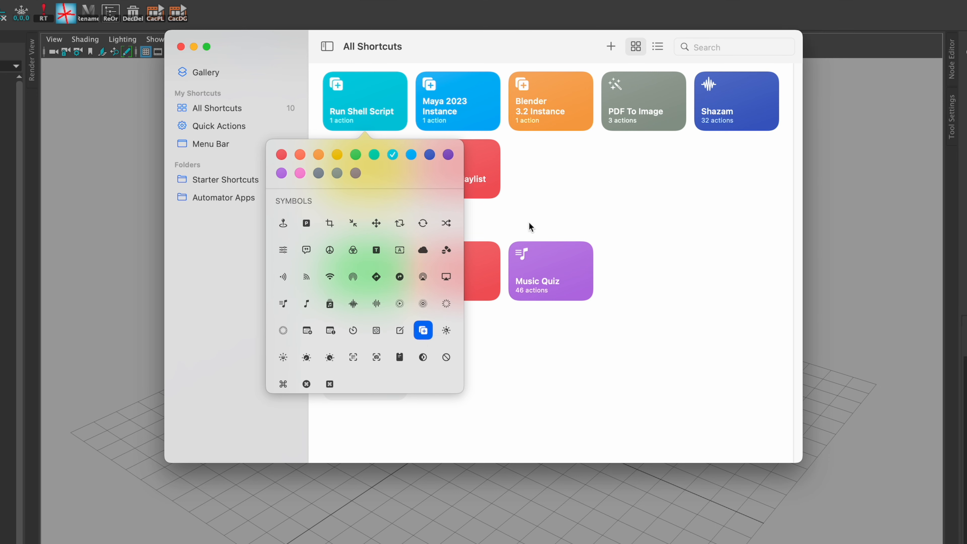
- Rename the Run Shell Script shortcut to New Maya 2023 Instance
{"action": "left_click", "coordinate": [535, 218]}
{"action": "right_click", "coordinate": [342, 113]}
{"action": "left_click", "coordinate": [379, 150]}
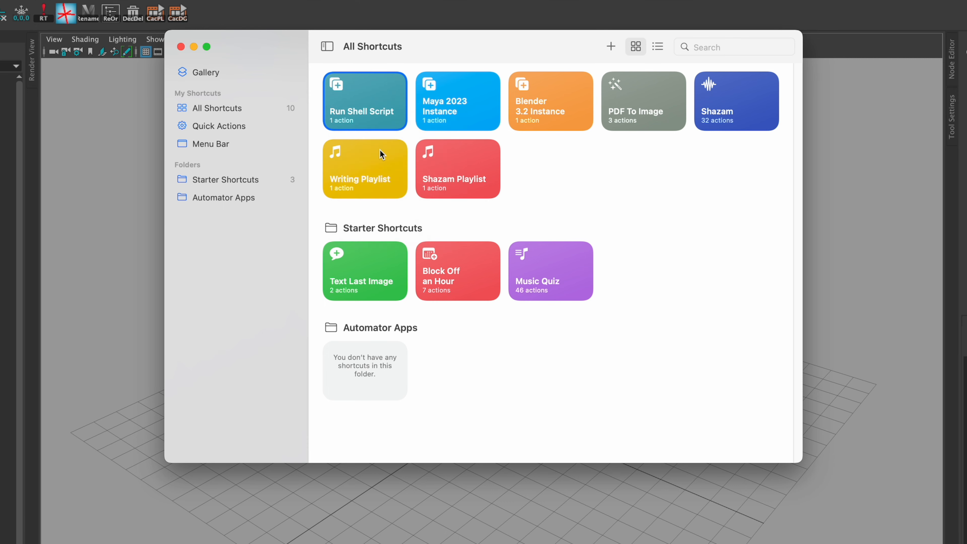
{"action": "type", "text": "Maya 2023 Instance"}
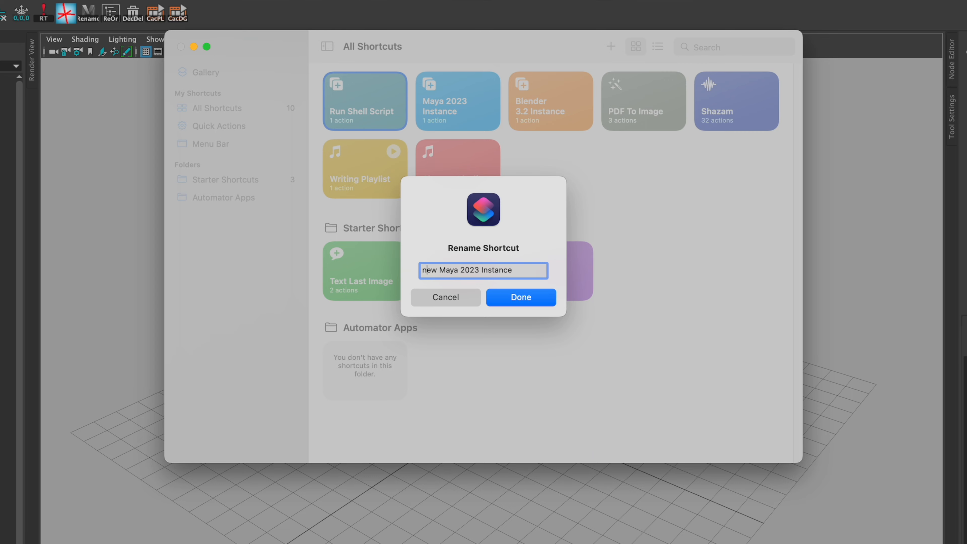
{"action": "left_click", "coordinate": [531, 303]}
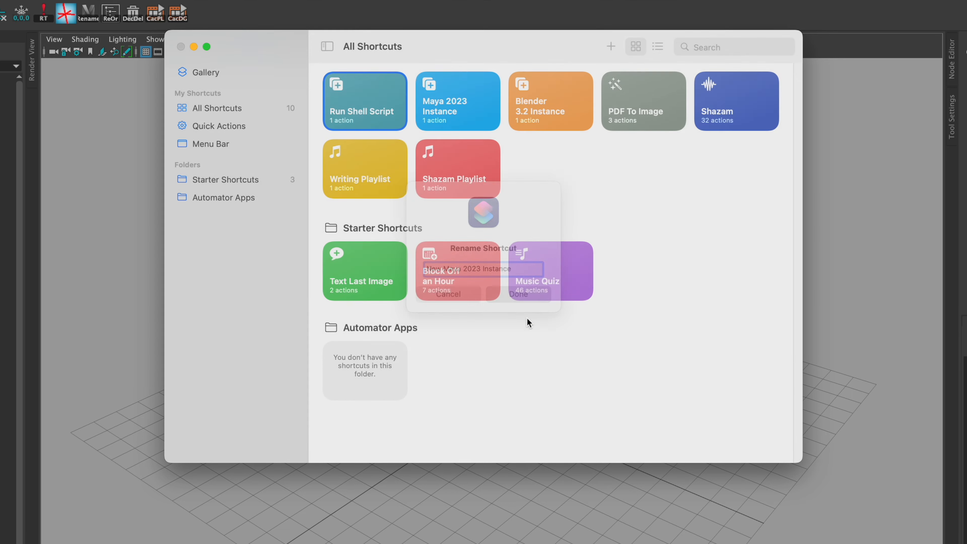
- Add the New Maya 2023 Instance shortcut to the Dock and quit the Shortcuts app
{"action": "right_click", "coordinate": [372, 118]}
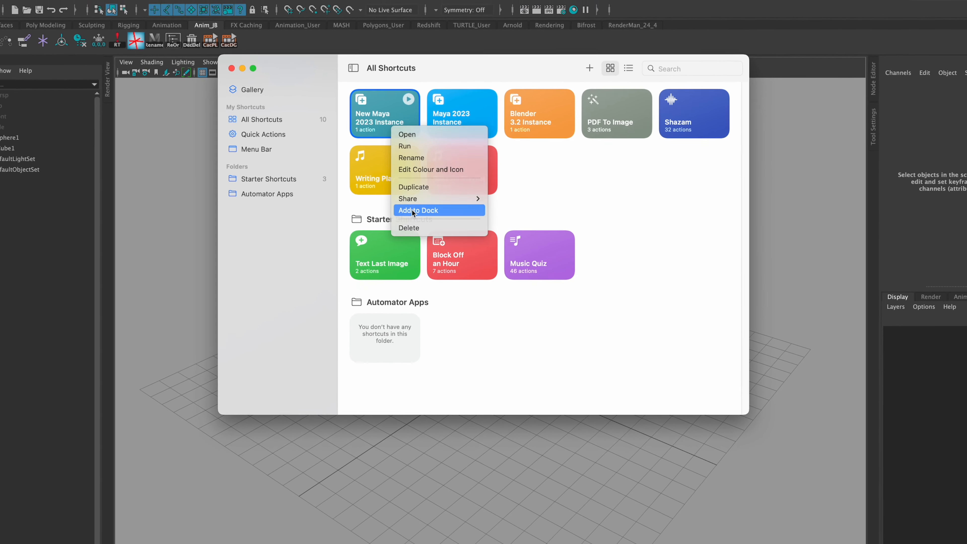
{"action": "left_click", "coordinate": [413, 210]}
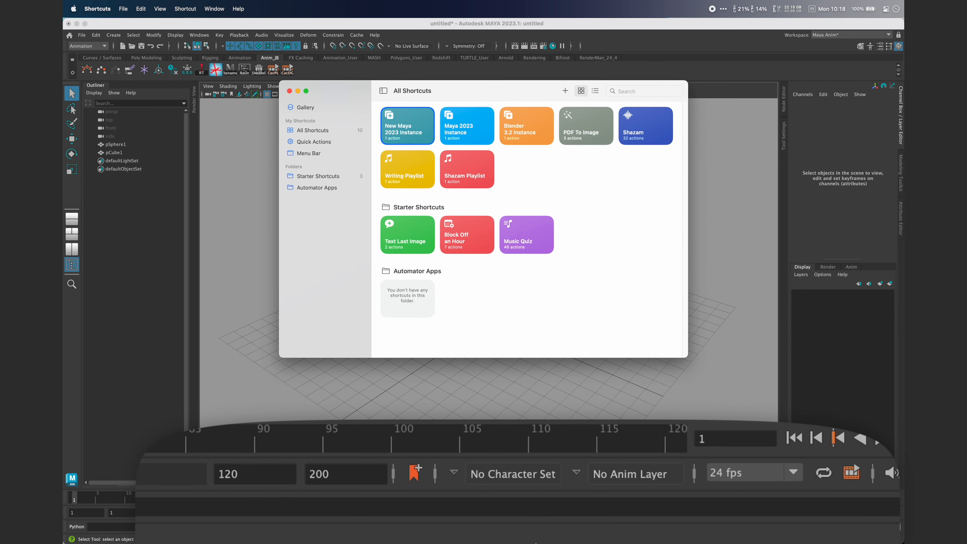
{"action": "left_click_drag", "start_coordinate": [861, 529], "coordinate": [218, 529]}
{"action": "left_click", "coordinate": [551, 187]}
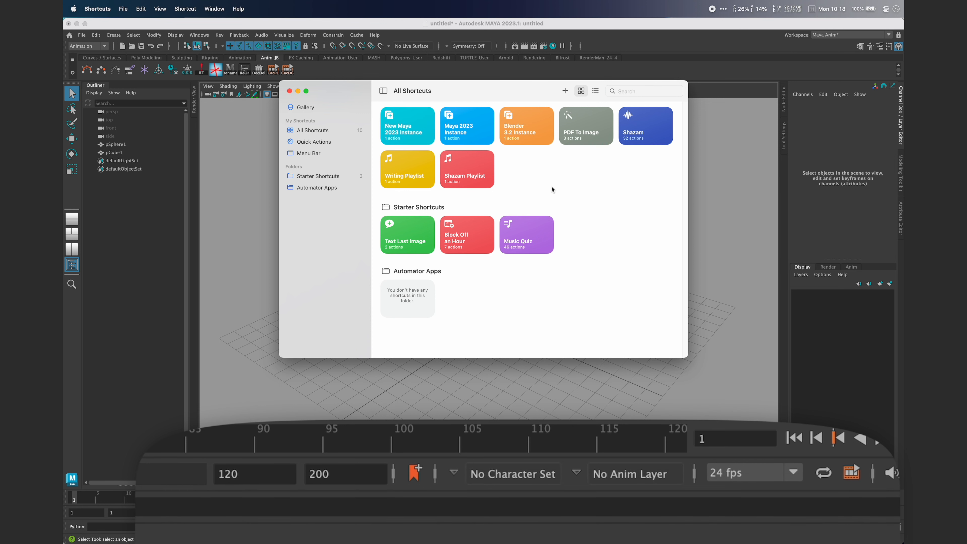
{"action": "key", "text": "super+q"}
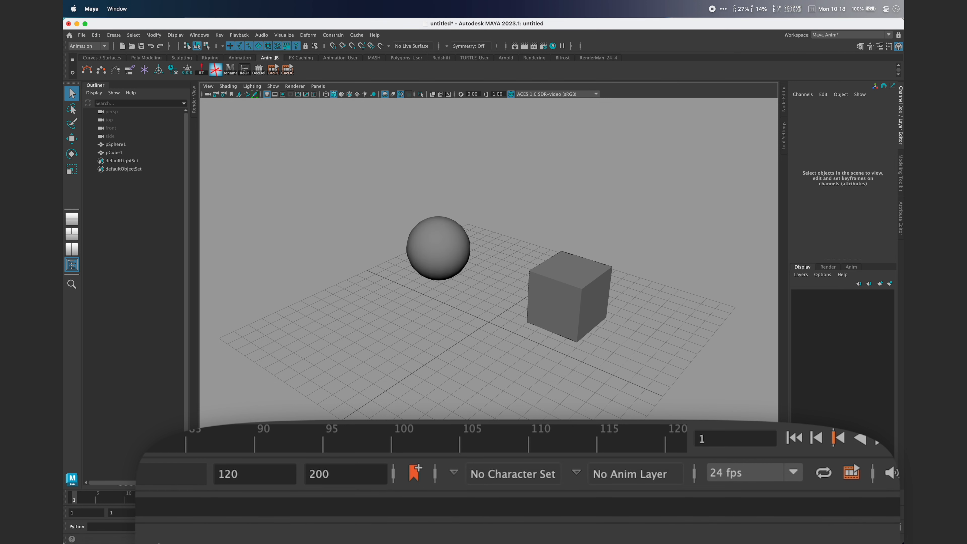
- Switch to Maya and cycle through its running instances
{"action": "mouse_move", "coordinate": [160, 533]}
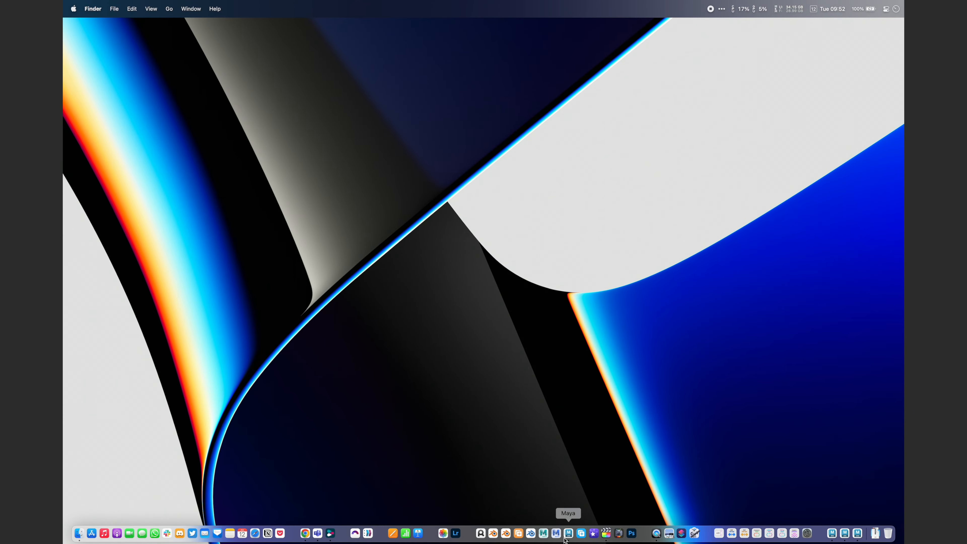
{"action": "left_click", "coordinate": [568, 533]}
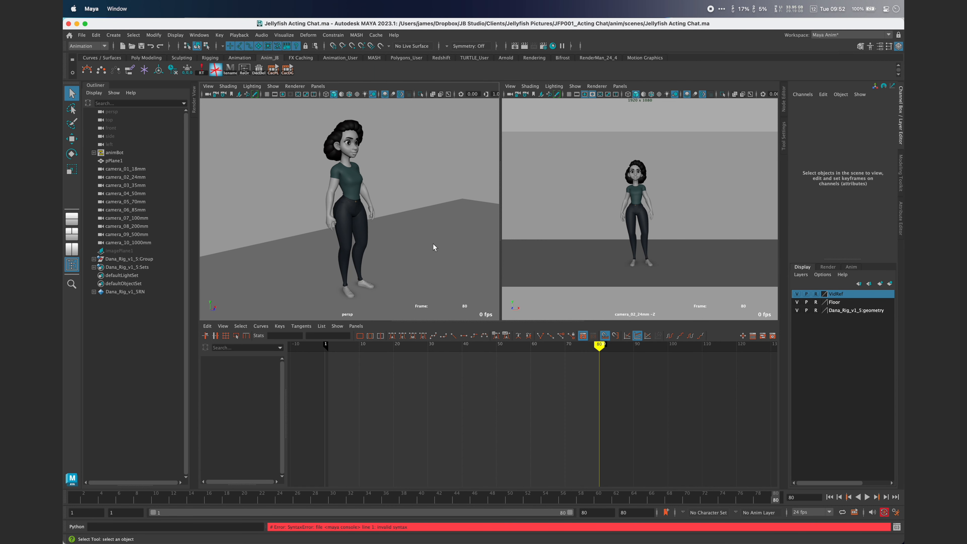
{"action": "key", "text": "super+Tab"}
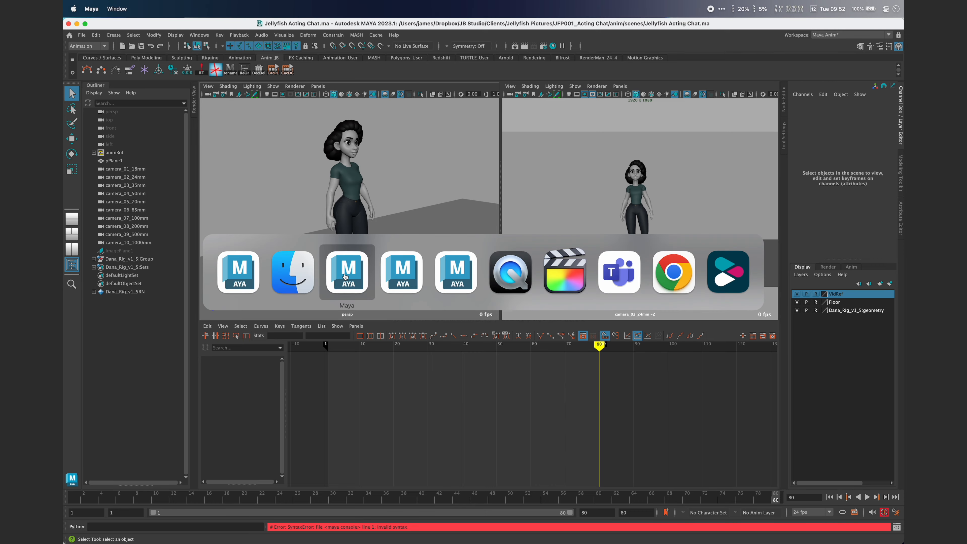
{"action": "key", "text": "super+Tab"}
{"action": "key", "text": "super+Tab"}
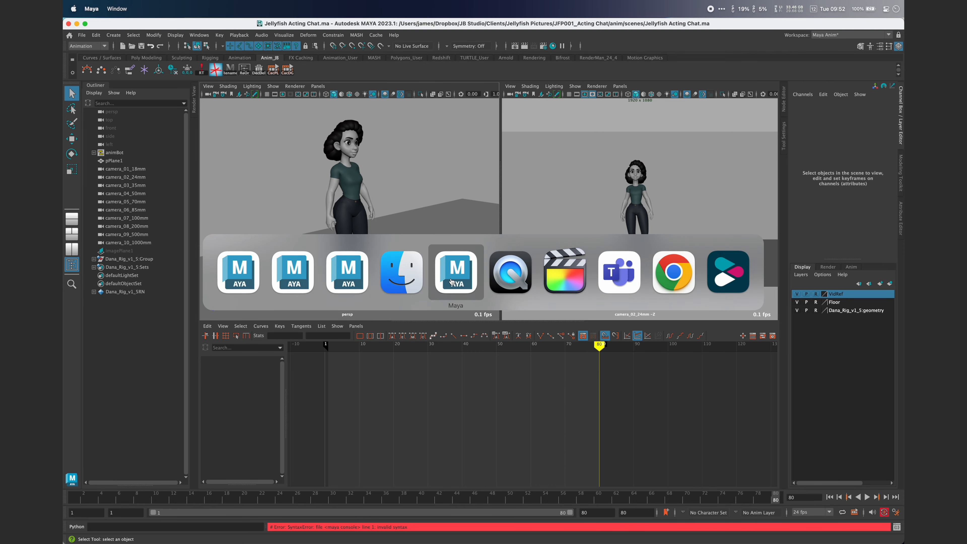
- Bring up one of the open Maya windows, set its second viewport to camera_02_24mm and start playback
{"action": "key", "text": "ctrl+Up"}
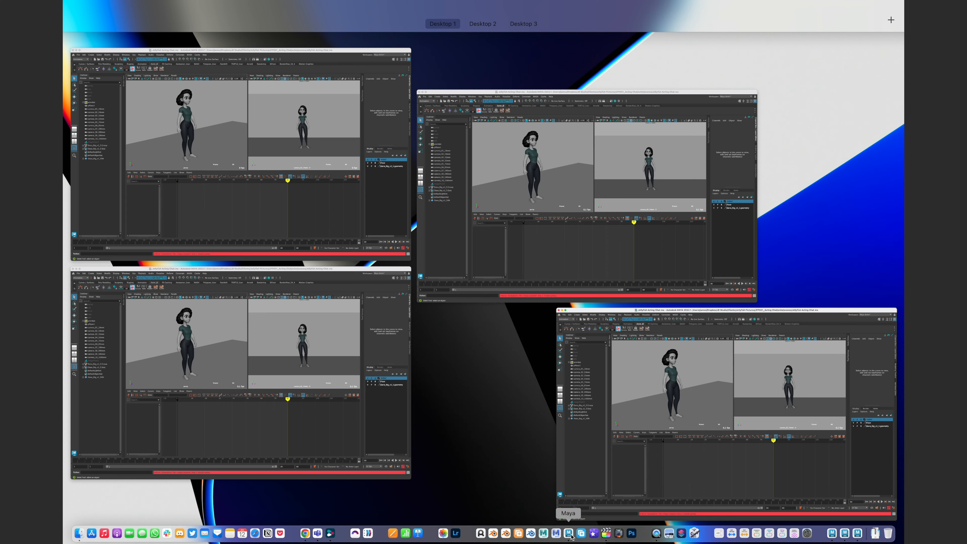
{"action": "left_click", "coordinate": [493, 300]}
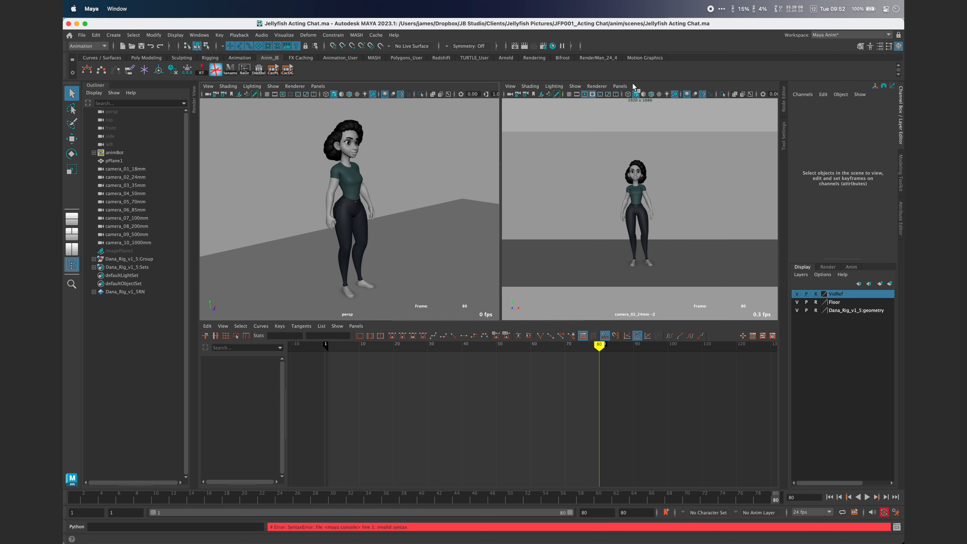
{"action": "left_click", "coordinate": [622, 86]}
{"action": "mouse_move", "coordinate": [655, 94]}
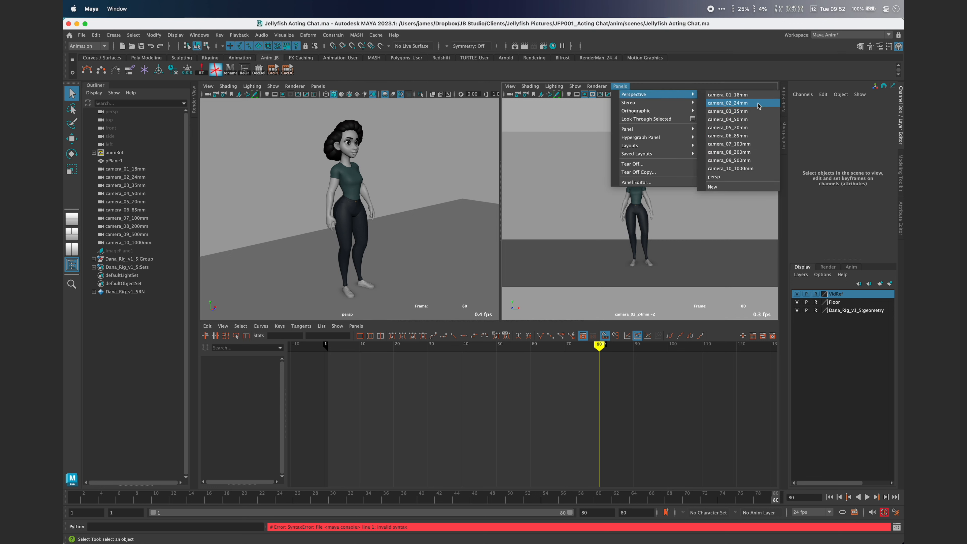
{"action": "left_click", "coordinate": [727, 103]}
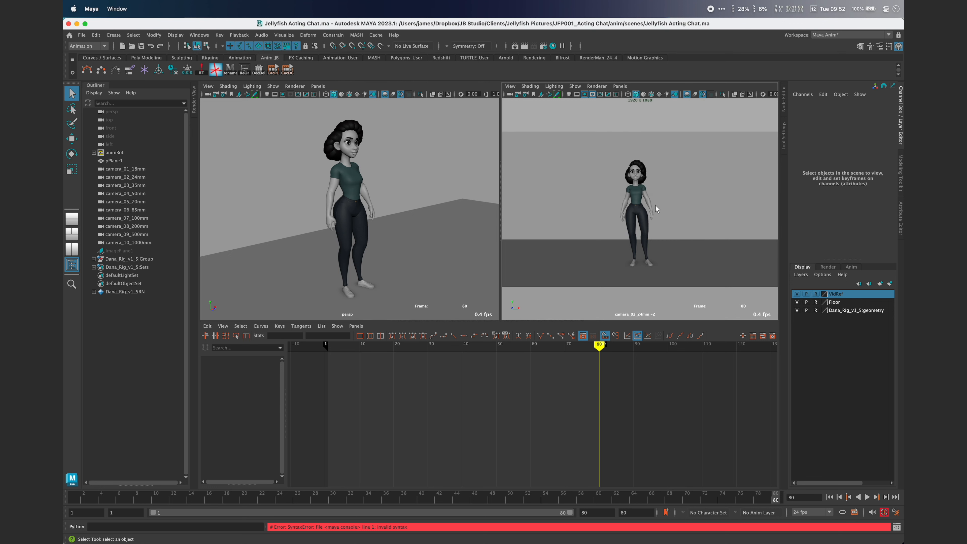
{"action": "key", "text": "alt+v"}
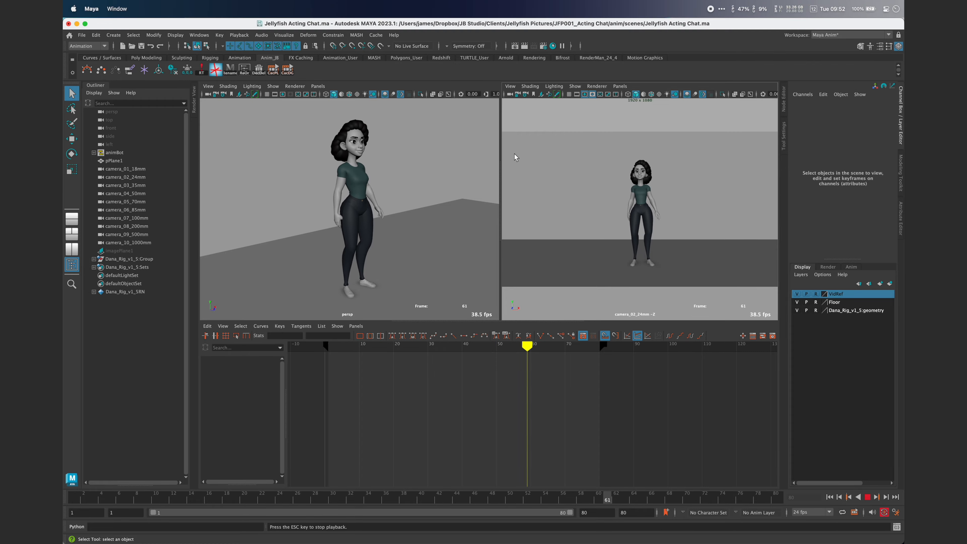
- Switch to another Maya instance and look through camera_04_50mm in its second viewport
{"action": "key", "text": "ctrl+Up"}
{"action": "left_click", "coordinate": [520, 216]}
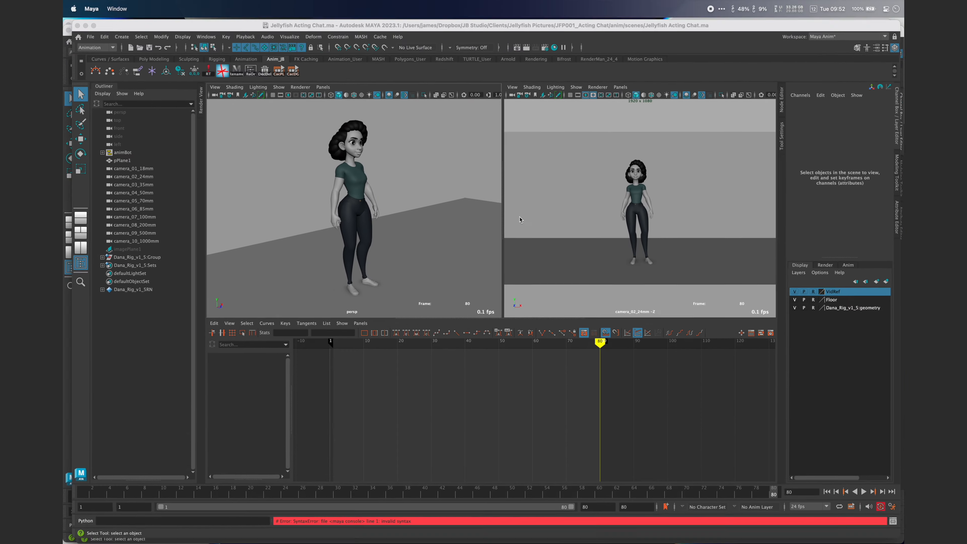
{"action": "left_click", "coordinate": [620, 86]}
{"action": "mouse_move", "coordinate": [623, 97]}
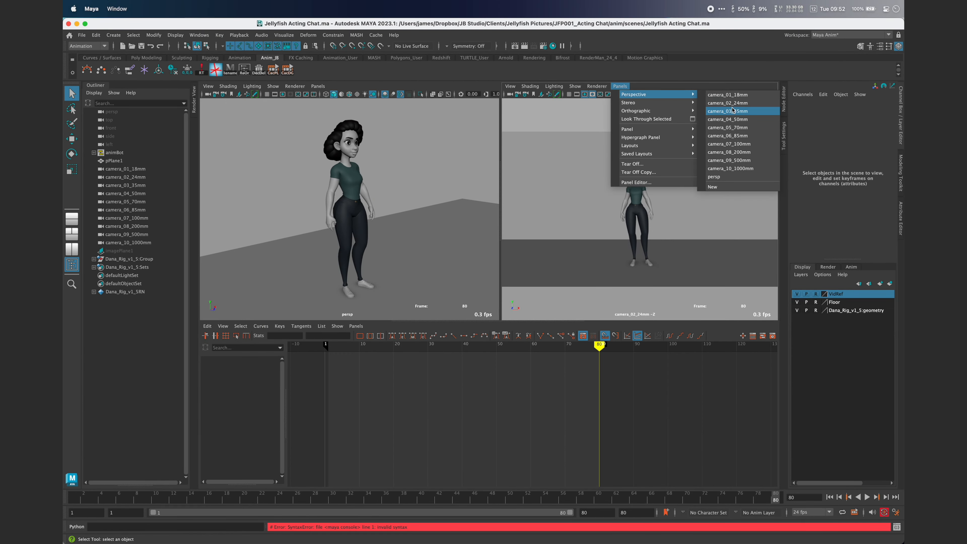
{"action": "left_click", "coordinate": [735, 119]}
- Play the animation and turn on the resolution gate in the camera_04_50mm viewport
{"action": "key", "text": "alt+v"}
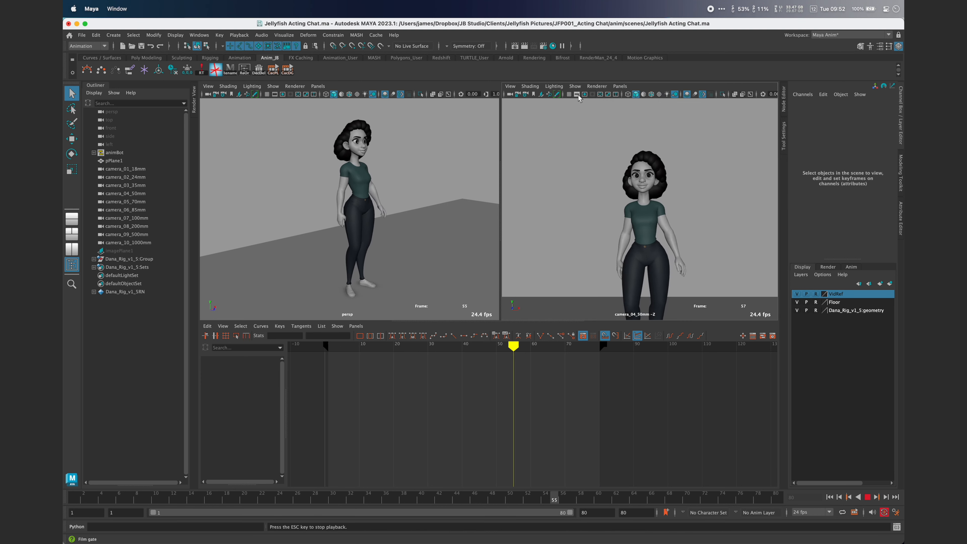
{"action": "left_click", "coordinate": [585, 96]}
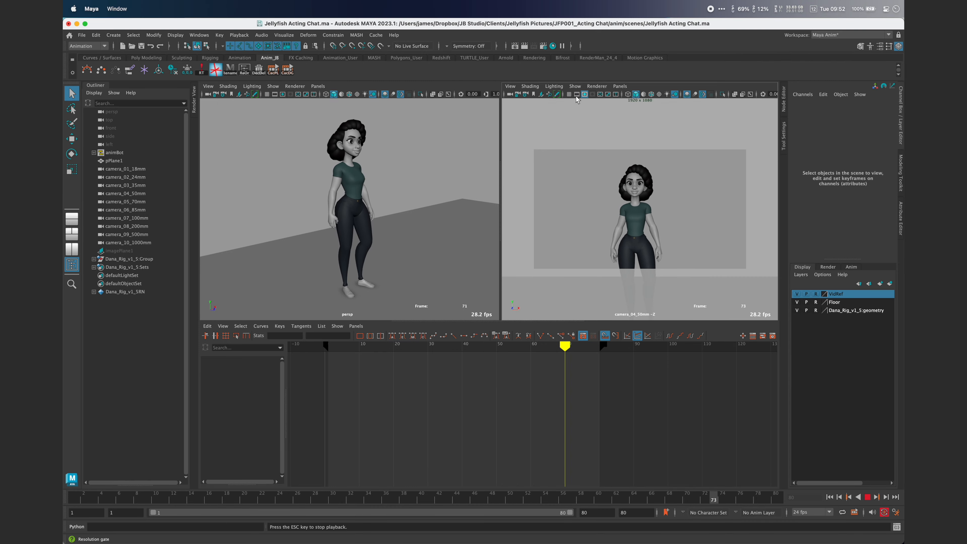
{"action": "left_click", "coordinate": [584, 147]}
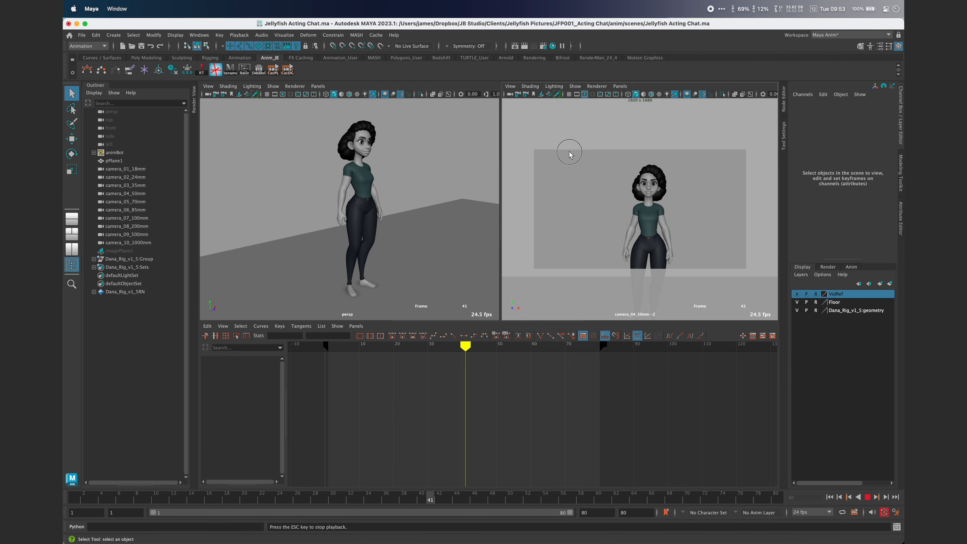
- Start playback in a third Maya instance and set its second viewport to camera_06_85mm
{"action": "key", "text": "ctrl+Up"}
{"action": "left_click", "coordinate": [289, 187]}
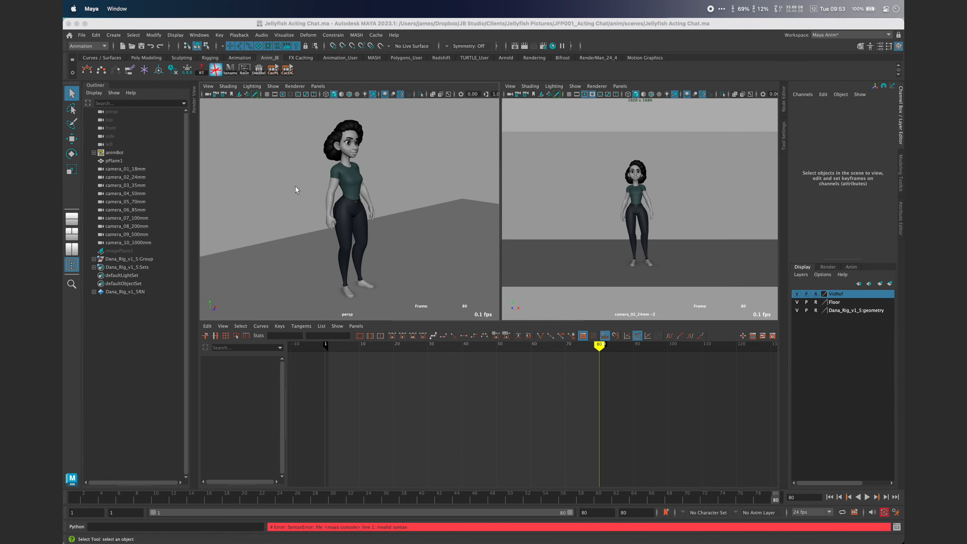
{"action": "key", "text": "alt+v"}
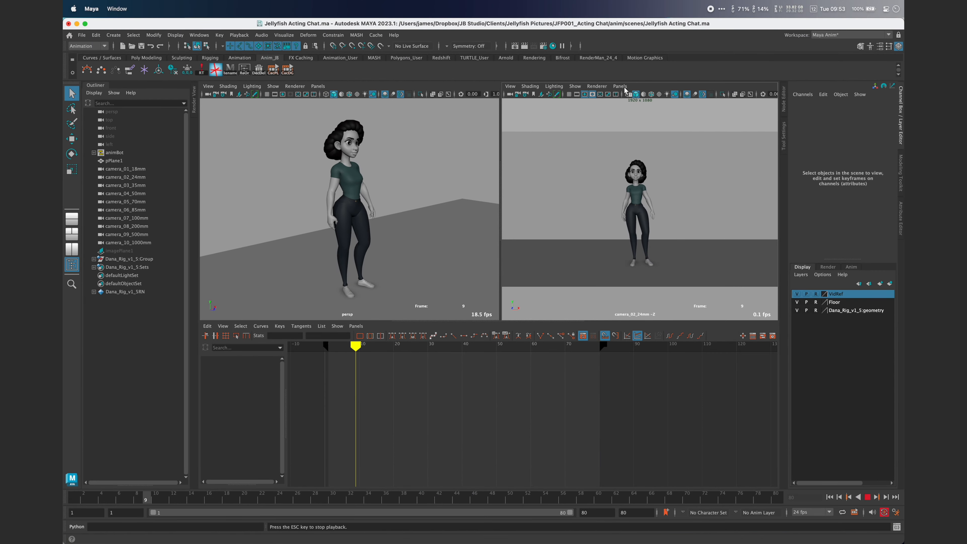
{"action": "left_click", "coordinate": [620, 86]}
{"action": "mouse_move", "coordinate": [655, 94]}
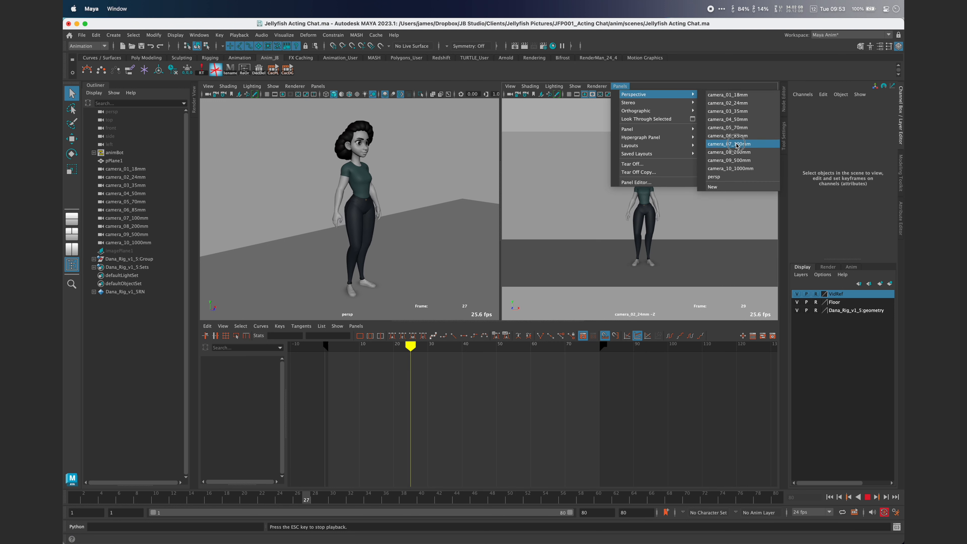
{"action": "left_click", "coordinate": [738, 135]}
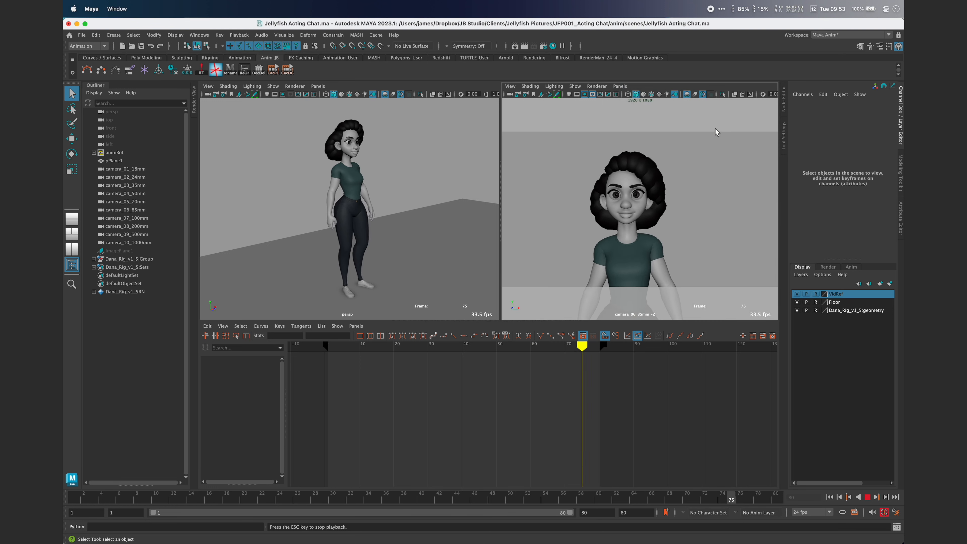
- Start playback in the remaining Maya instance and set its second viewport to camera_09_500mm
{"action": "key", "text": "ctrl+Up"}
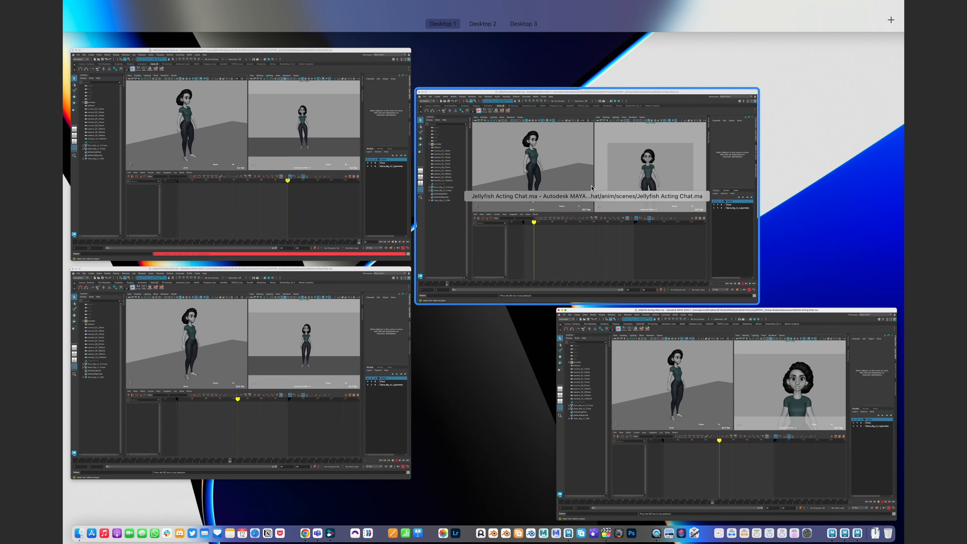
{"action": "left_click", "coordinate": [330, 219]}
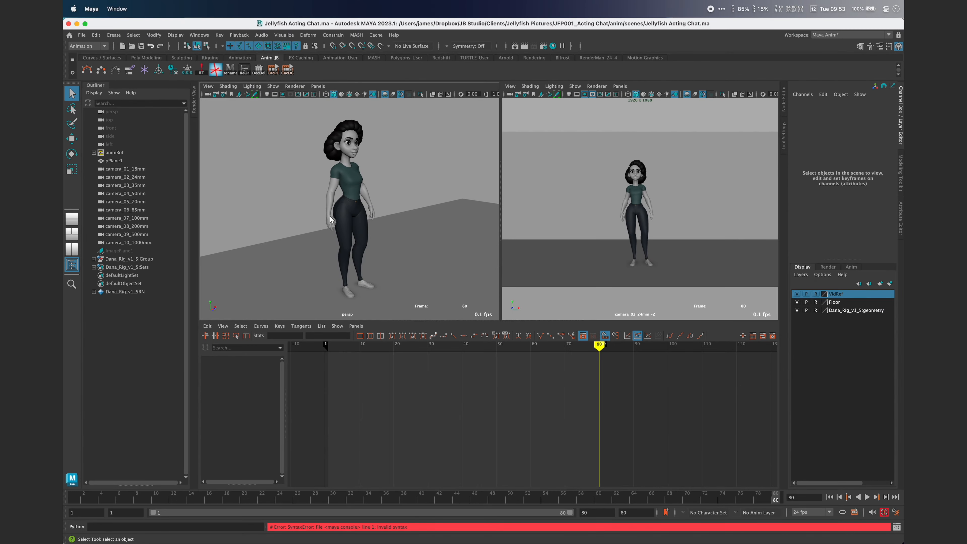
{"action": "key", "text": "alt+v"}
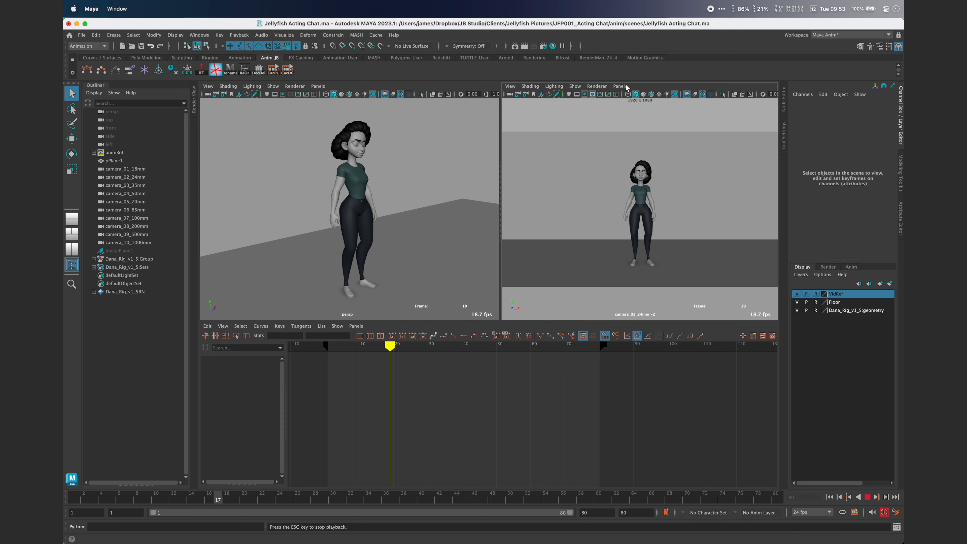
{"action": "left_click", "coordinate": [620, 86]}
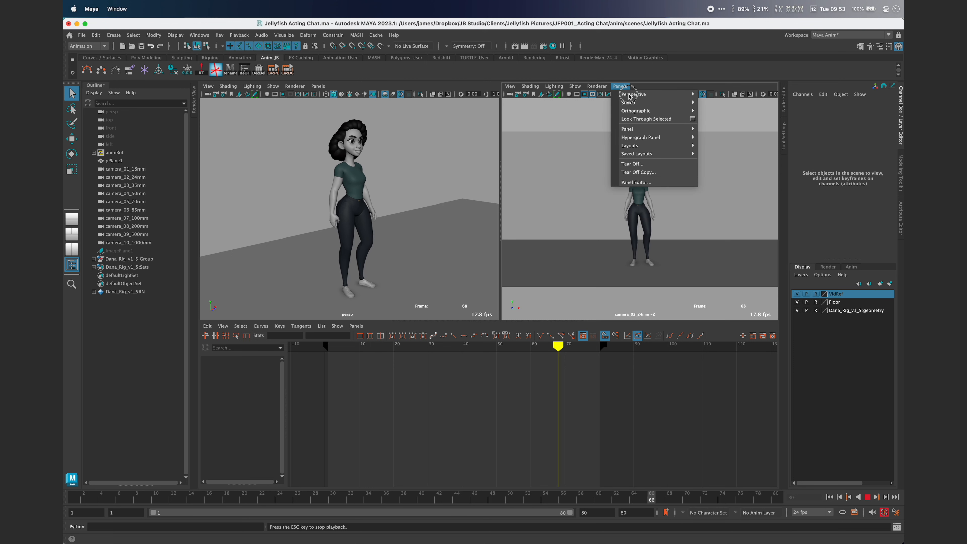
{"action": "mouse_move", "coordinate": [630, 95]}
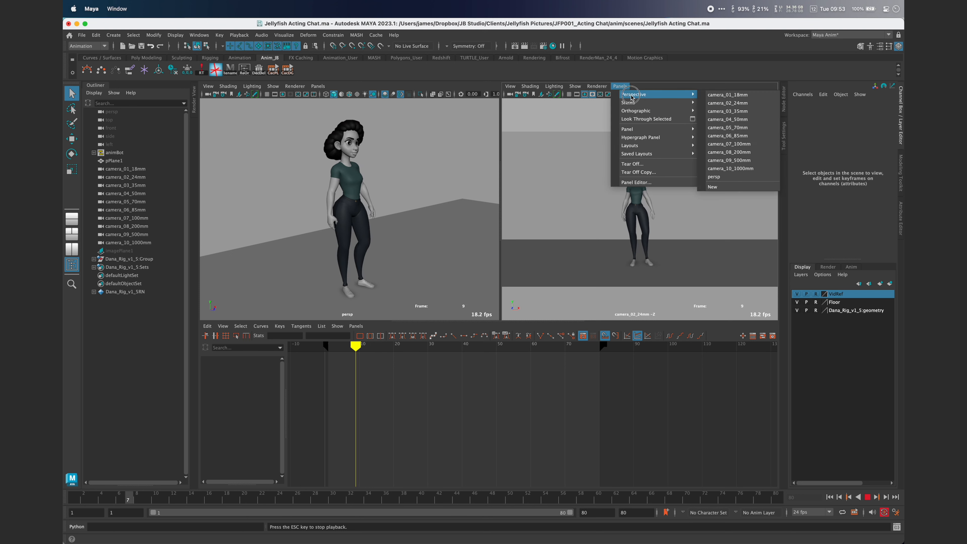
{"action": "left_click", "coordinate": [756, 160]}
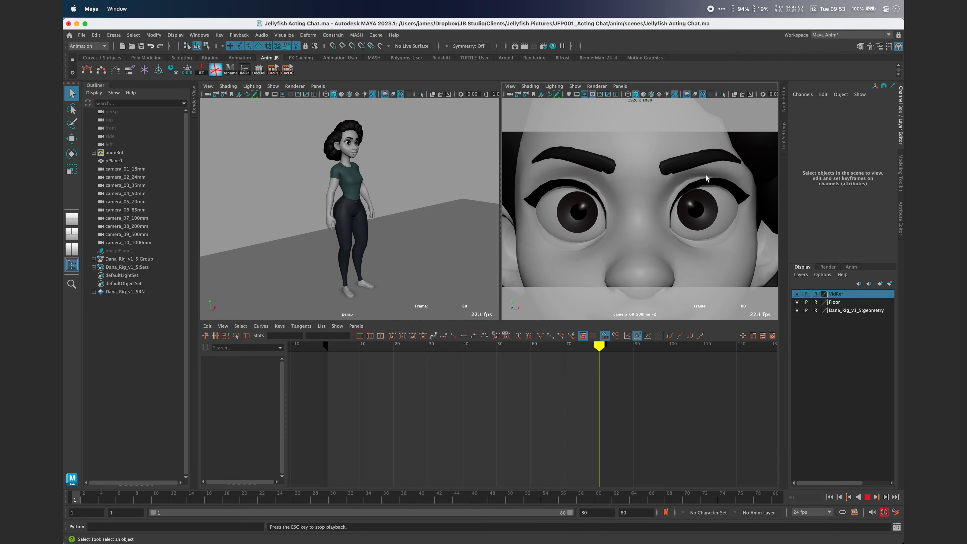
- View all the open Maya windows playing side by side and pick one of them
{"action": "key", "text": "ctrl+Up"}
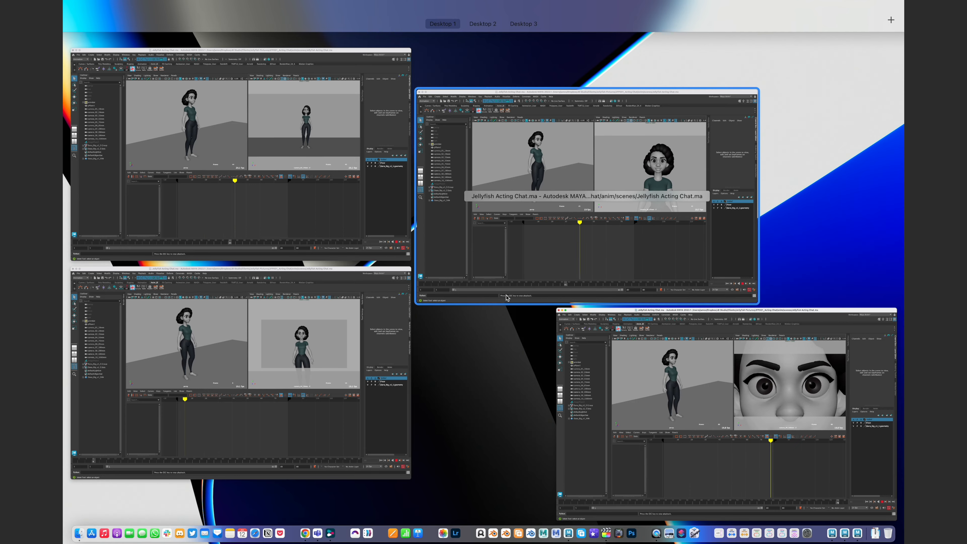
{"action": "left_click", "coordinate": [594, 264]}
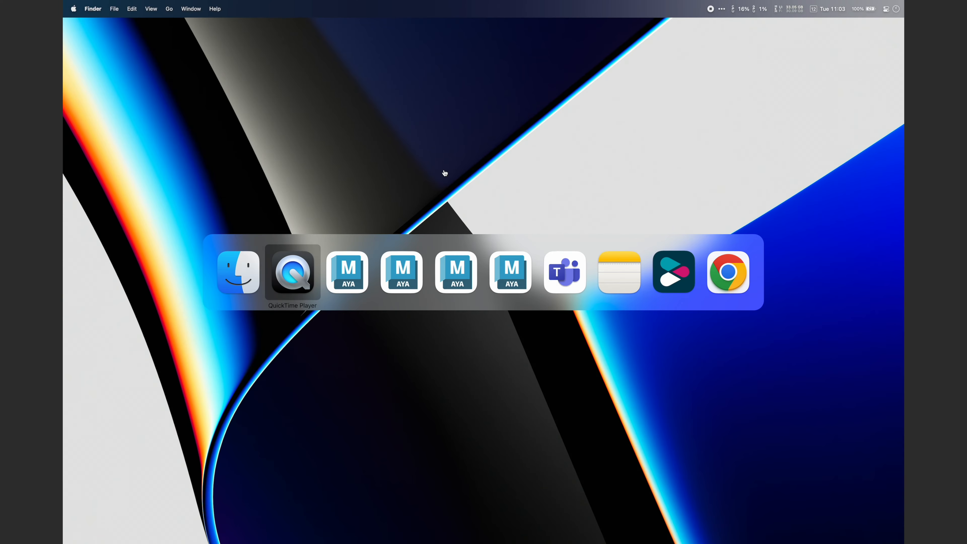
- Switch to QuickTime Player, play the StormShip_v33 clip and hide the player
{"action": "key", "text": "super+Tab"}
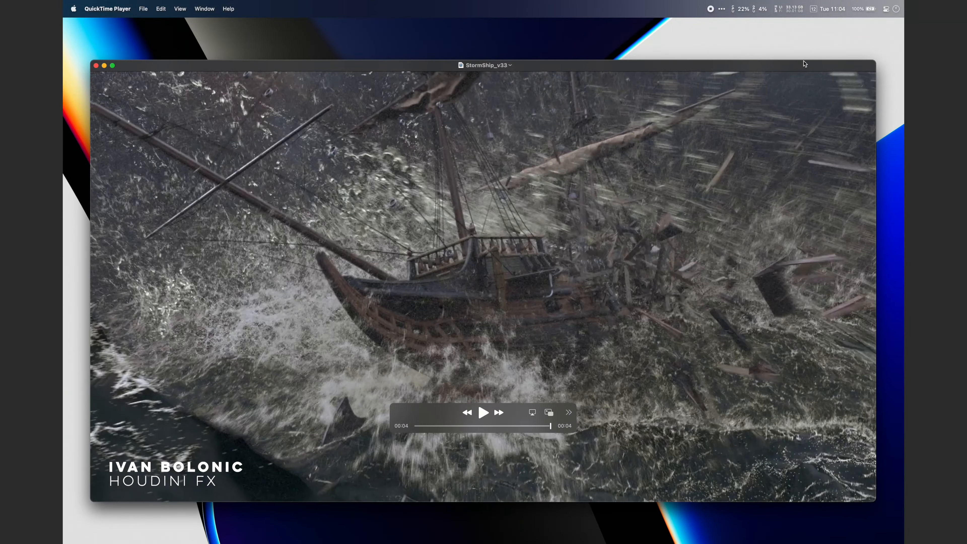
{"action": "key", "text": "space"}
{"action": "key", "text": "super+h"}
- Switch back to Maya, go through its running instances and view all their open windows side by side
{"action": "key", "text": "super+Tab"}
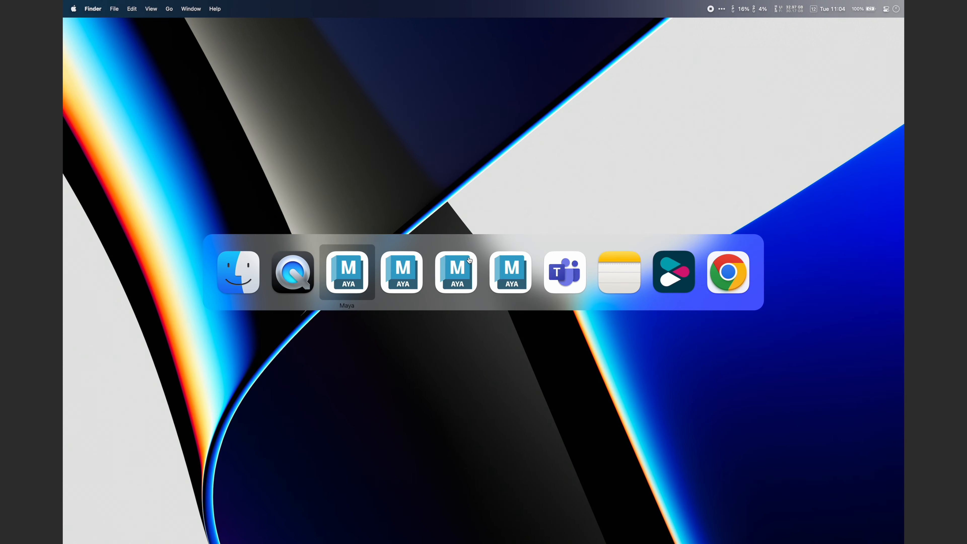
{"action": "key", "text": "super+Tab"}
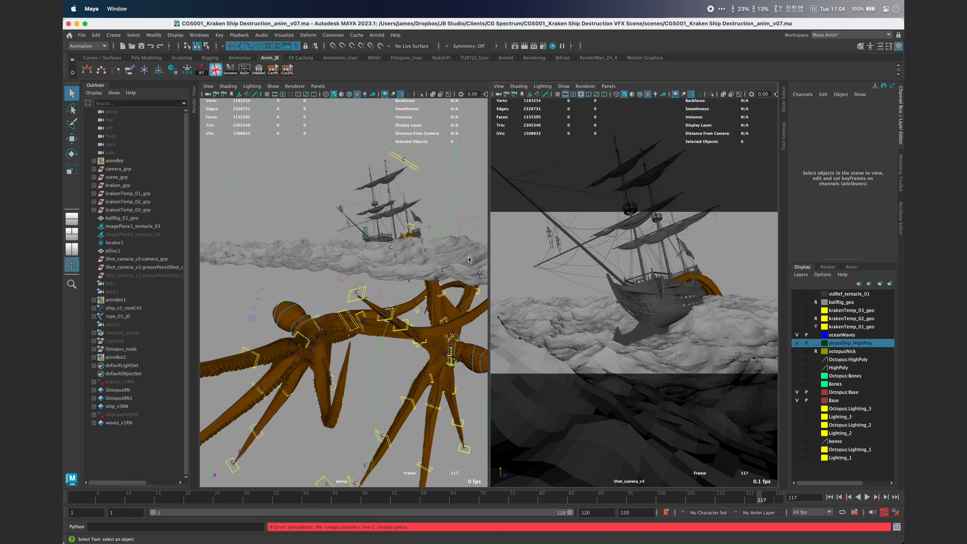
{"action": "key", "text": "super+Tab"}
{"action": "key", "text": "super+Tab"}
{"action": "key", "text": "super+Tab"}
{"action": "key", "text": "super+Tab"}
{"action": "key", "text": "super+Tab"}
{"action": "key", "text": "super+Tab"}
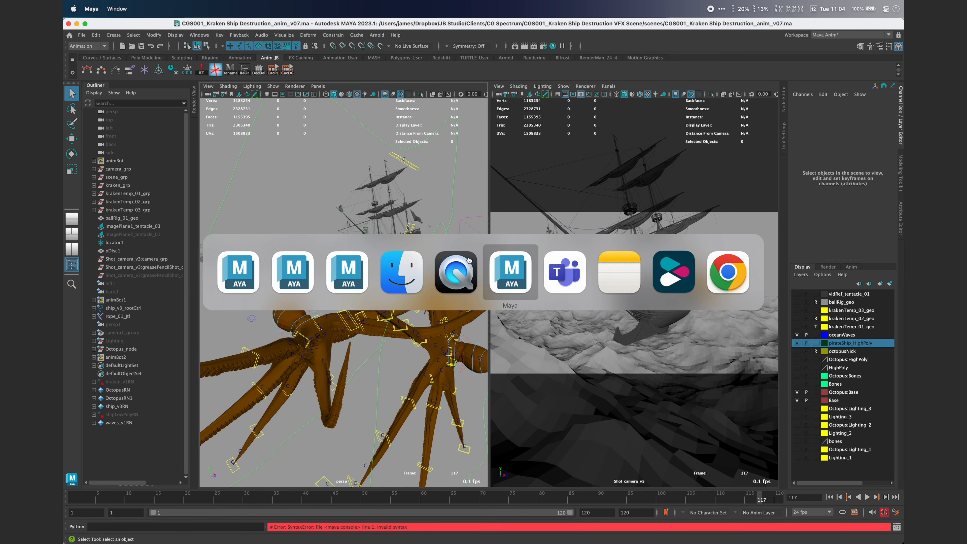
{"action": "key", "text": "ctrl+Up"}
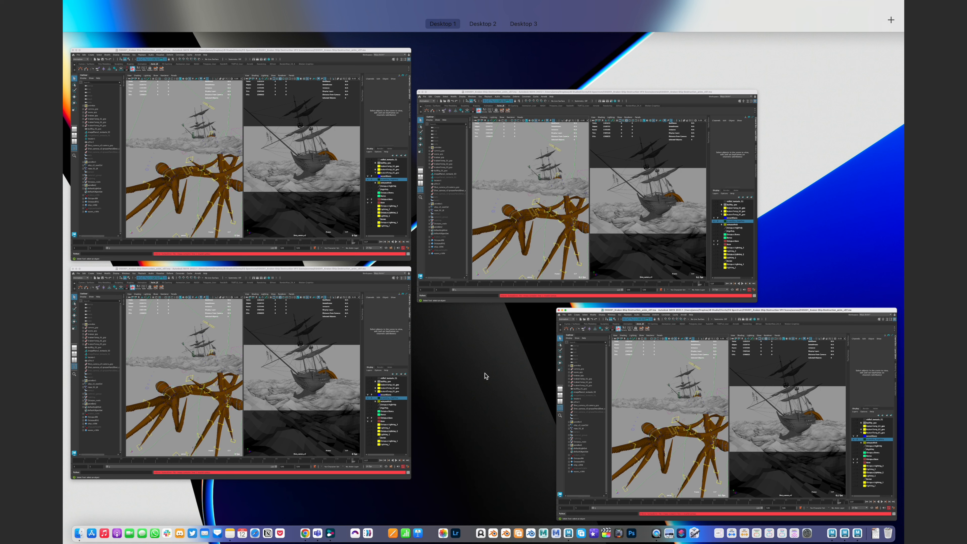
{"action": "key", "text": "ctrl+Up"}
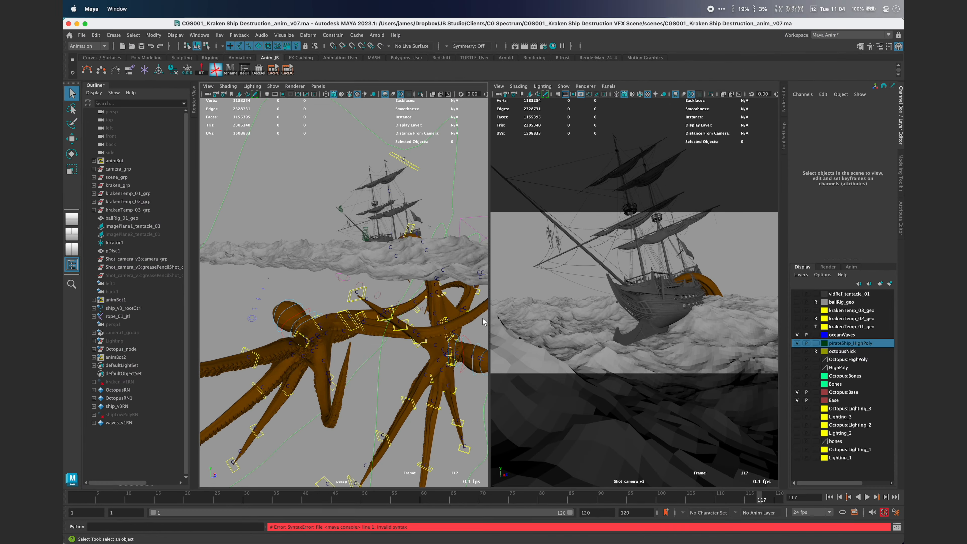
- Play the ship animation in the current Maya instance and stop it at frame 88
{"action": "mouse_move", "coordinate": [551, 539]}
{"action": "key", "text": "alt+v"}
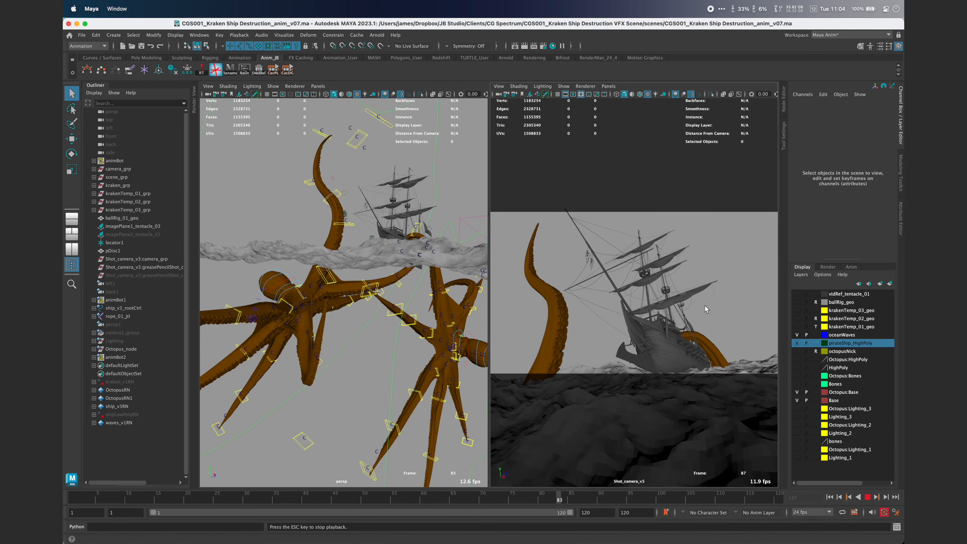
{"action": "key", "text": "Escape"}
- Hide the oceanWaves layer and examine the two krakens and the ship's hull below the waterline in the perspective view
{"action": "left_click_drag", "start_coordinate": [342, 266], "coordinate": [373, 305], "text": "alt"}
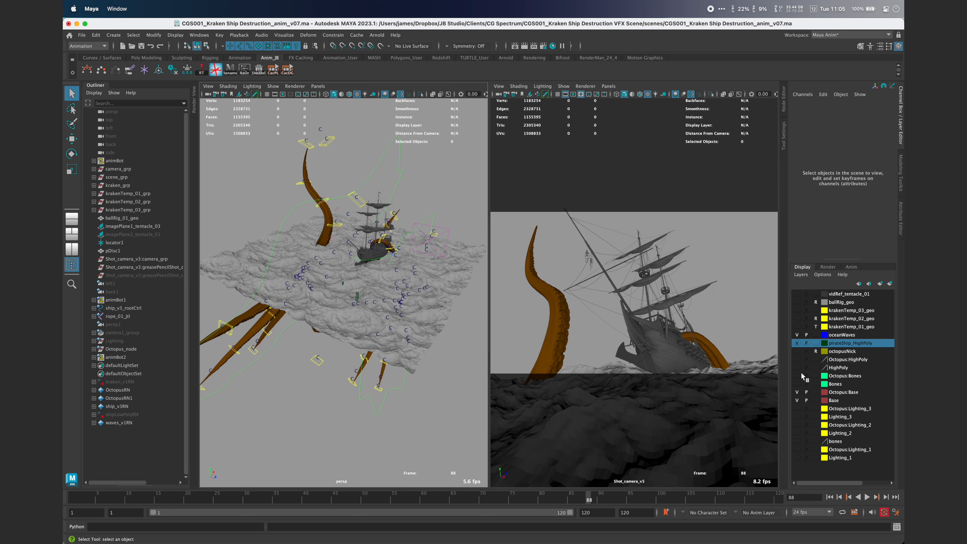
{"action": "left_click", "coordinate": [797, 335]}
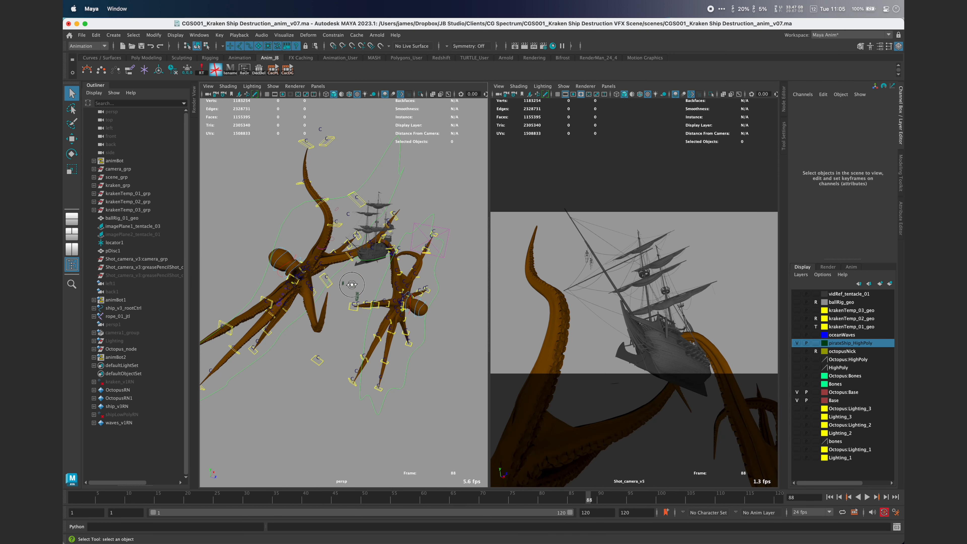
{"action": "mouse_move", "coordinate": [352, 284]}
{"action": "left_mouse_down", "text": "alt"}
{"action": "mouse_move", "coordinate": [371, 282]}
{"action": "mouse_move", "coordinate": [335, 286]}
{"action": "left_mouse_up", "text": "alt"}
{"action": "right_click_drag", "start_coordinate": [340, 289], "coordinate": [472, 274], "text": "alt"}
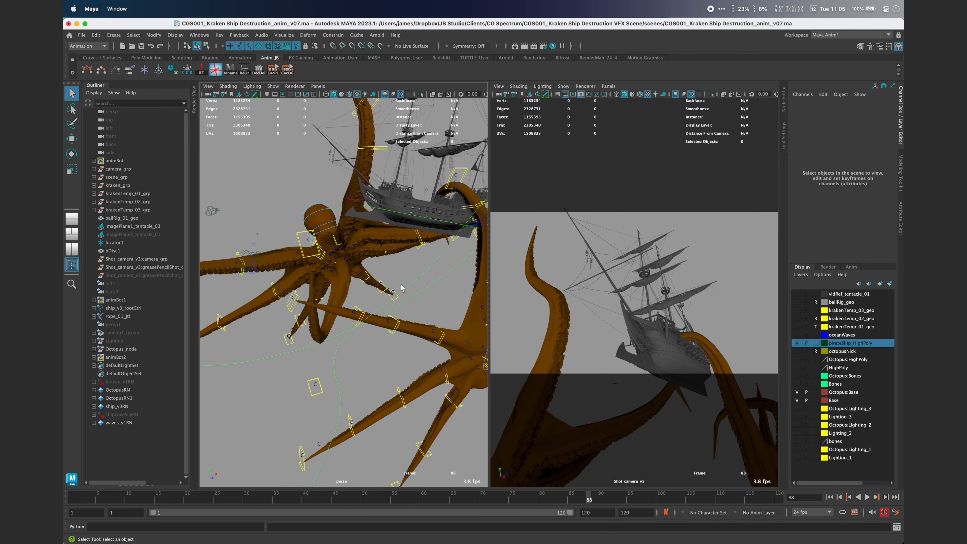
{"action": "left_click_drag", "start_coordinate": [402, 288], "coordinate": [367, 223], "text": "alt"}
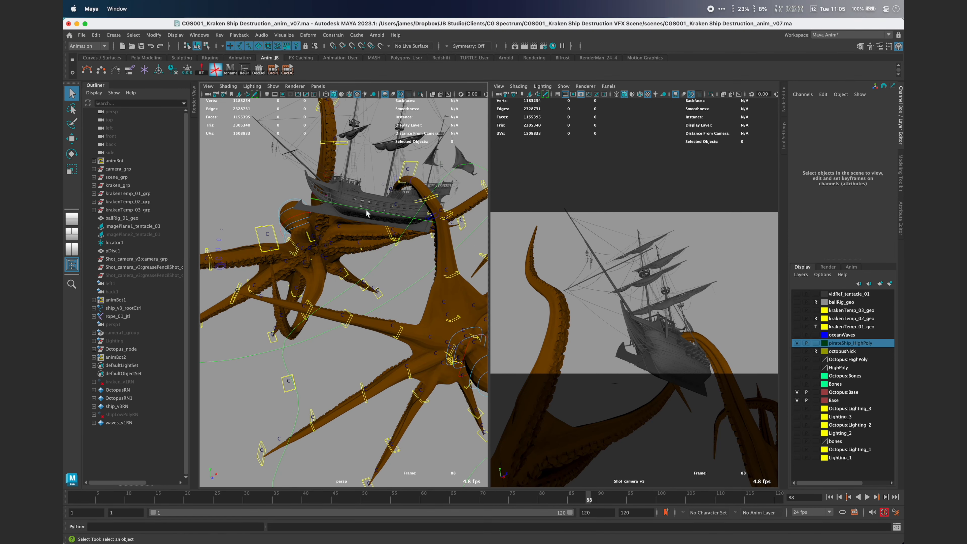
{"action": "left_click", "coordinate": [366, 214]}
{"action": "left_click", "coordinate": [388, 267]}
{"action": "left_click_drag", "start_coordinate": [381, 274], "coordinate": [423, 251], "text": "alt"}
{"action": "right_click_drag", "start_coordinate": [361, 267], "coordinate": [438, 263], "text": "alt"}
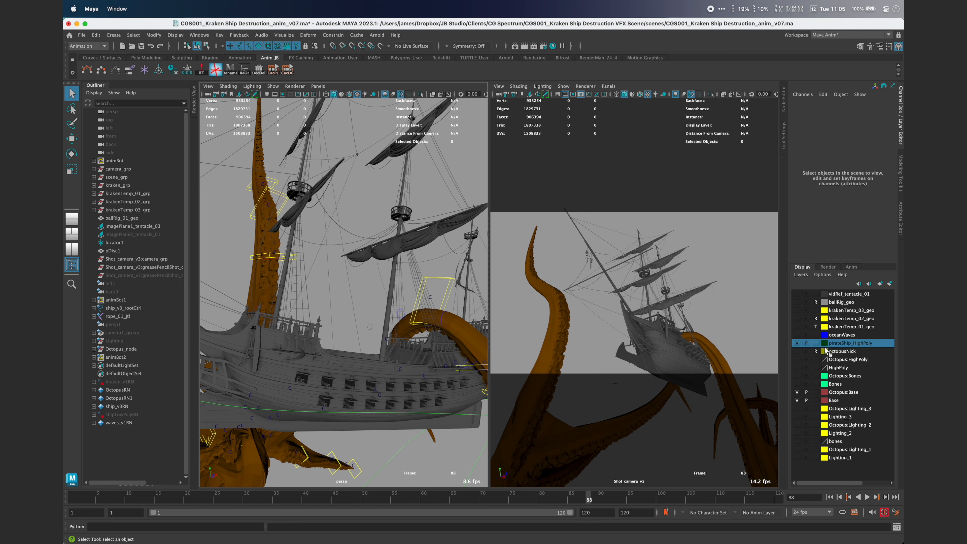
- Show the oceanWaves layer again and select the wave mesh to examine its wireframe around the ship from above
{"action": "left_click", "coordinate": [797, 335]}
{"action": "left_click", "coordinate": [332, 457]}
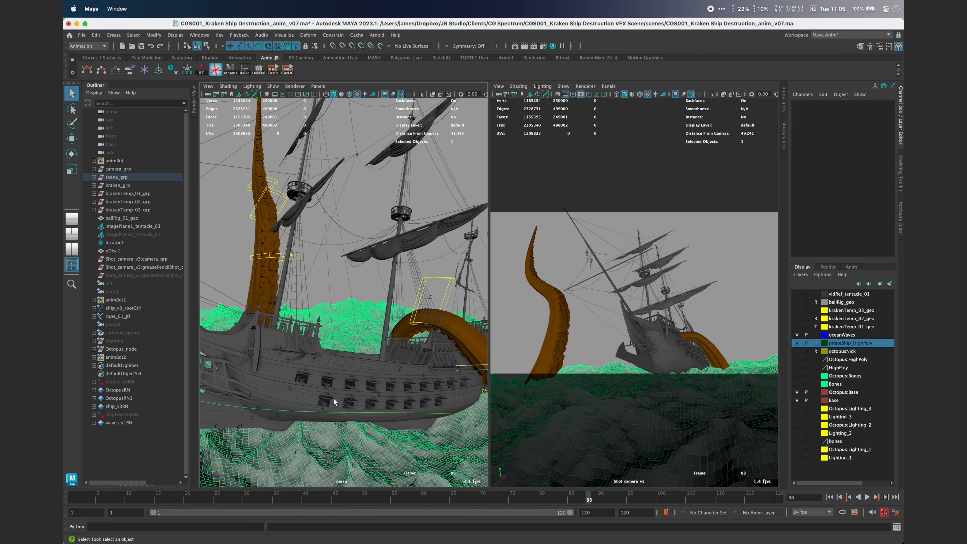
{"action": "left_click_drag", "start_coordinate": [335, 402], "coordinate": [393, 361], "text": "alt"}
{"action": "right_click_drag", "start_coordinate": [392, 361], "coordinate": [352, 360], "text": "alt"}
{"action": "right_click_drag", "start_coordinate": [409, 351], "coordinate": [389, 349], "text": "alt"}
{"action": "left_click_drag", "start_coordinate": [388, 350], "coordinate": [388, 319], "text": "alt"}
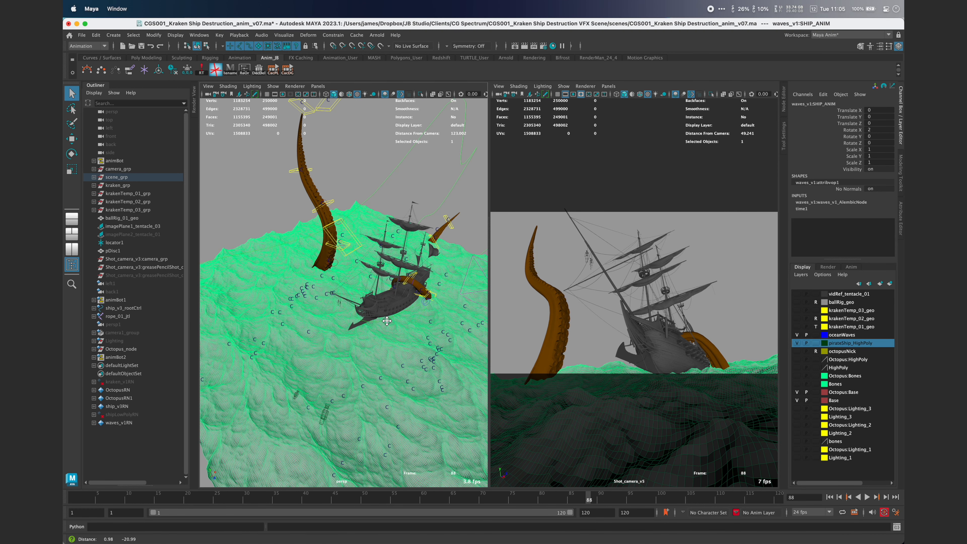
{"action": "middle_click_drag", "start_coordinate": [388, 319], "coordinate": [388, 298], "text": "alt"}
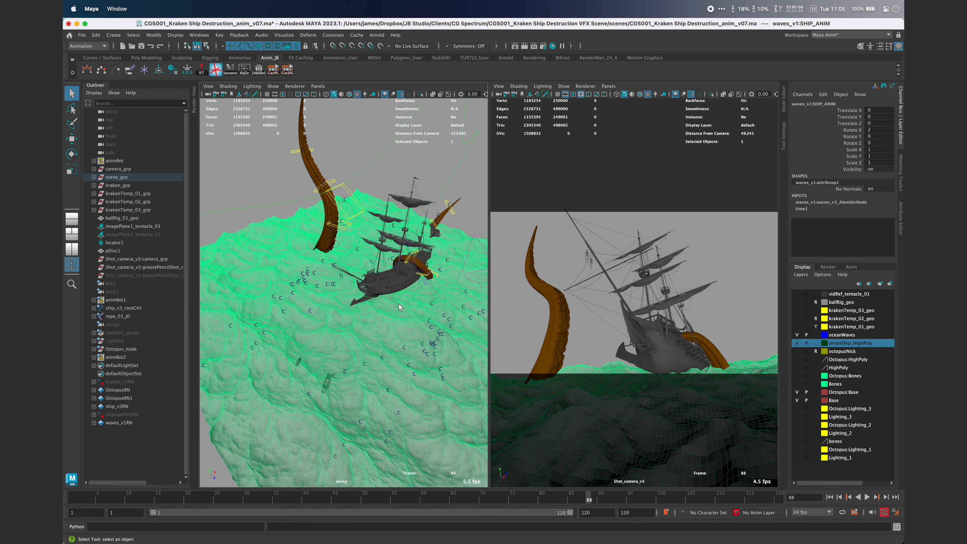
- Clear the selection, enlarge the shot camera viewport to fill the view area and play the animation
{"action": "left_click", "coordinate": [280, 183]}
{"action": "key", "text": "space"}
{"action": "key", "text": "alt+v"}
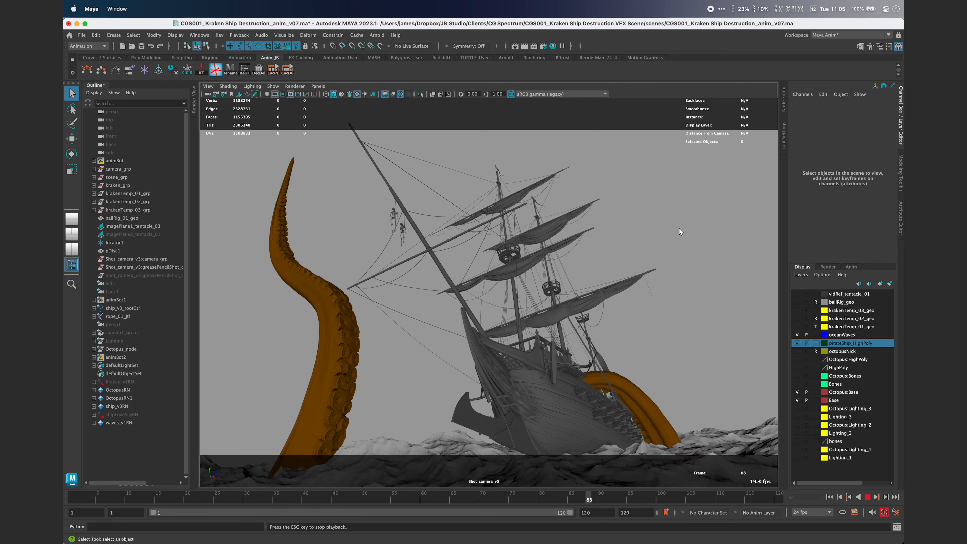
- Switch to another Maya instance, maximize its shot camera viewport and start playback there
{"action": "key", "text": "super+Tab"}
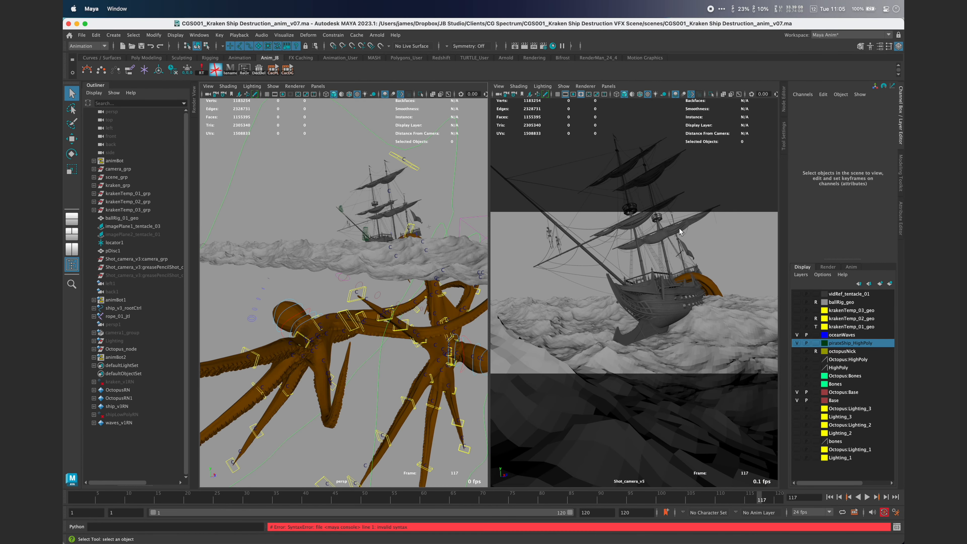
{"action": "key", "text": "space"}
{"action": "key", "text": "space"}
{"action": "key", "text": "alt+v"}
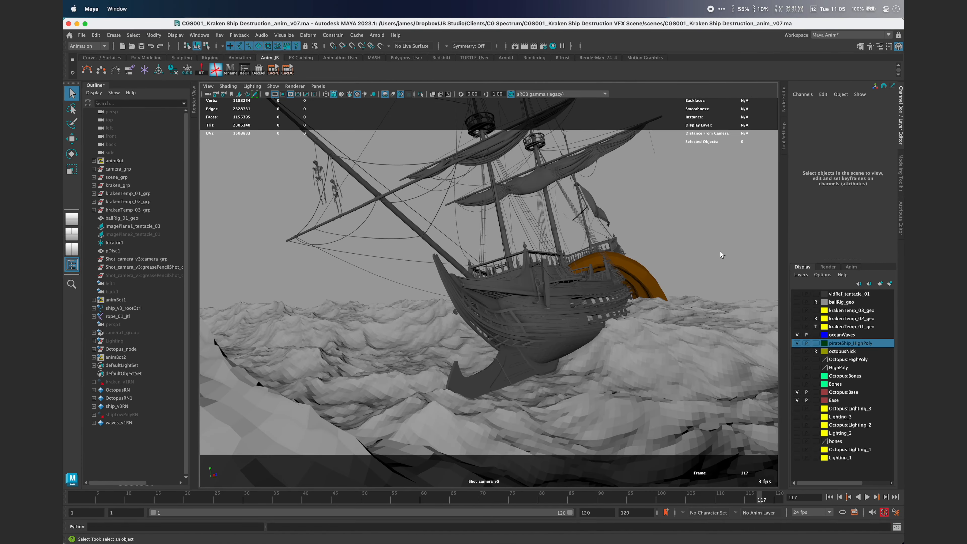
- View all the Maya windows playing at once, pick one and switch between the playing instances
{"action": "key", "text": "ctrl+Up"}
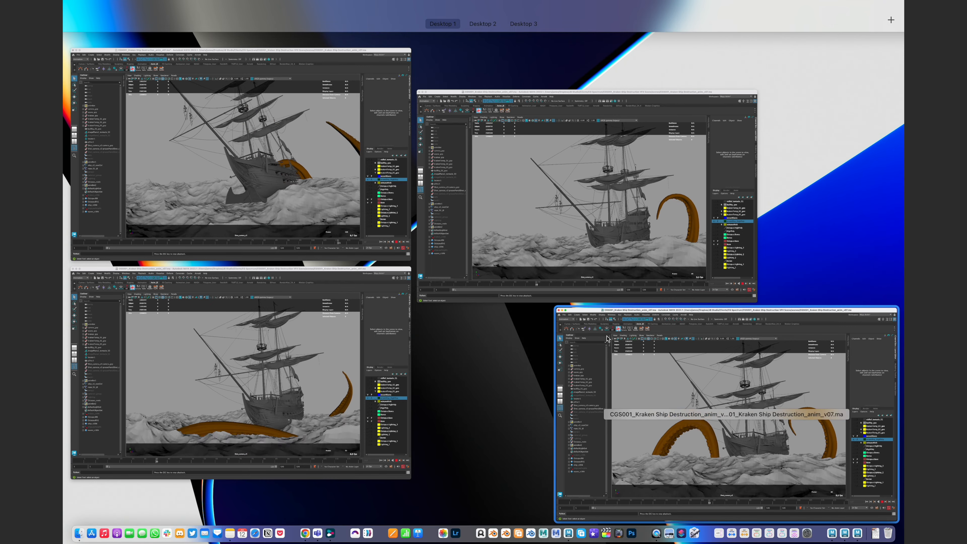
{"action": "left_click", "coordinate": [576, 517]}
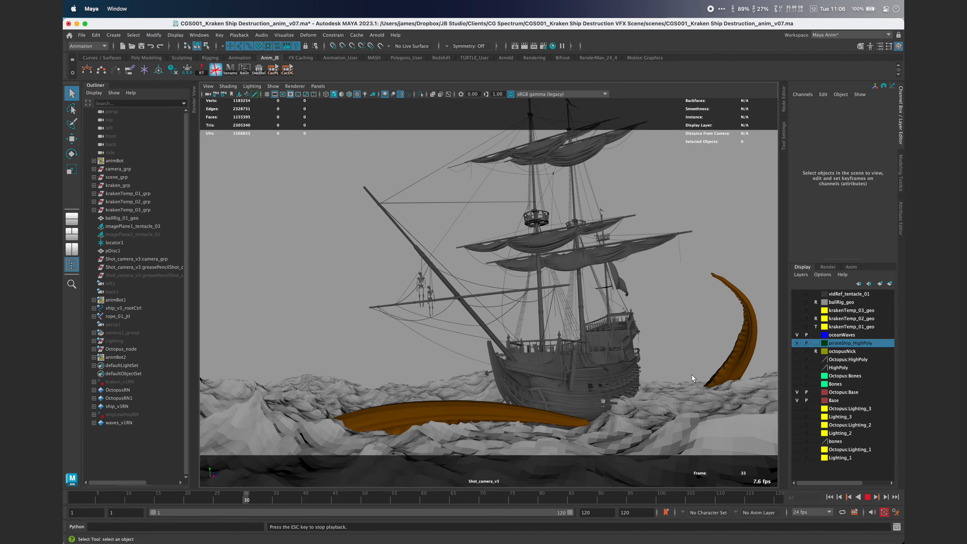
{"action": "key", "text": "super+Tab"}
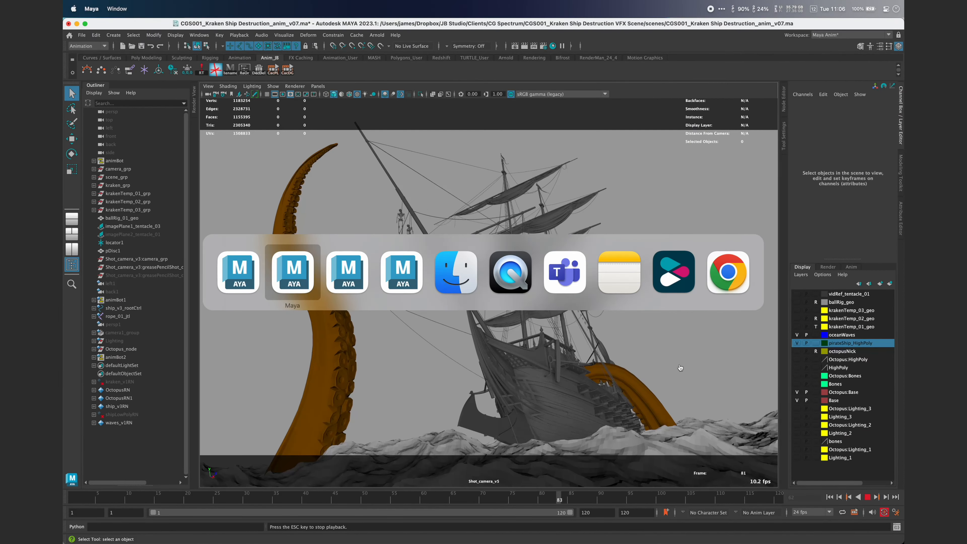
{"action": "key", "text": "super+Tab"}
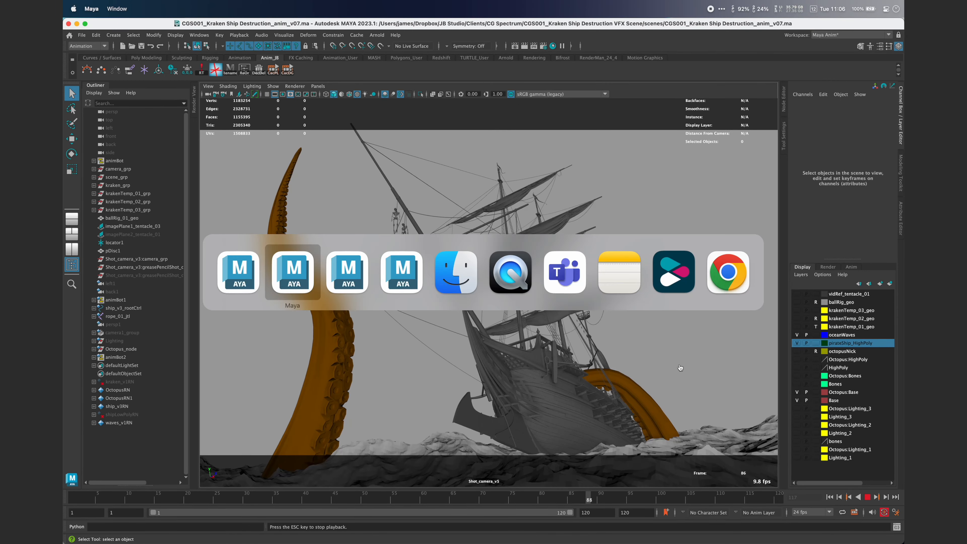
{"action": "key", "text": "super+Tab"}
{"action": "key", "text": "super+Tab"}
{"action": "key", "text": "super+Tab"}
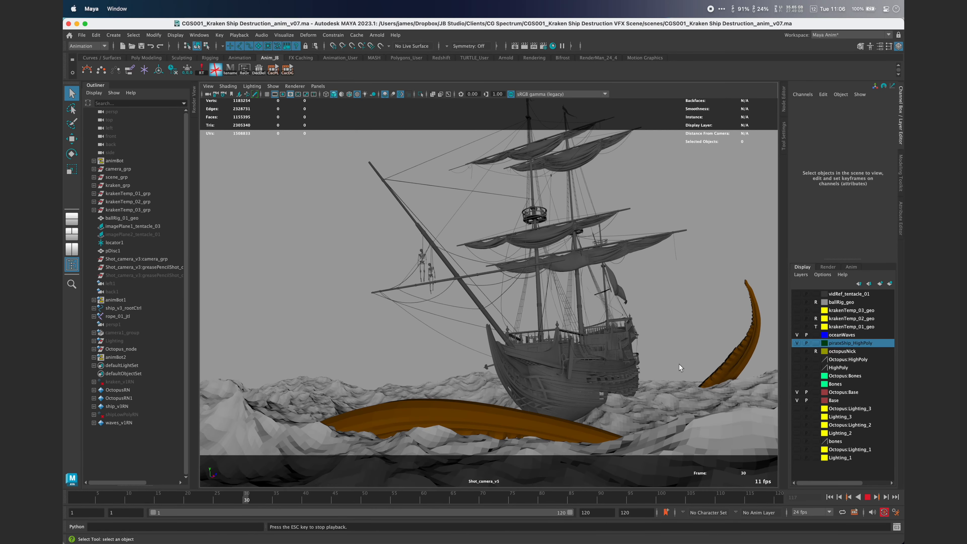
- Go through the Maya instances one after another and stop playback in each of them
{"action": "key", "text": "super+Tab"}
{"action": "key", "text": "super+Tab"}
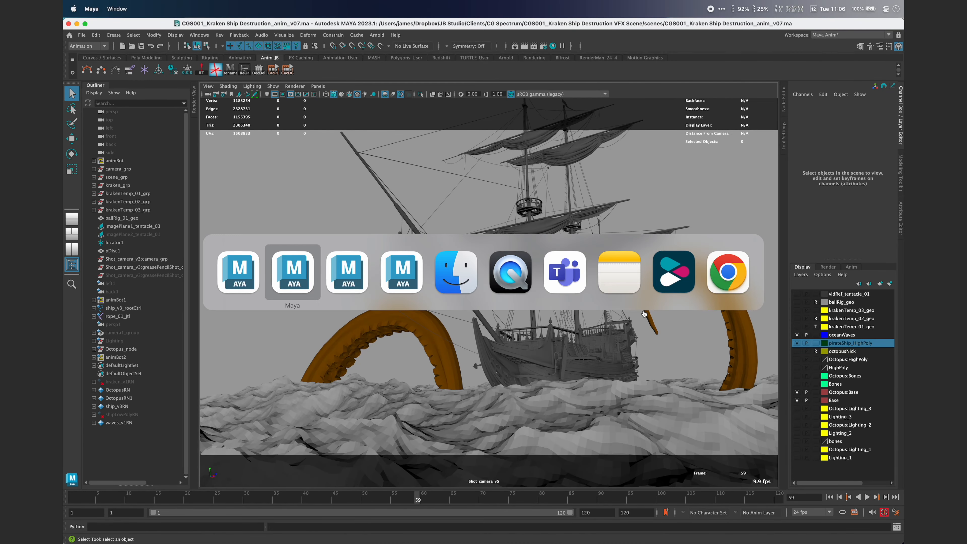
{"action": "key", "text": "super+Tab"}
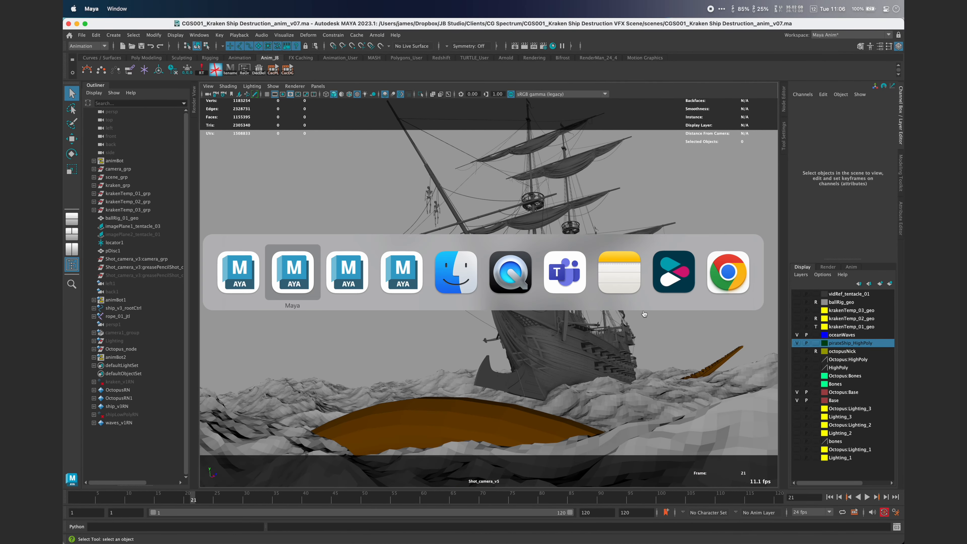
{"action": "key", "text": "super+Tab"}
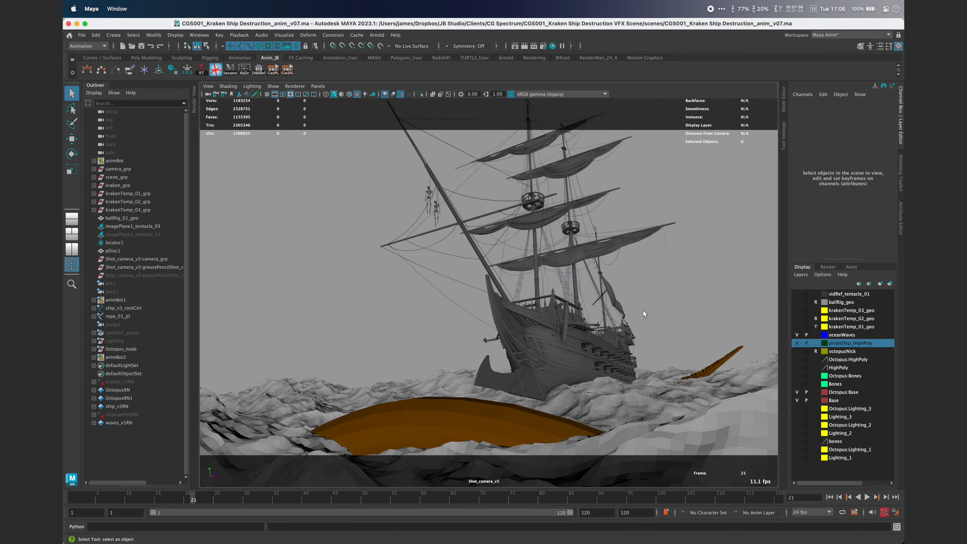
{"action": "key", "text": "super+Tab"}
{"action": "key", "text": "super+Tab"}
{"action": "key", "text": "super+Tab"}
{"action": "key", "text": "super+Tab"}
{"action": "key", "text": "alt+v"}
{"action": "key", "text": "super+Tab"}
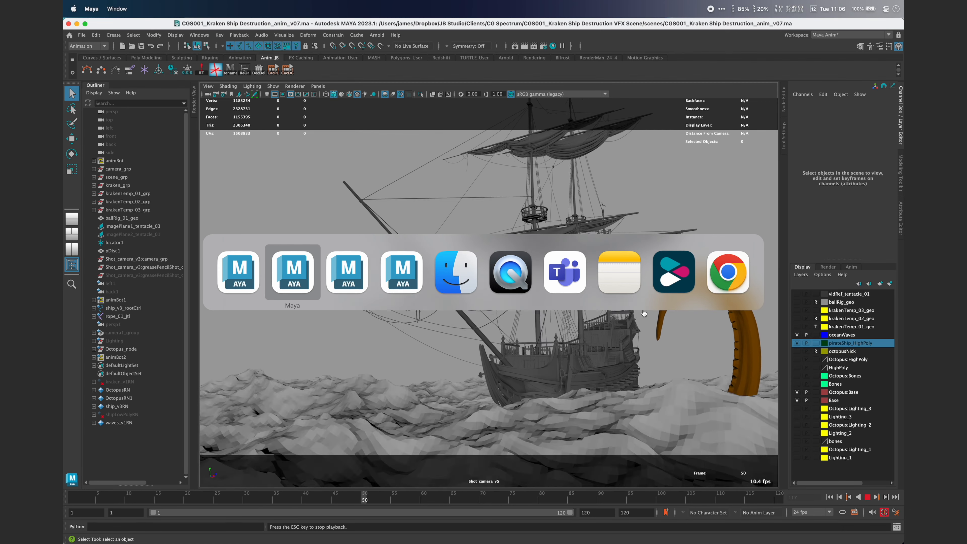
{"action": "key", "text": "super+shift+Tab"}
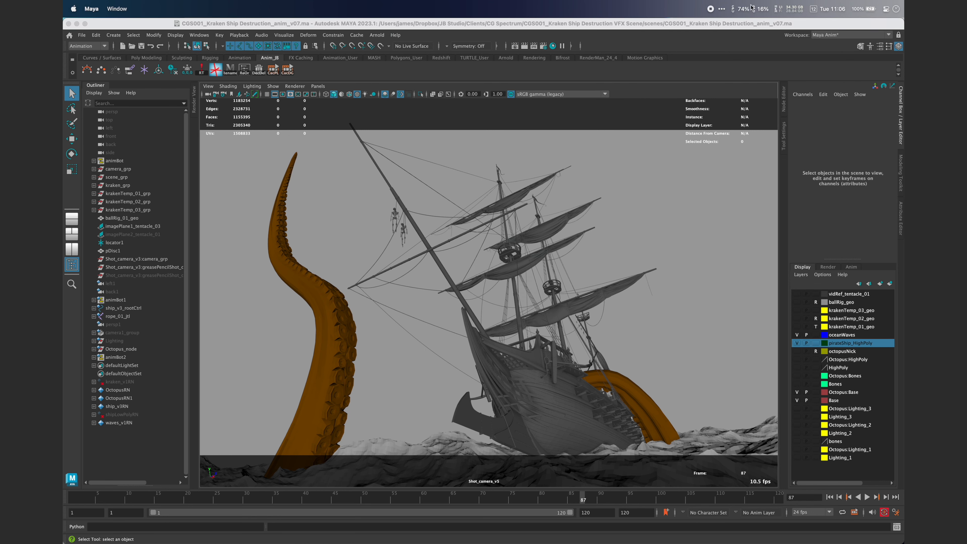
- Switch to Finder, expand the Kraken and Other asset folders and examine the sizes of Octopus.ma, ship_v1.abc and waves_v1.abc
{"action": "key", "text": "super+Tab"}
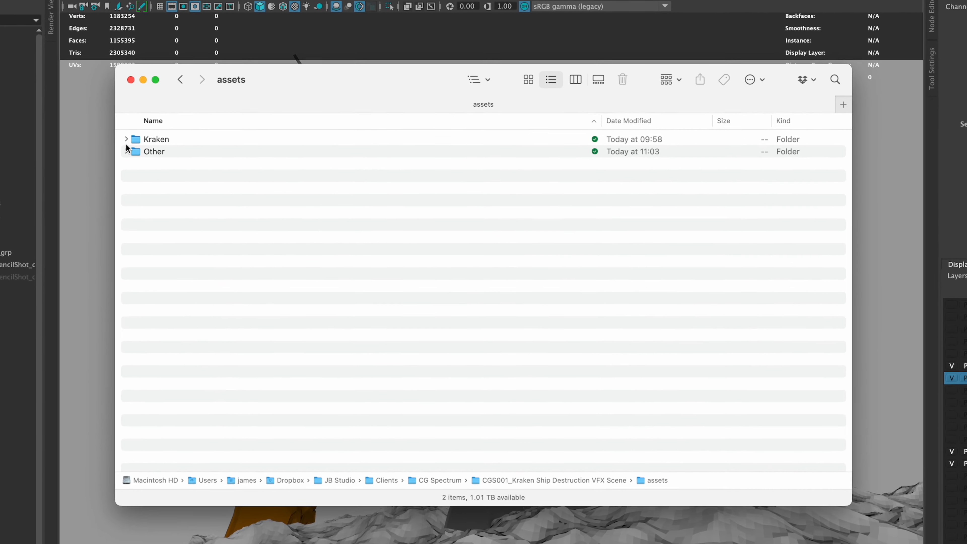
{"action": "left_click", "coordinate": [244, 183]}
{"action": "left_click", "coordinate": [111, 160]}
{"action": "left_click", "coordinate": [195, 147]}
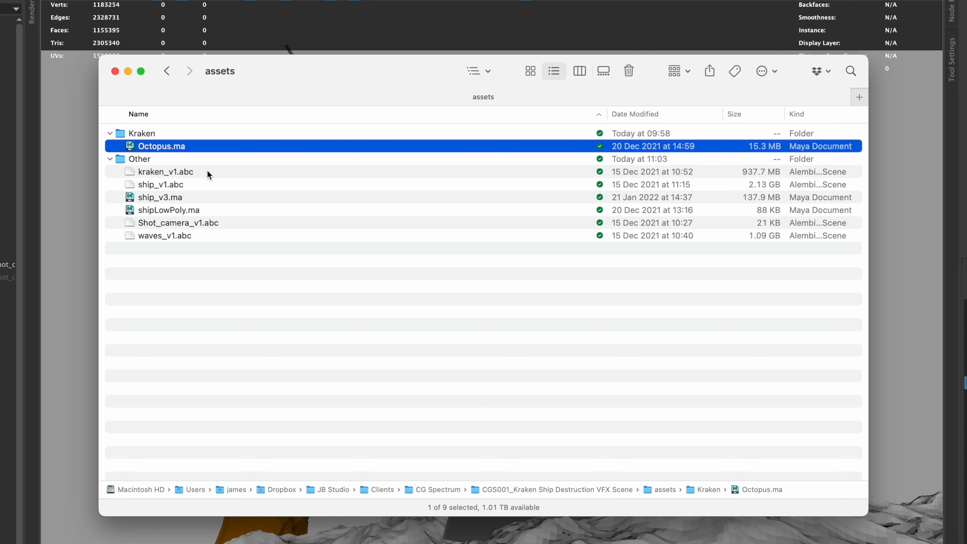
{"action": "left_click", "coordinate": [205, 186]}
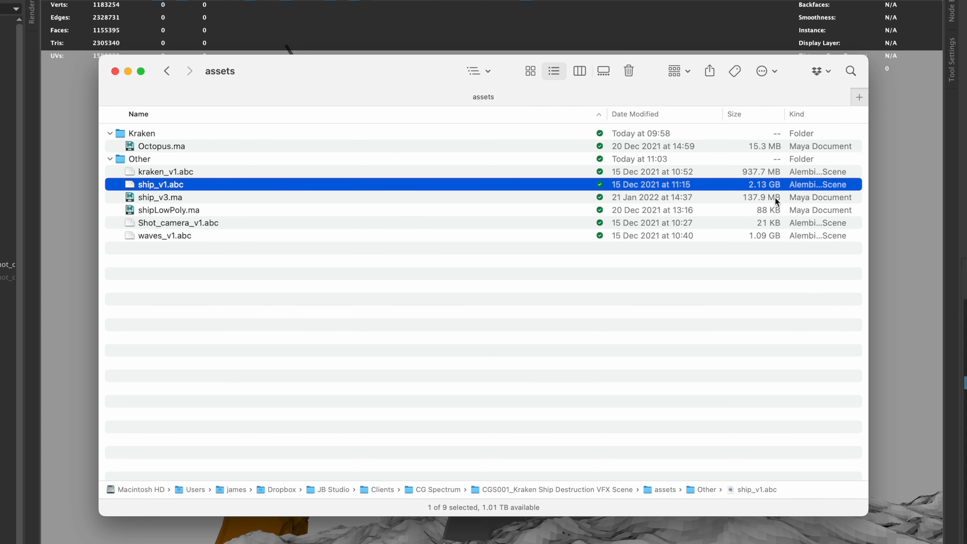
{"action": "left_click", "coordinate": [214, 237]}
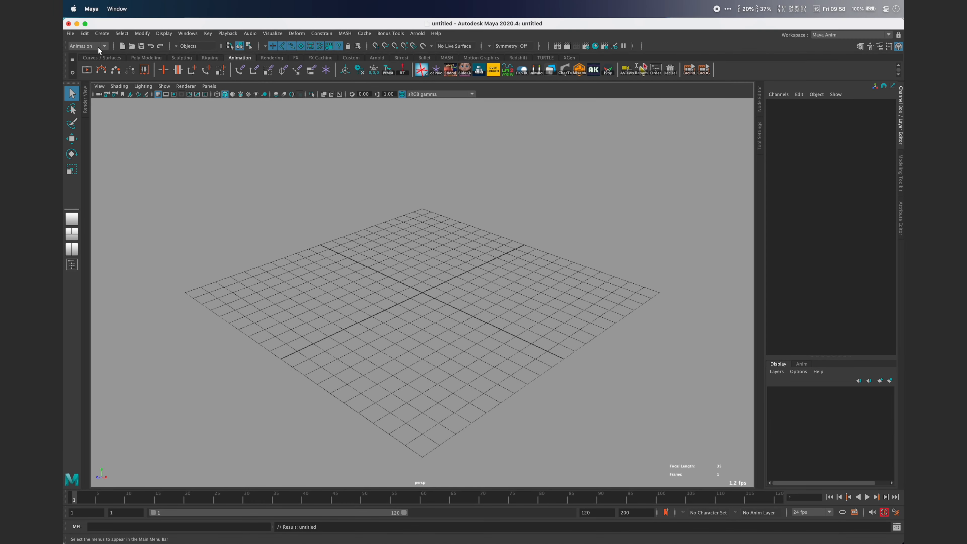
- Open the scene 09_GhostbusterTrap.mb without saving the untitled scene, and select the trap's main body
{"action": "left_click", "coordinate": [70, 34]}
{"action": "left_click", "coordinate": [88, 57]}
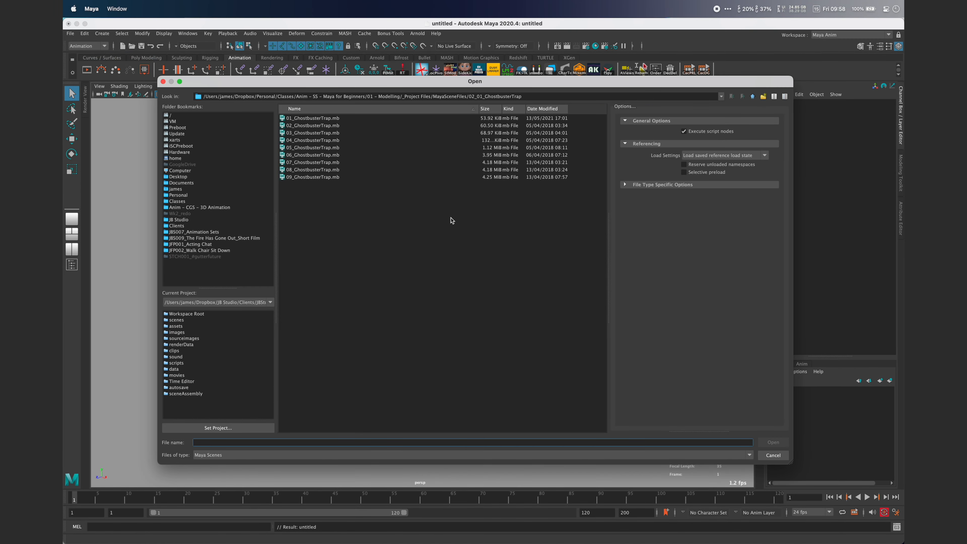
{"action": "left_click", "coordinate": [356, 169]}
{"action": "left_click", "coordinate": [772, 442]}
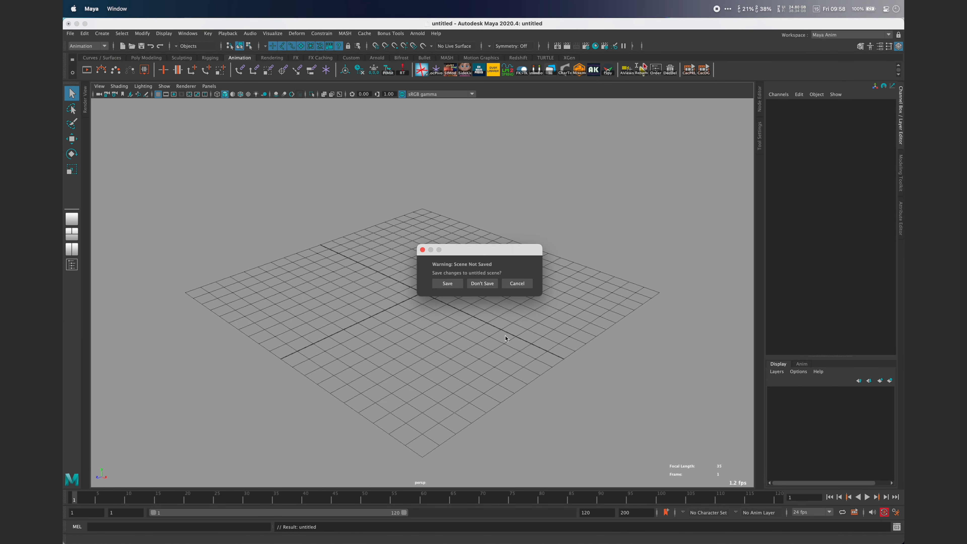
{"action": "left_click", "coordinate": [486, 284]}
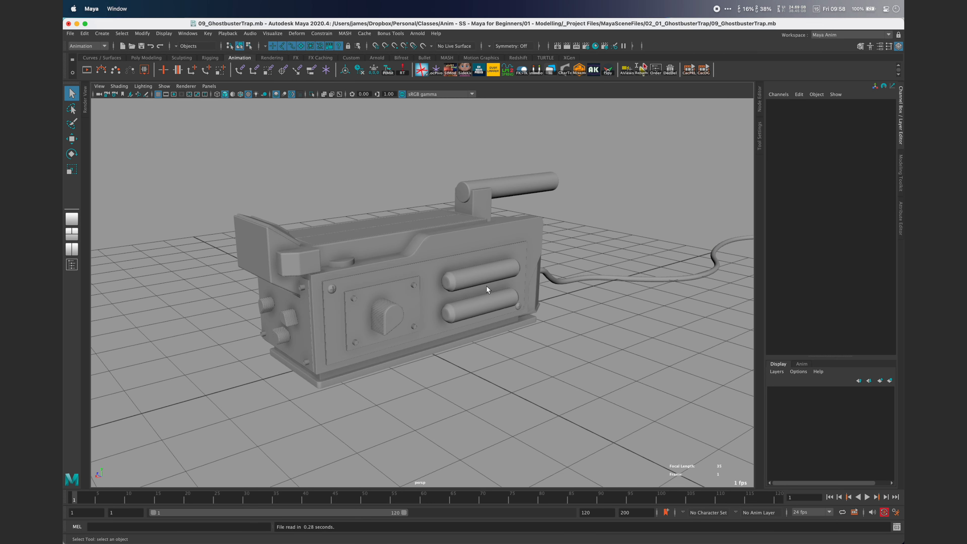
{"action": "mouse_move", "coordinate": [473, 284]}
{"action": "left_mouse_down", "text": "alt"}
{"action": "mouse_move", "coordinate": [487, 297]}
{"action": "mouse_move", "coordinate": [457, 284]}
{"action": "left_mouse_up", "text": "alt"}
{"action": "left_click", "coordinate": [454, 275]}
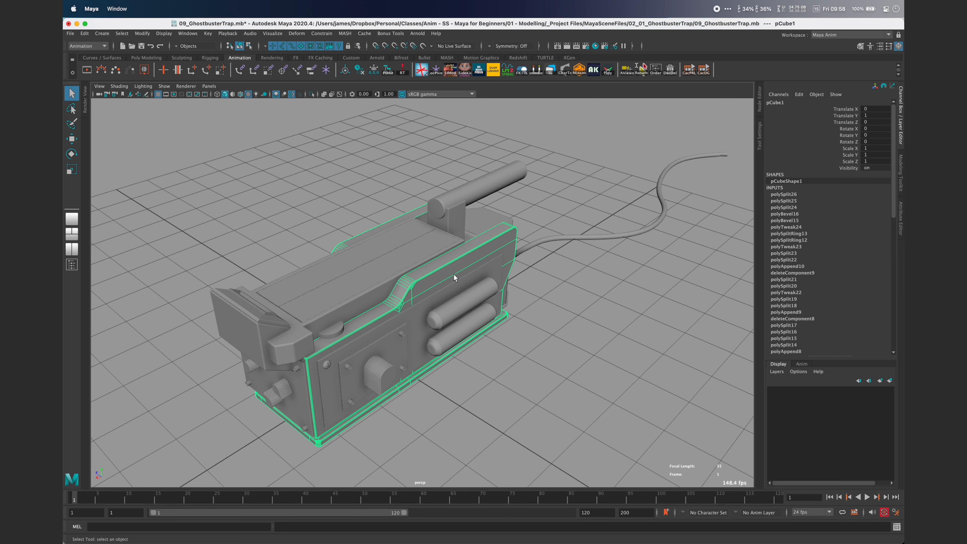
- Display the polygon counts and select all of the trap's objects to check them, leaving nothing selected at the end
{"action": "left_click", "coordinate": [550, 283]}
{"action": "left_click_drag", "start_coordinate": [200, 470], "coordinate": [743, 118]}
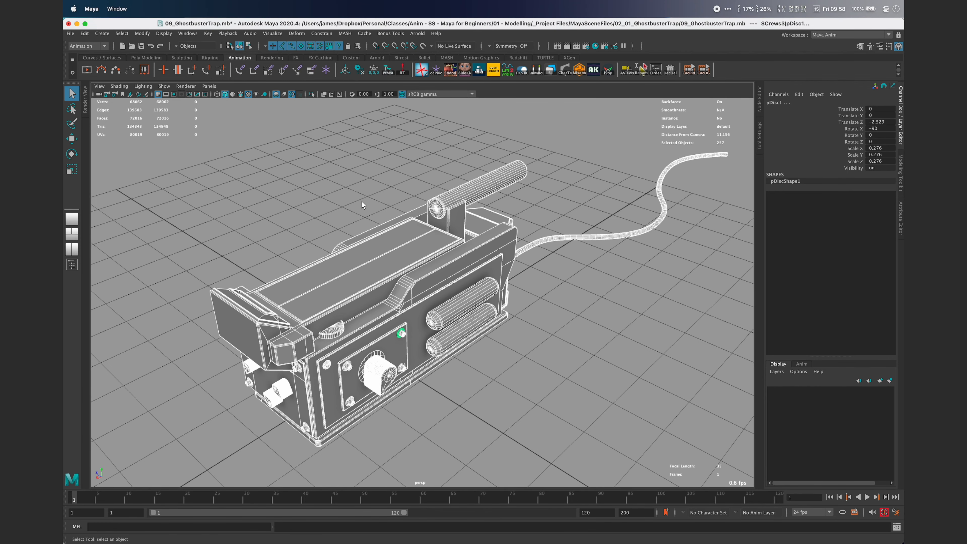
{"action": "left_click", "coordinate": [362, 201]}
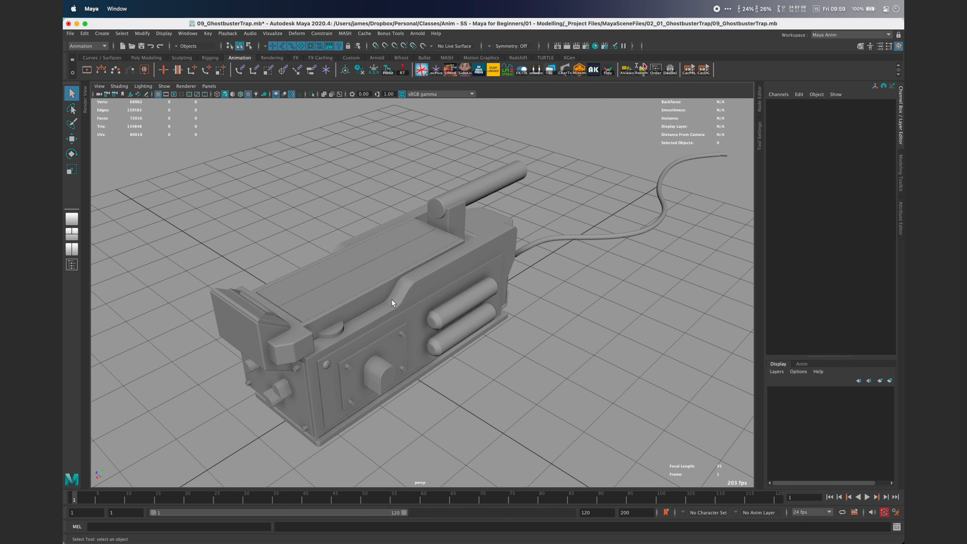
- Show the Outliner and rename the trap's GBtrap group to GBtrap_001
{"action": "mouse_move", "coordinate": [410, 281]}
{"action": "right_mouse_down", "text": "alt"}
{"action": "mouse_move", "coordinate": [404, 354]}
{"action": "mouse_move", "coordinate": [396, 191]}
{"action": "right_mouse_up", "text": "alt"}
{"action": "right_click_drag", "start_coordinate": [399, 317], "coordinate": [399, 287], "text": "alt"}
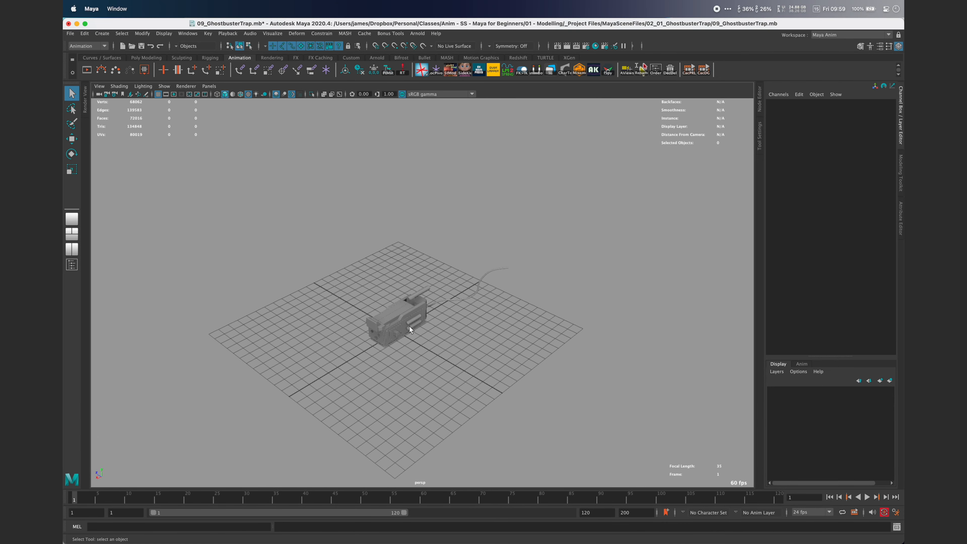
{"action": "middle_click_drag", "start_coordinate": [410, 328], "coordinate": [345, 243], "text": "alt"}
{"action": "left_click_drag", "start_coordinate": [354, 254], "coordinate": [375, 264], "text": "alt"}
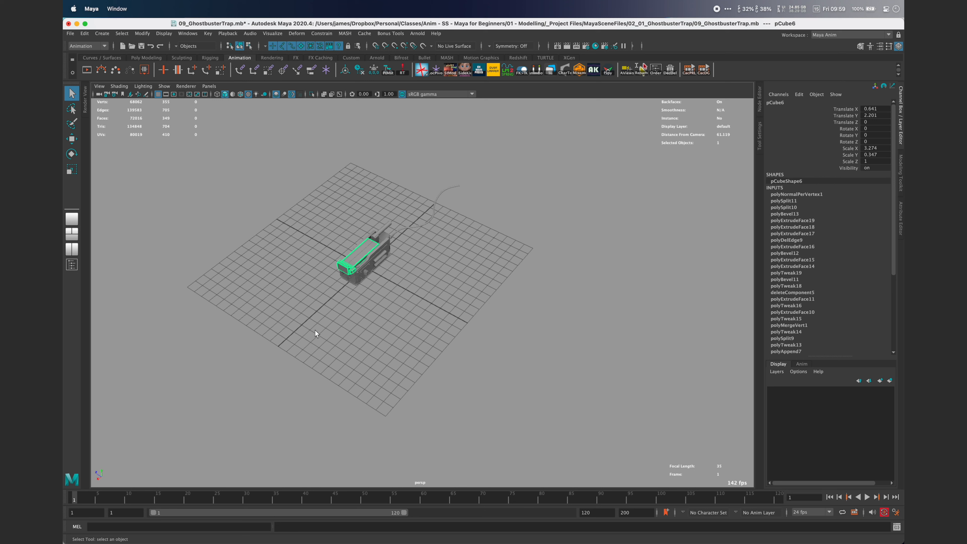
{"action": "left_click_drag", "start_coordinate": [315, 333], "coordinate": [479, 195]}
{"action": "left_click", "coordinate": [72, 264]}
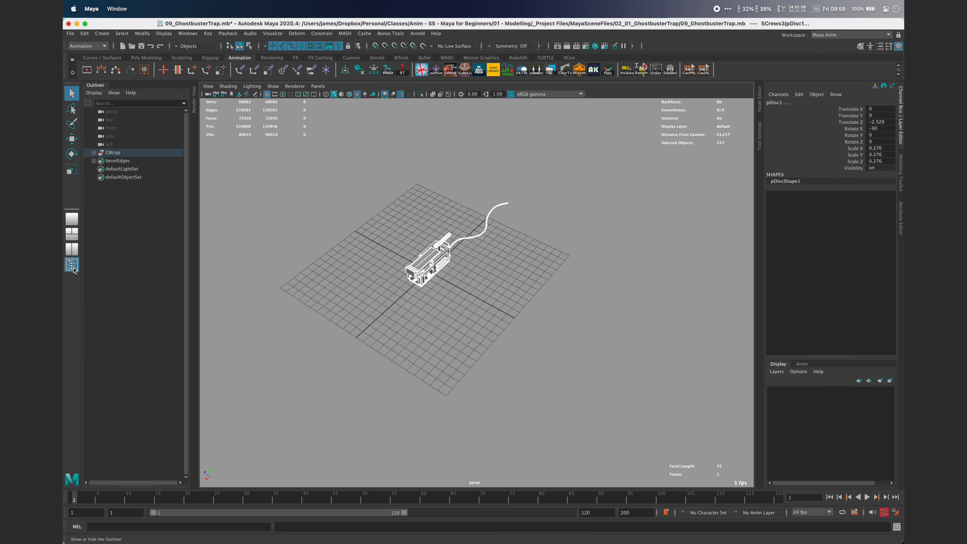
{"action": "left_click", "coordinate": [113, 153]}
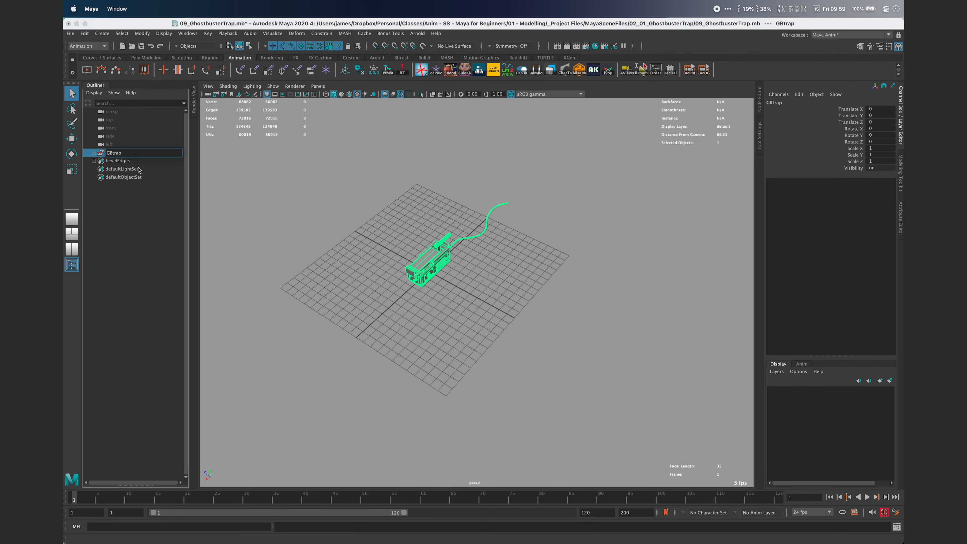
{"action": "key", "text": "Return"}
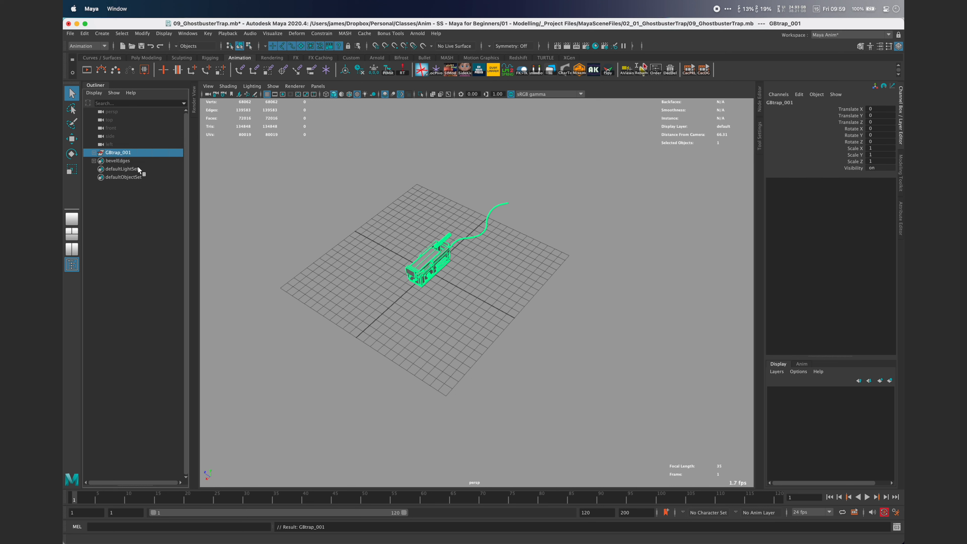
- Duplicate the GBtrap_001 group repeatedly until there are ten traps, up to GBtrap_010
{"action": "left_click", "coordinate": [94, 153]}
{"action": "left_click", "coordinate": [94, 153]}
{"action": "key", "text": "ctrl+d"}
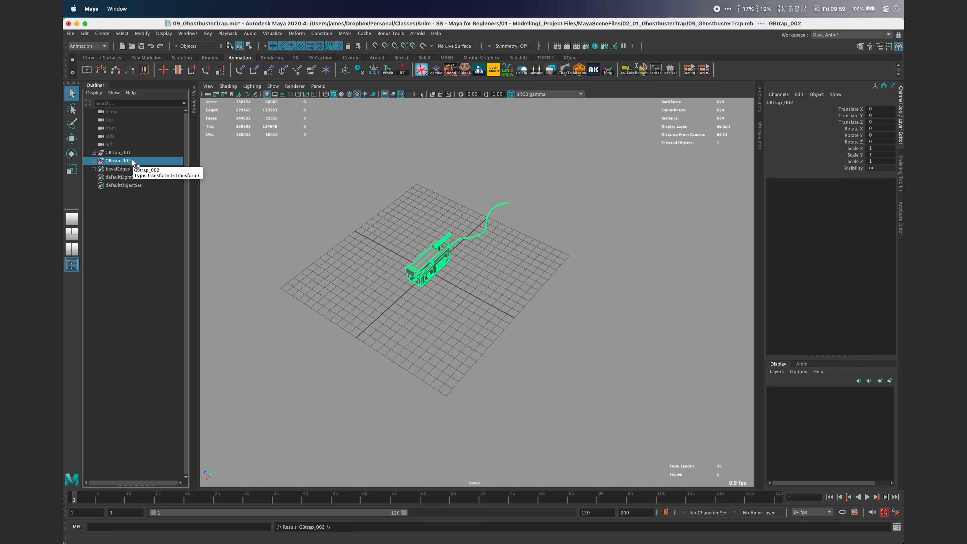
{"action": "key", "text": "ctrl+d"}
{"action": "key", "text": "ctrl+d"}
{"action": "key", "text": "ctrl+d"}
{"action": "key", "text": "ctrl+d"}
{"action": "key", "text": "ctrl+d"}
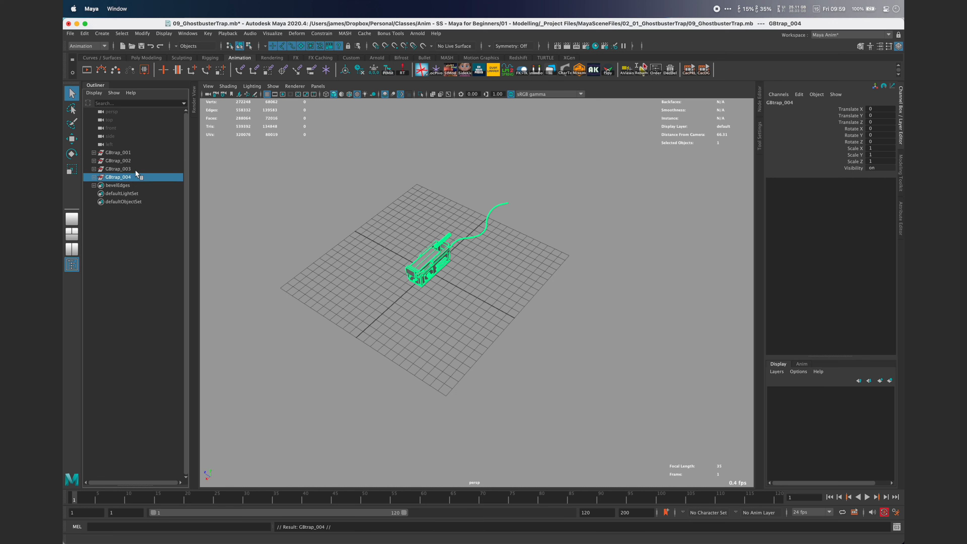
{"action": "key", "text": "ctrl+d"}
{"action": "key", "text": "ctrl+d"}
{"action": "key", "text": "ctrl+d"}
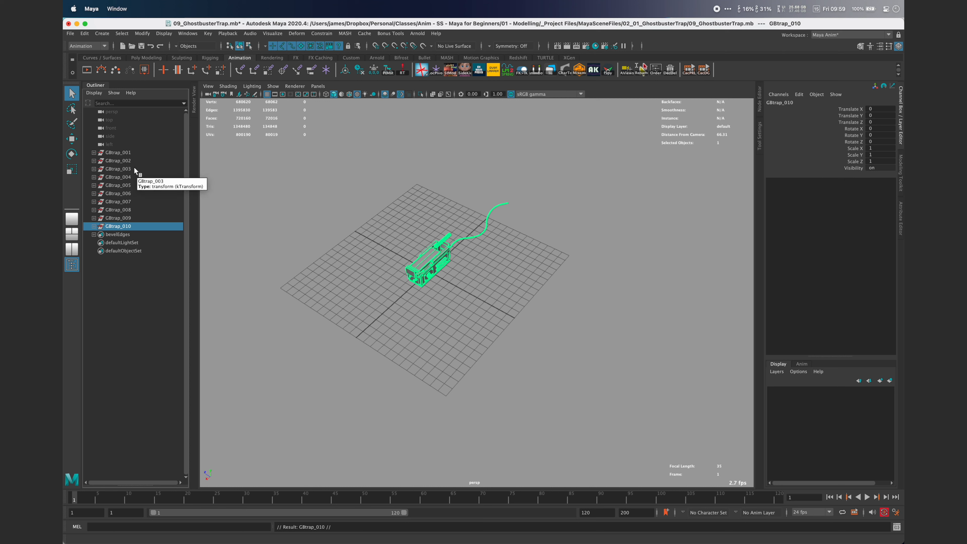
- Move GBtrap_010 along Z to about -39.5 and distribute all ten traps evenly in a row using the align tool
{"action": "left_click", "coordinate": [133, 152], "text": "shift"}
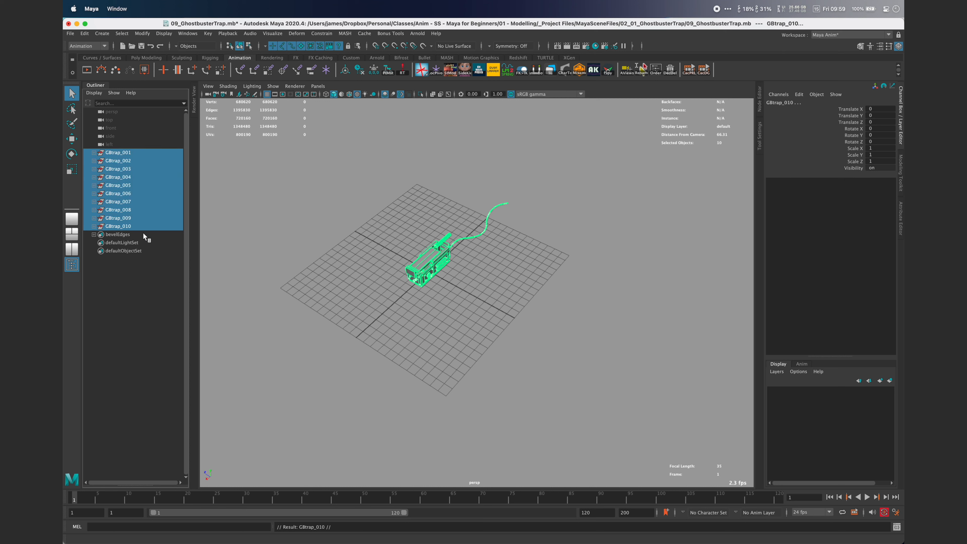
{"action": "left_click", "coordinate": [405, 273]}
{"action": "key", "text": "w"}
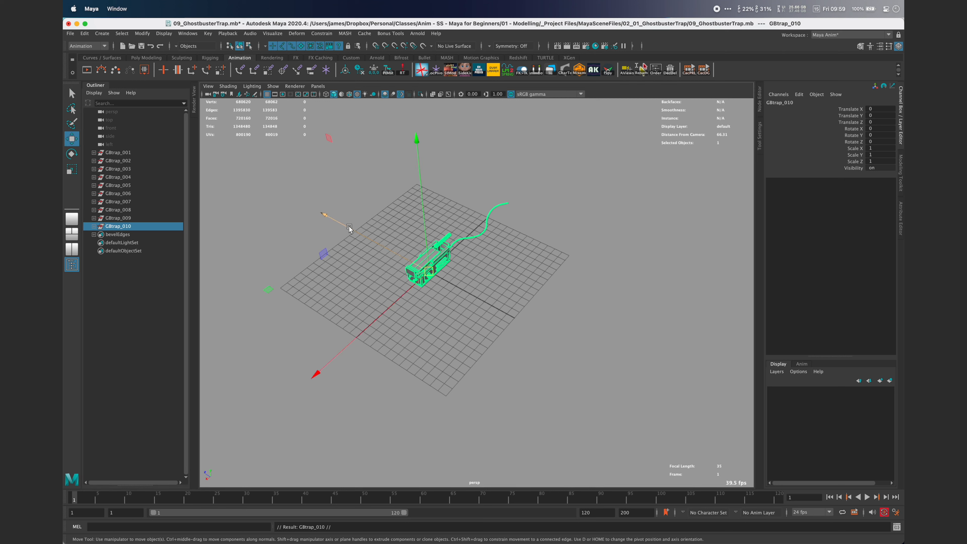
{"action": "right_click_drag", "start_coordinate": [451, 295], "coordinate": [444, 226], "text": "alt"}
{"action": "left_click_drag", "start_coordinate": [335, 224], "coordinate": [579, 363]}
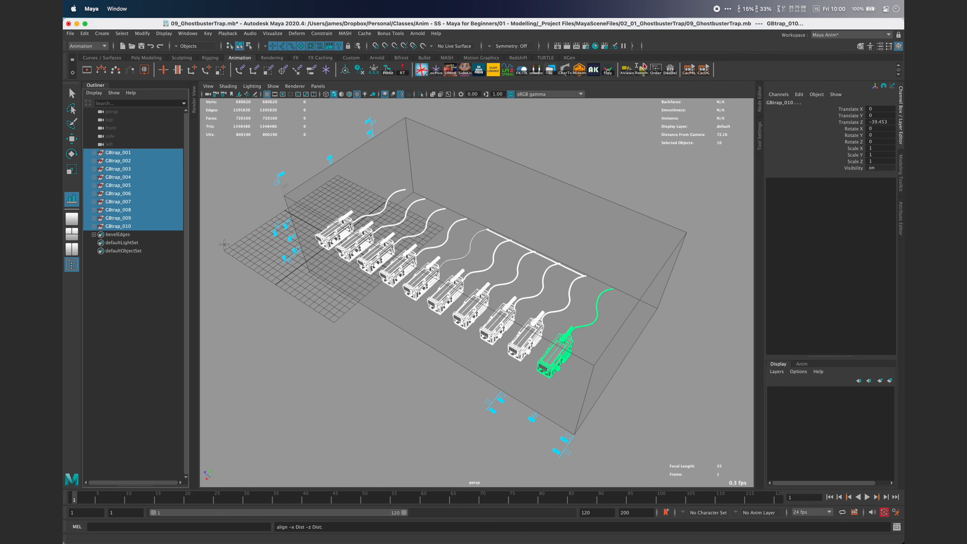
{"action": "key", "text": "q"}
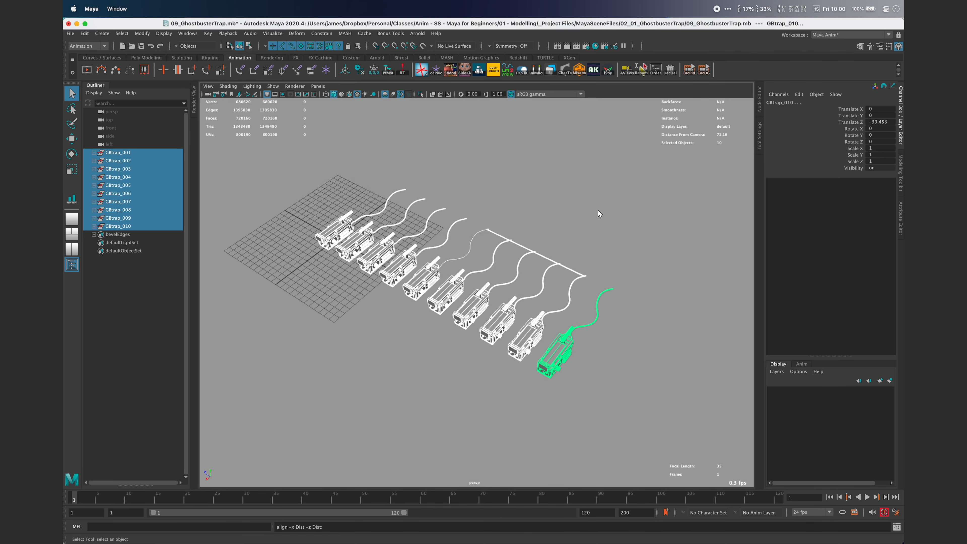
{"action": "left_click", "coordinate": [550, 250]}
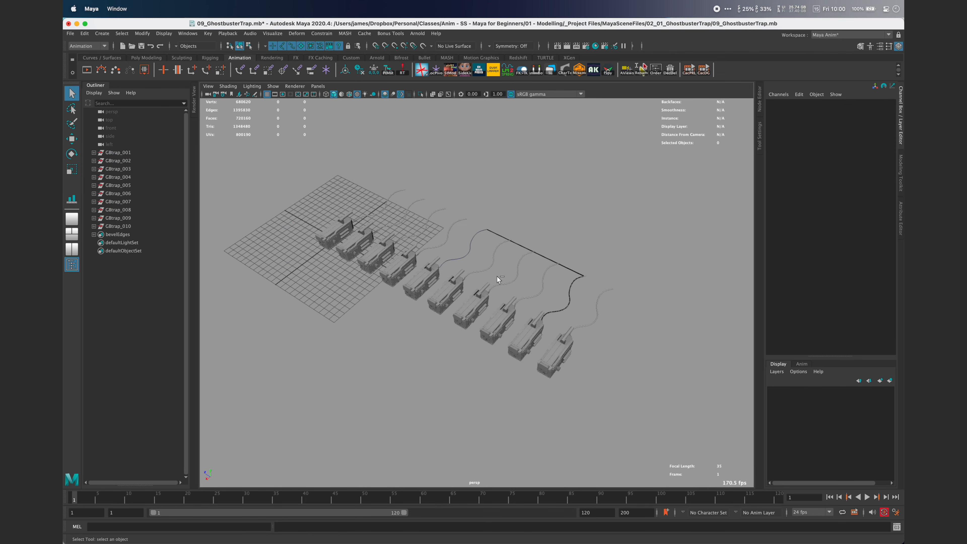
- Duplicate the whole row of ten traps and move the copies along X to about 21.7 to form a second row
{"action": "right_click_drag", "start_coordinate": [497, 275], "coordinate": [470, 279], "text": "alt"}
{"action": "left_click_drag", "start_coordinate": [137, 155], "coordinate": [140, 236]}
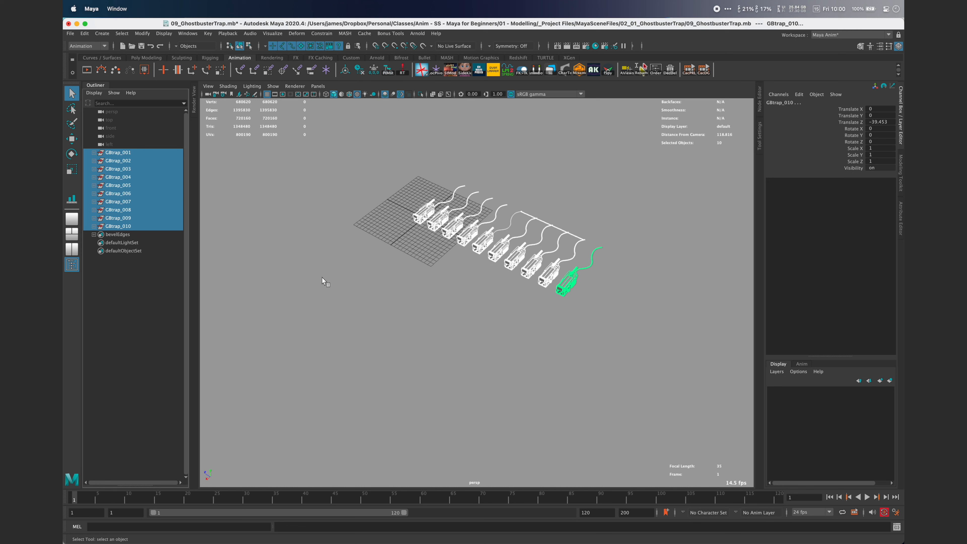
{"action": "key", "text": "super+d"}
{"action": "key", "text": "w"}
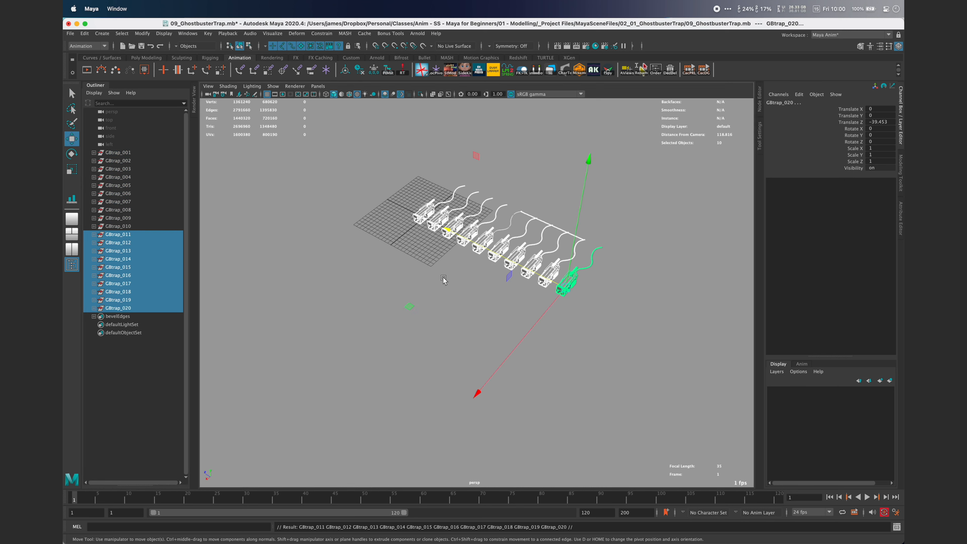
{"action": "left_click_drag", "start_coordinate": [557, 309], "coordinate": [486, 386]}
{"action": "scroll", "coordinate": [503, 231], "scroll_direction": "down", "scroll_amount": 4}
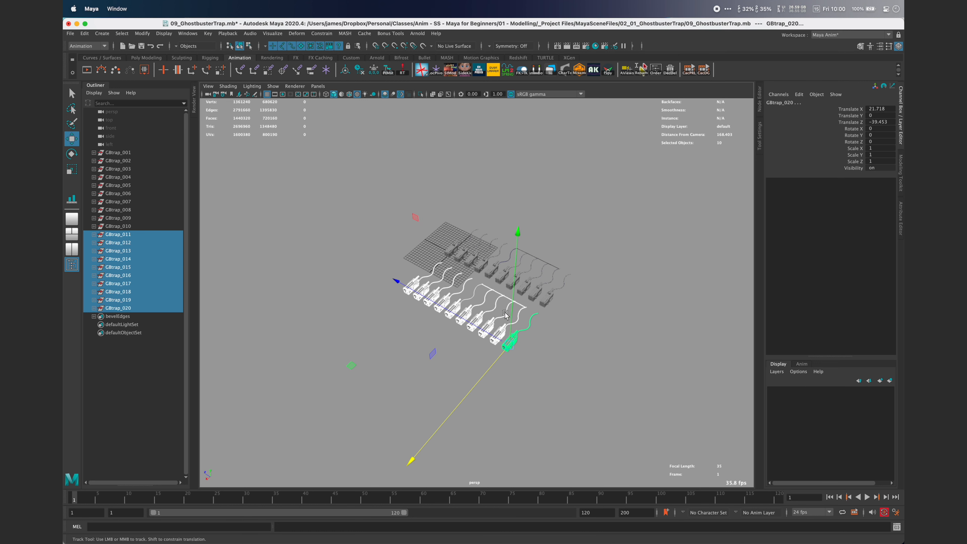
{"action": "middle_click_drag", "start_coordinate": [522, 330], "coordinate": [470, 271], "text": "alt"}
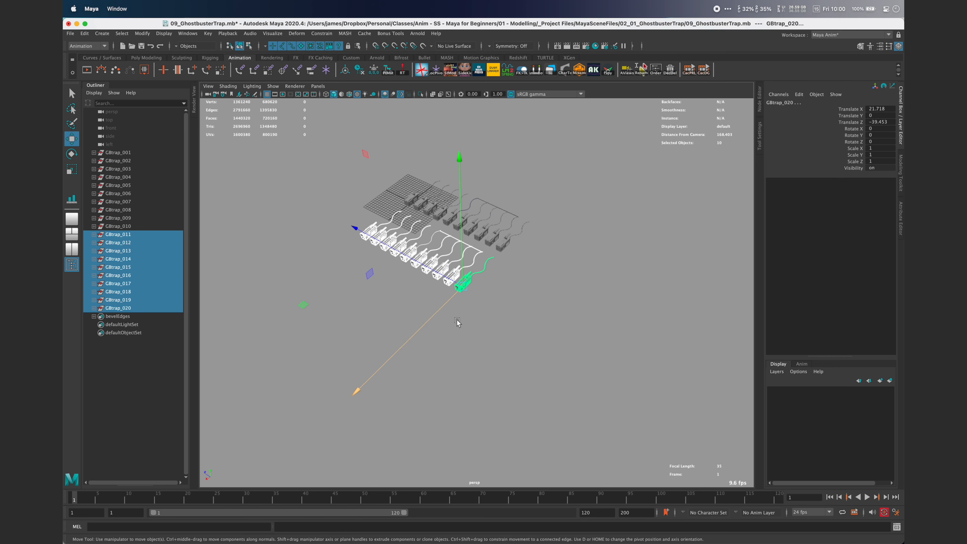
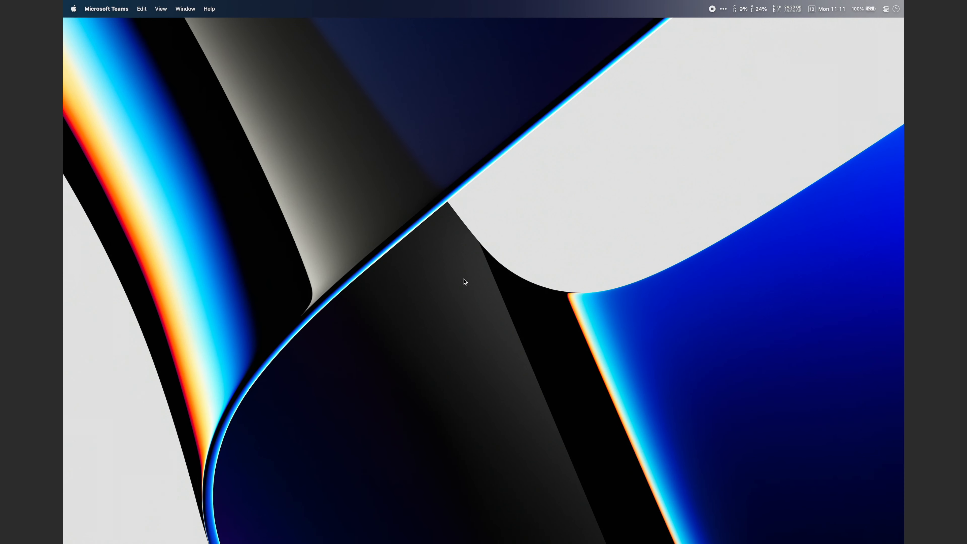
- Switch to Maya with the Confused Skull Chaser scene, play its animation in both viewports, and return to frame 1
{"action": "key", "text": "super+Tab"}
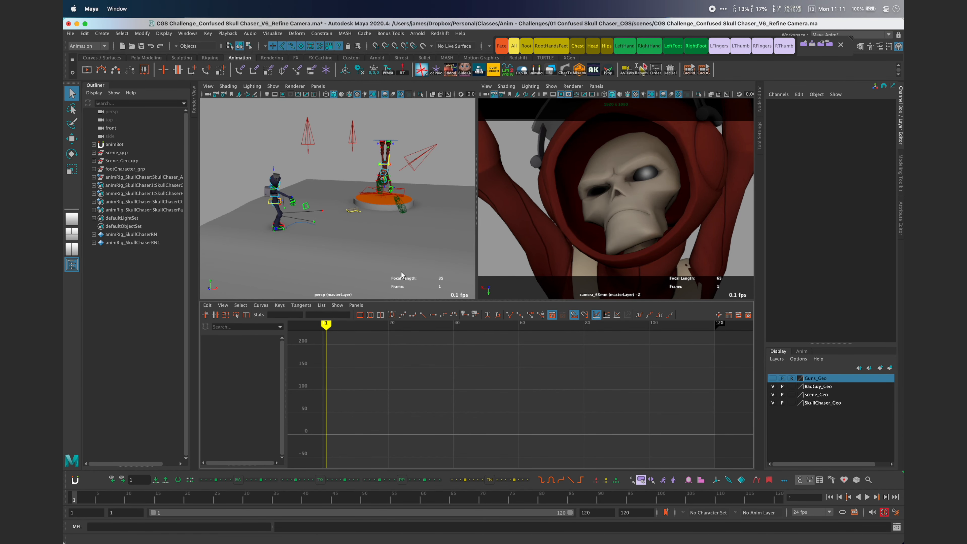
{"action": "key", "text": "alt+v"}
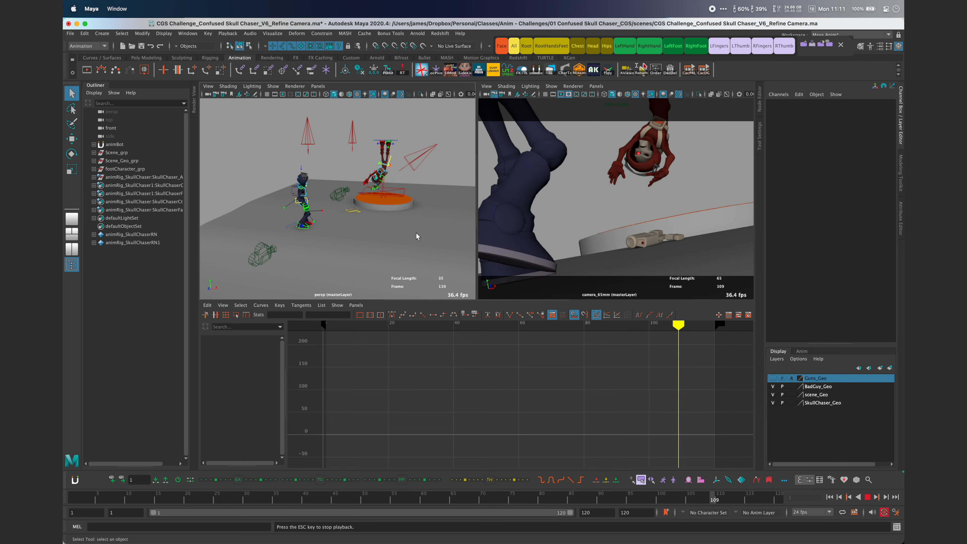
{"action": "key", "text": "Escape"}
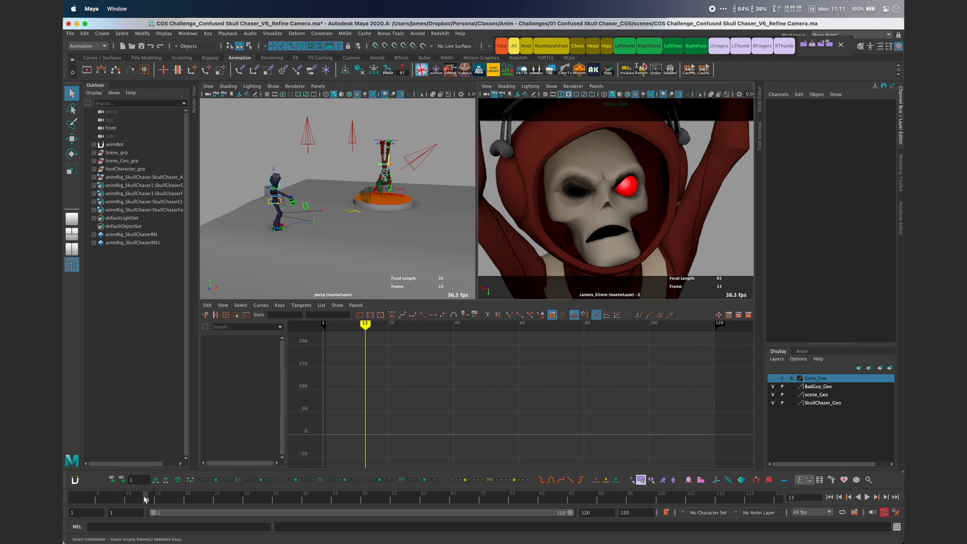
{"action": "left_click_drag", "start_coordinate": [145, 500], "coordinate": [64, 500]}
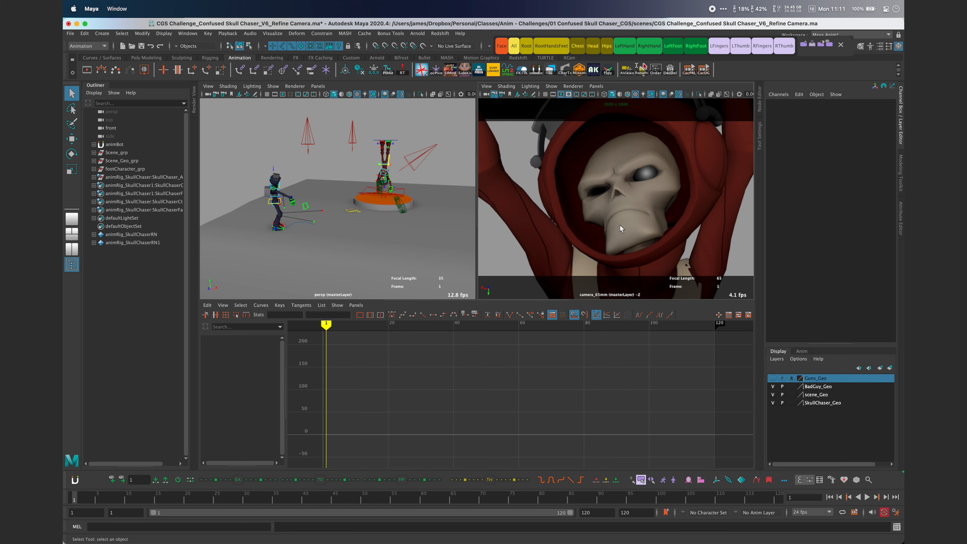
- Play the animation in the camera viewport only, stop it, and go back to the first frame
{"action": "key", "text": "alt+v"}
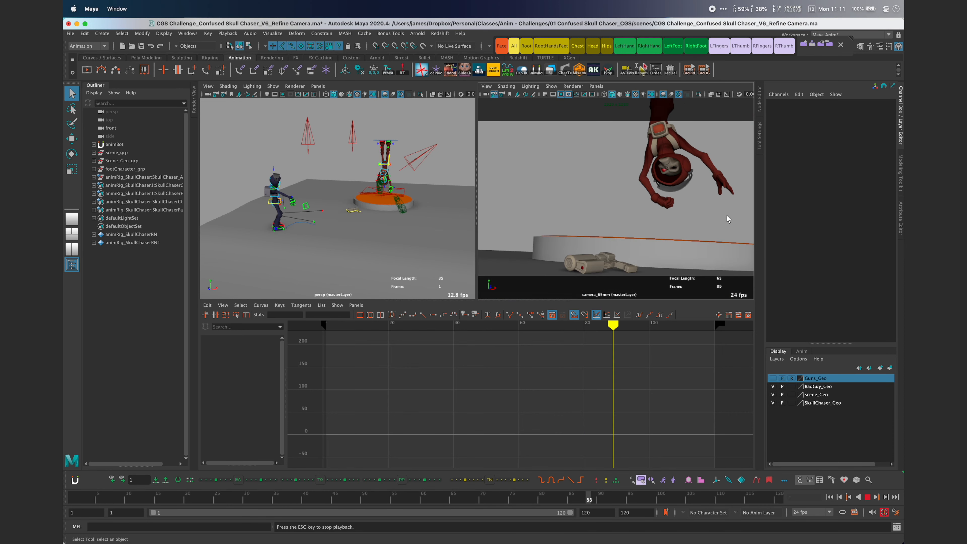
{"action": "key", "text": "Escape"}
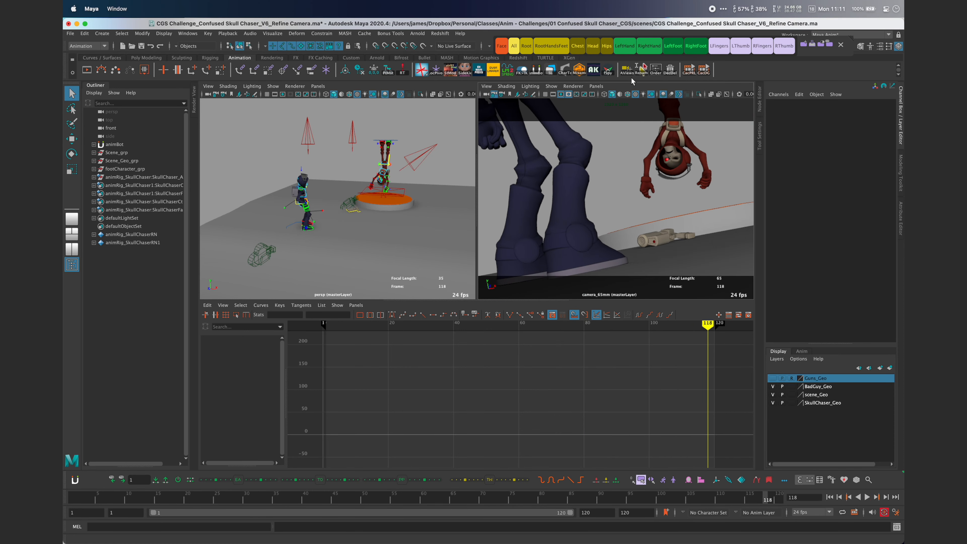
{"action": "left_click", "coordinate": [68, 500]}
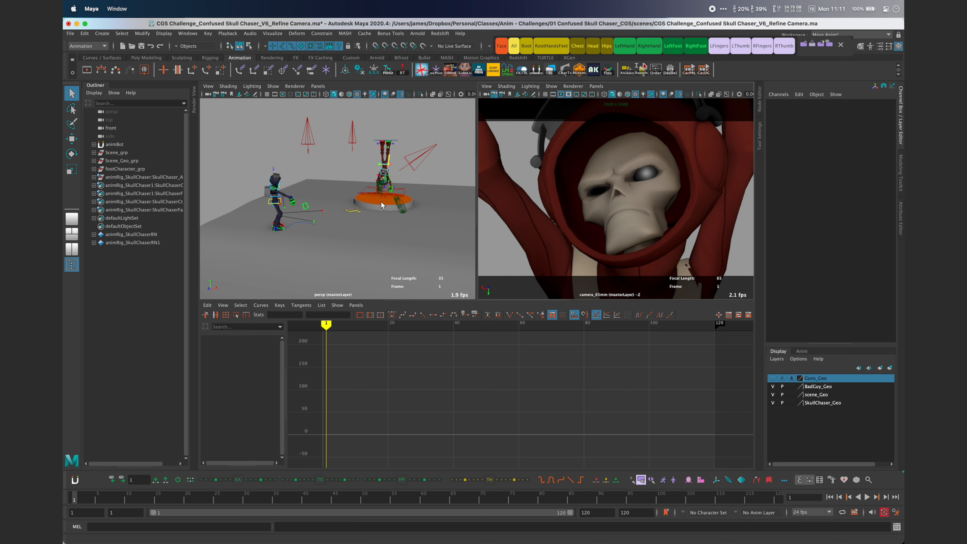
- Maximize the perspective view and reference another animRig_SkullChaser.ma into the scene through the Reference Editor
{"action": "right_click_drag", "start_coordinate": [376, 204], "coordinate": [341, 215], "text": "alt"}
{"action": "key", "text": "space"}
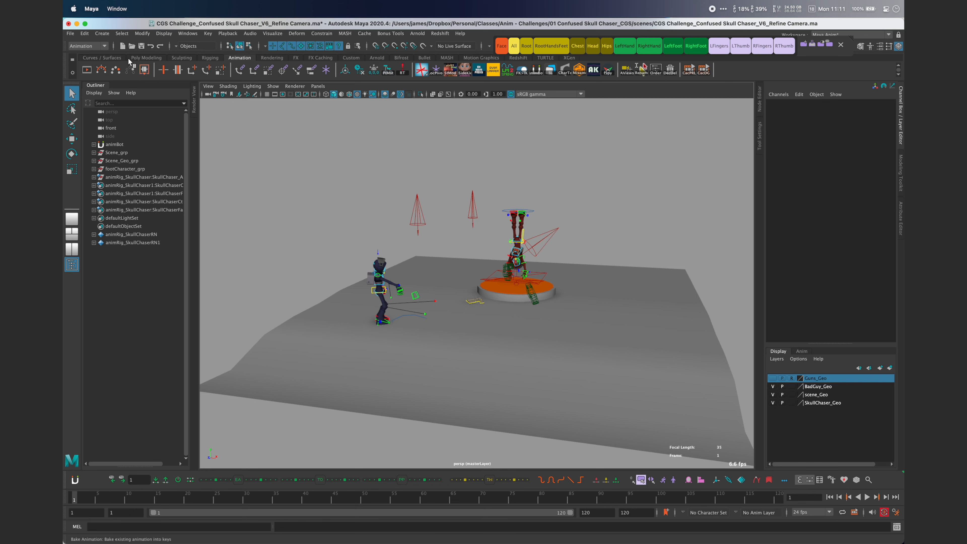
{"action": "left_click", "coordinate": [70, 34]}
{"action": "left_click", "coordinate": [104, 232]}
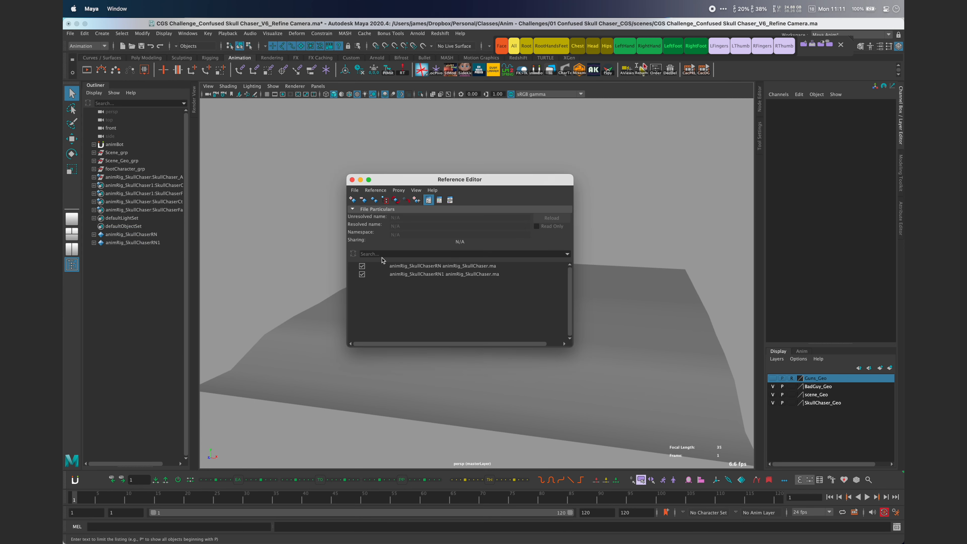
{"action": "left_click", "coordinate": [355, 203]}
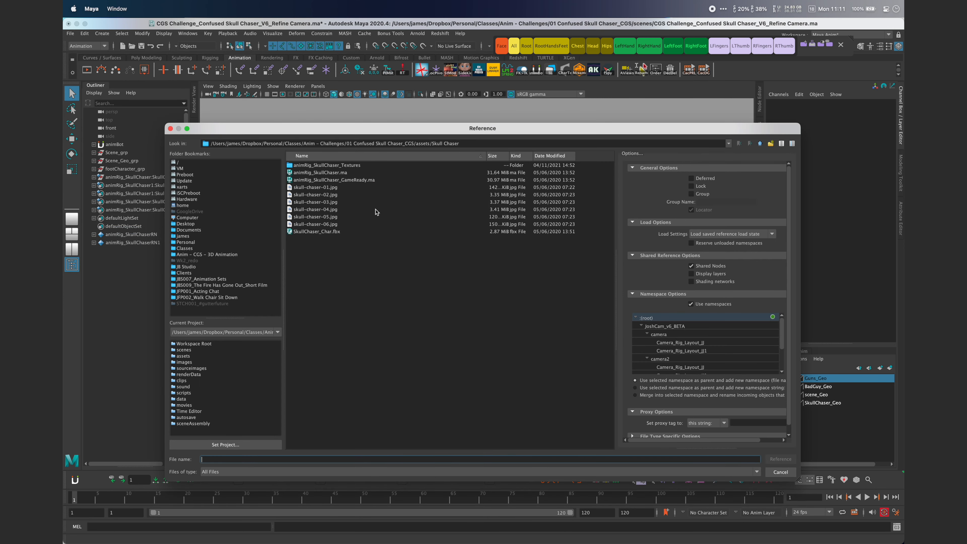
{"action": "left_click", "coordinate": [356, 173]}
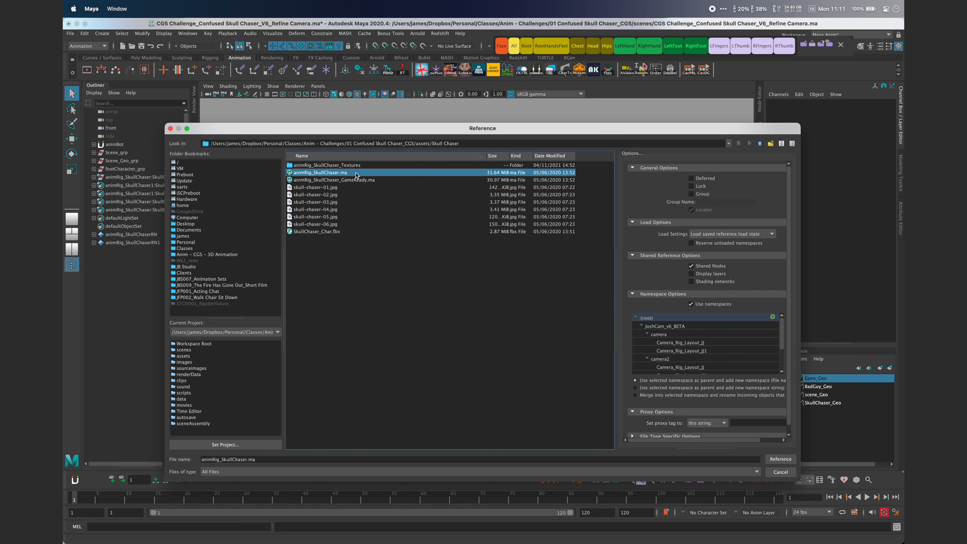
{"action": "left_click", "coordinate": [781, 459]}
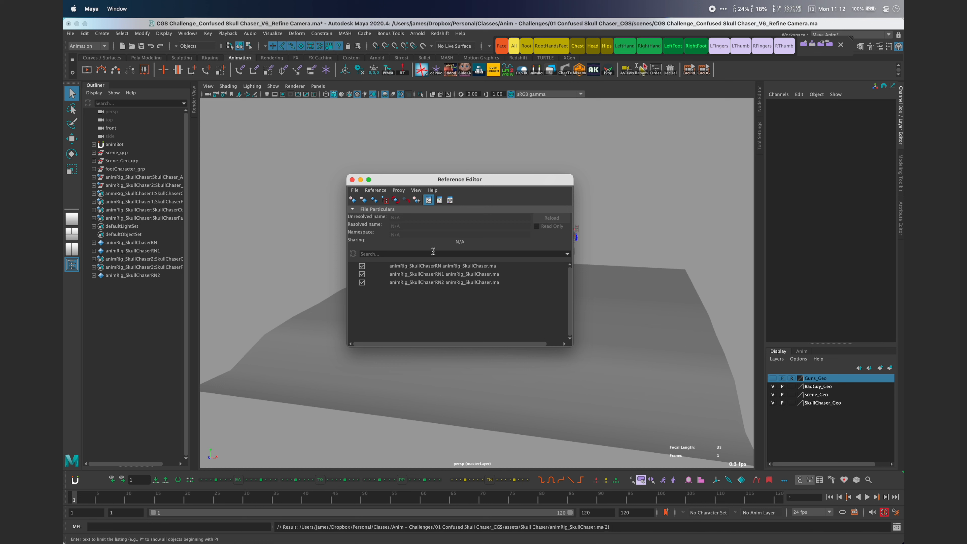
{"action": "left_click", "coordinate": [352, 180]}
- Select the newly referenced Skull Chaser rig's world control and move the character sideways off the orange platform
{"action": "mouse_move", "coordinate": [515, 272]}
{"action": "left_mouse_down", "text": "alt"}
{"action": "mouse_move", "coordinate": [577, 264]}
{"action": "mouse_move", "coordinate": [485, 272]}
{"action": "mouse_move", "coordinate": [510, 266]}
{"action": "left_mouse_up", "text": "alt"}
{"action": "right_click_drag", "start_coordinate": [510, 267], "coordinate": [552, 261], "text": "alt"}
{"action": "middle_click_drag", "start_coordinate": [516, 266], "coordinate": [520, 282], "text": "alt"}
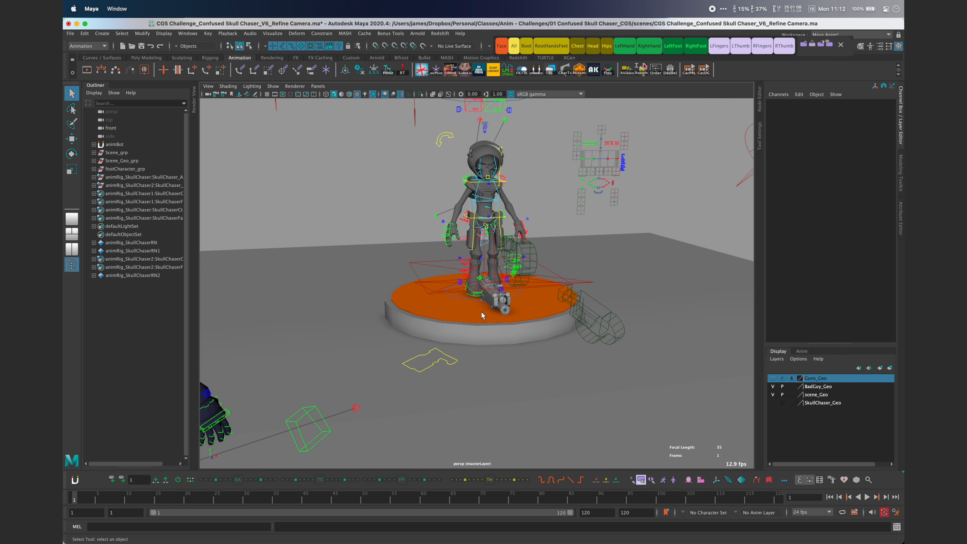
{"action": "left_click", "coordinate": [466, 298]}
{"action": "key", "text": "w"}
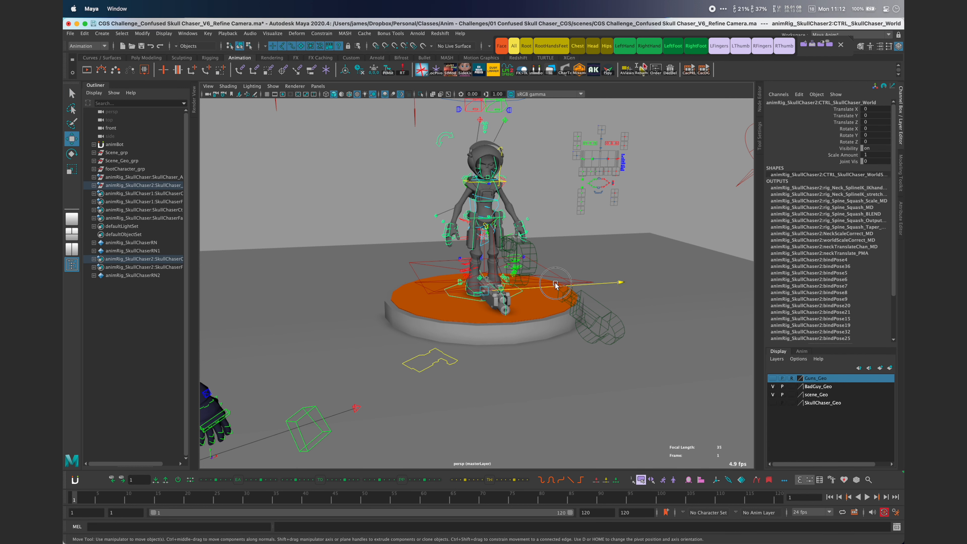
{"action": "left_click_drag", "start_coordinate": [555, 284], "coordinate": [723, 275]}
{"action": "left_click_drag", "start_coordinate": [724, 275], "coordinate": [733, 274]}
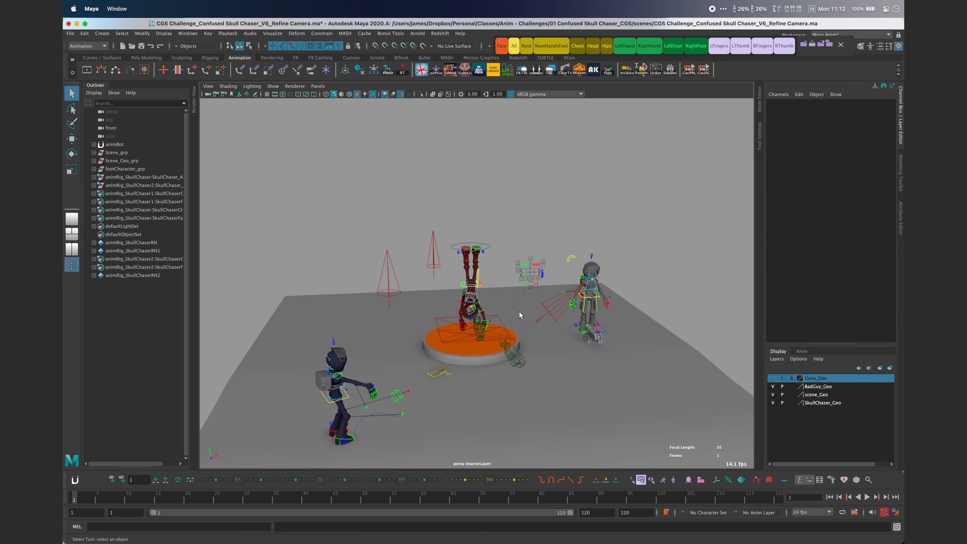
- Restore the multi-view layout and play the animation in both viewports
{"action": "key", "text": "space"}
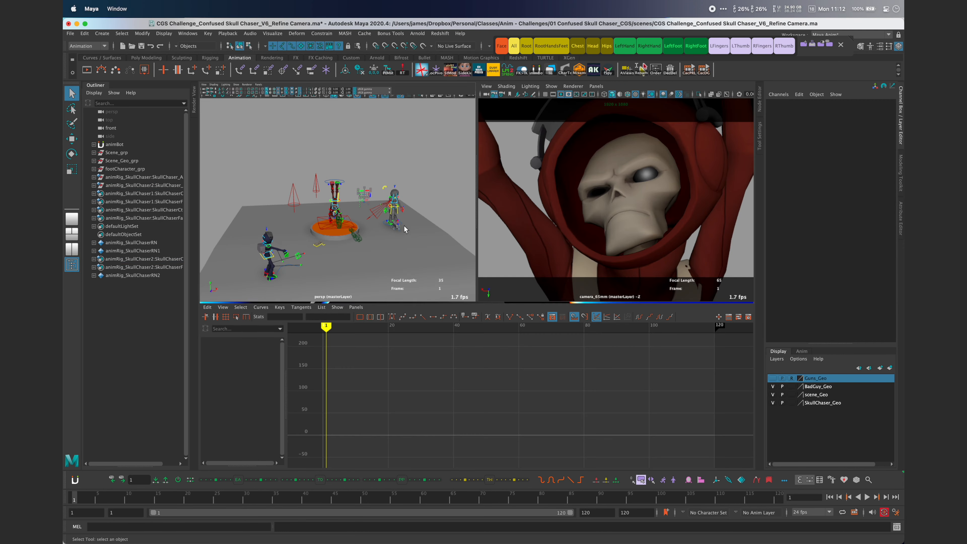
{"action": "key", "text": "alt+v"}
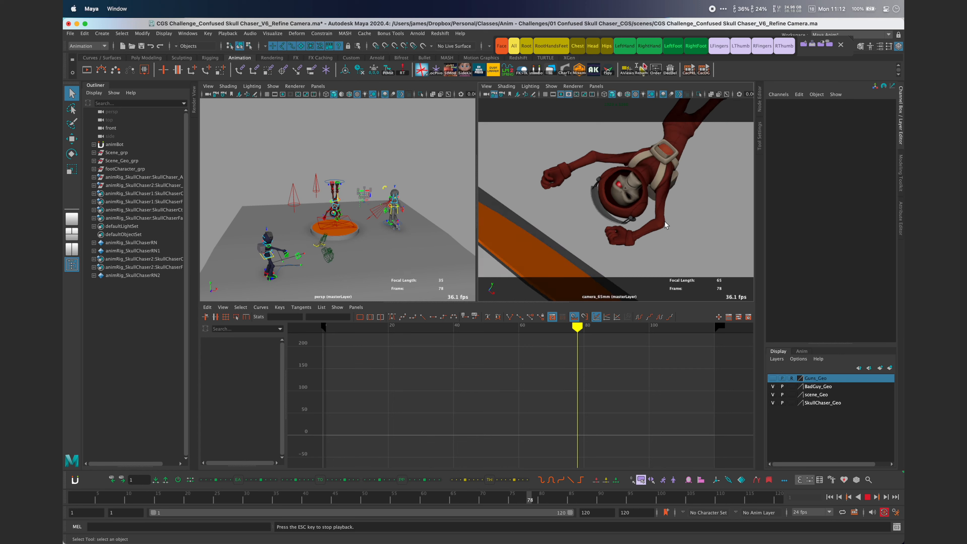
- Reference another copy of animRig_SkullChaser.ma into the scene through the Reference Editor and close the editor
{"action": "left_click", "coordinate": [71, 34]}
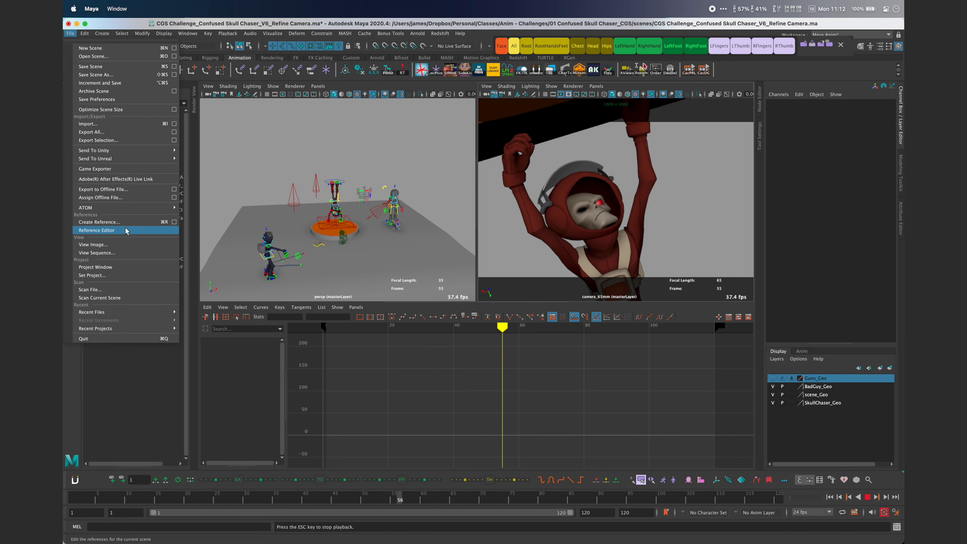
{"action": "left_click", "coordinate": [122, 230]}
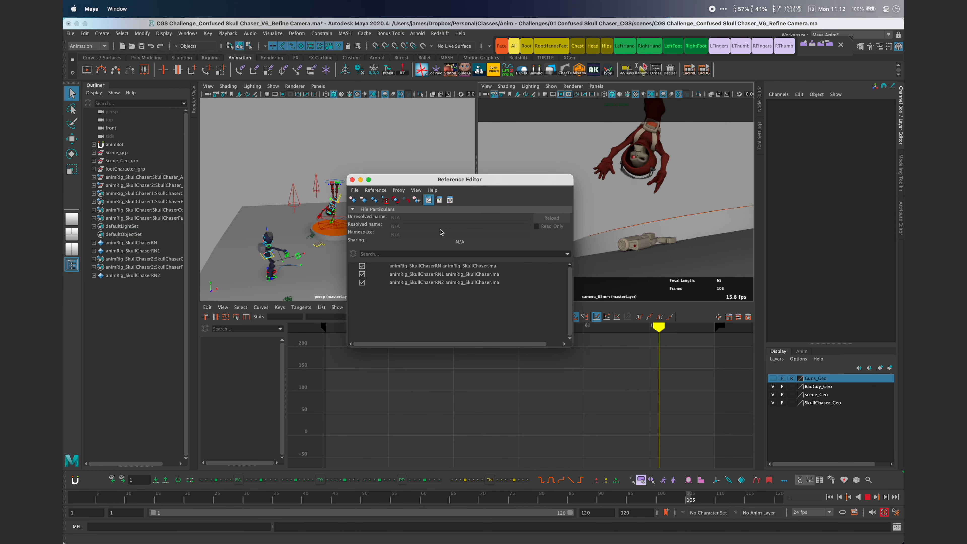
{"action": "left_click", "coordinate": [354, 200]}
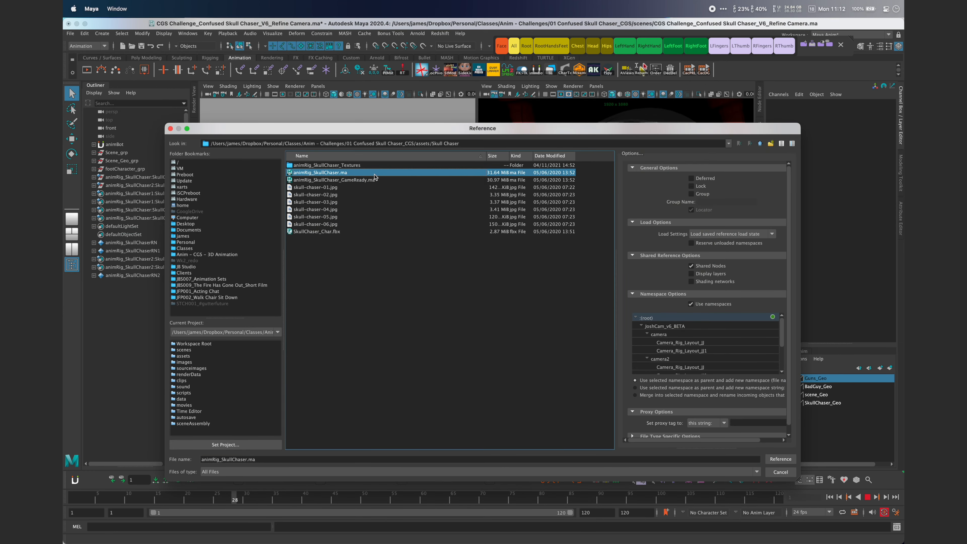
{"action": "left_click", "coordinate": [780, 458]}
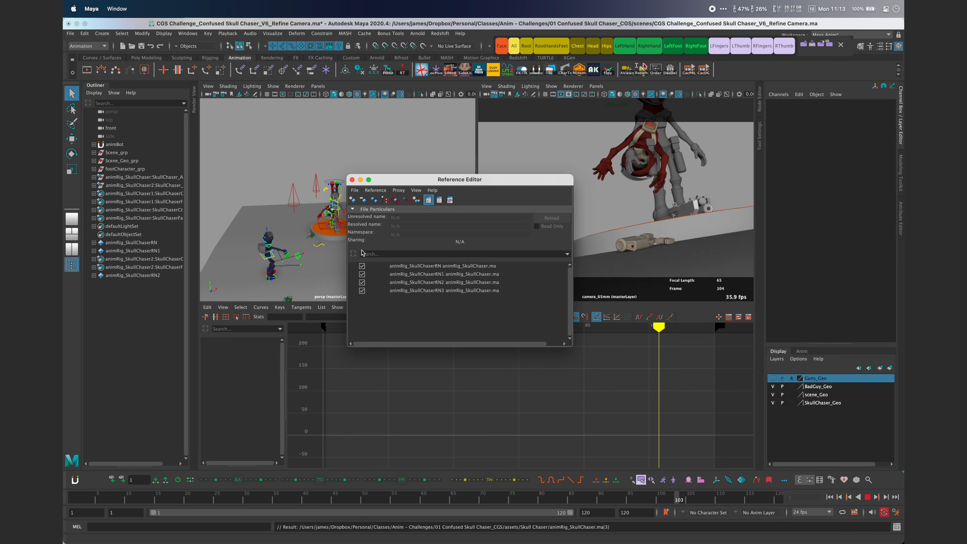
{"action": "left_click", "coordinate": [352, 179]}
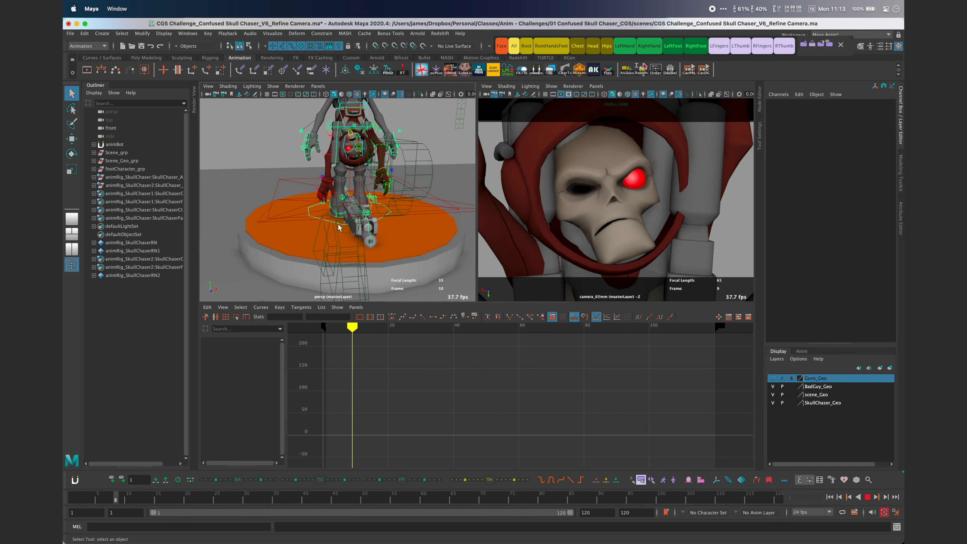
- Select the newly referenced rig's world control on the orange platform with the Move tool and maximize the perspective view
{"action": "left_click", "coordinate": [337, 224]}
{"action": "key", "text": "w"}
{"action": "key", "text": "space"}
{"action": "middle_click_drag", "start_coordinate": [396, 324], "coordinate": [429, 326], "text": "alt"}
{"action": "right_click_drag", "start_coordinate": [429, 326], "coordinate": [392, 326], "text": "alt"}
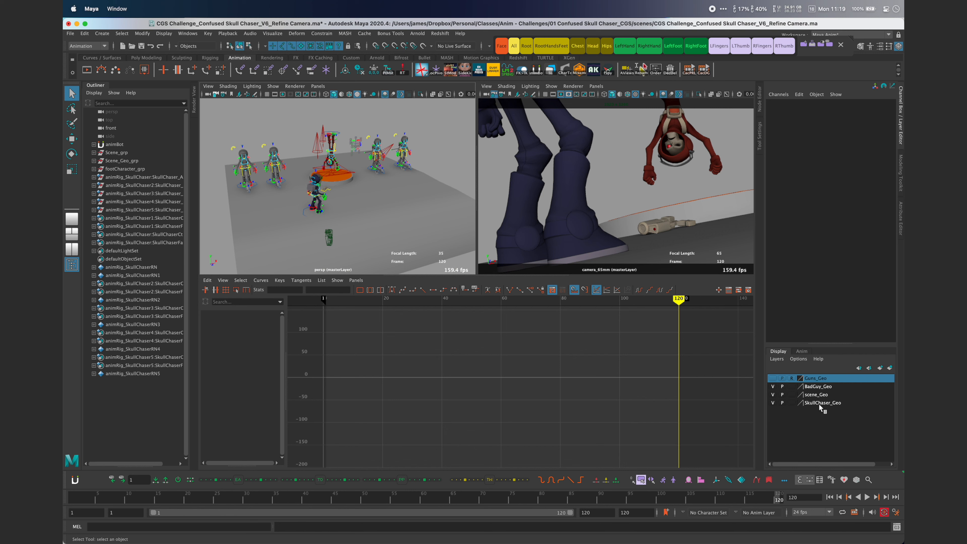
- Set the scene_Geo display layer to reference mode and select the whole SkullChaser3 rig in the perspective view
{"action": "left_click", "coordinate": [792, 395]}
{"action": "scroll", "coordinate": [290, 190], "scroll_direction": "up", "scroll_amount": 6}
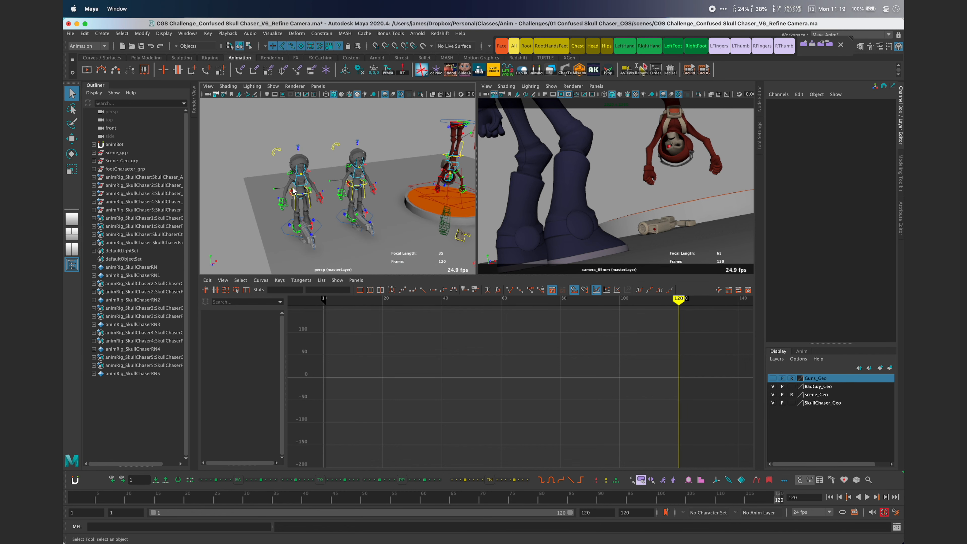
{"action": "left_click_drag", "start_coordinate": [291, 189], "coordinate": [317, 190], "text": "alt"}
{"action": "left_click_drag", "start_coordinate": [344, 258], "coordinate": [346, 257]}
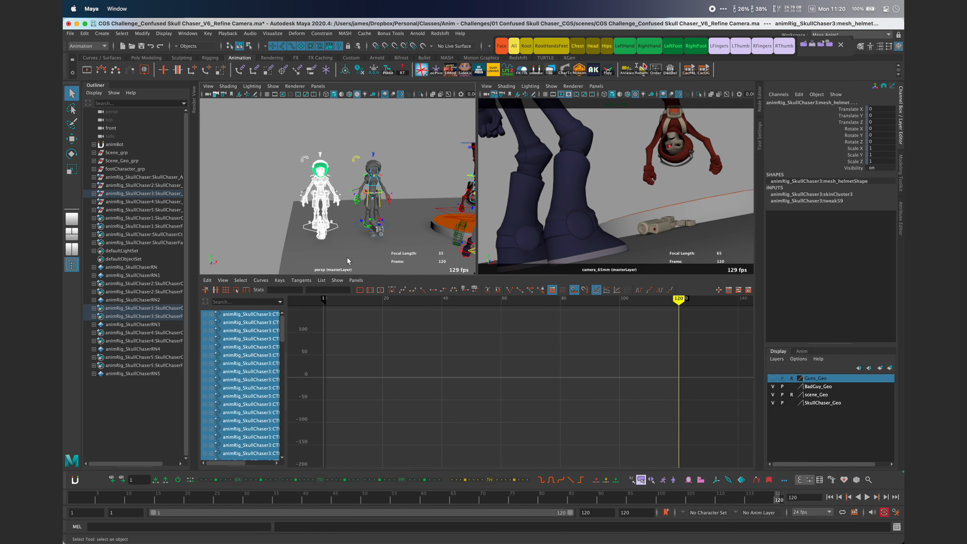
- Key the SkullChaser3 rig at frame 1 and apply the copied animation to it with Paste Replace
{"action": "key", "text": "alt+shift+v"}
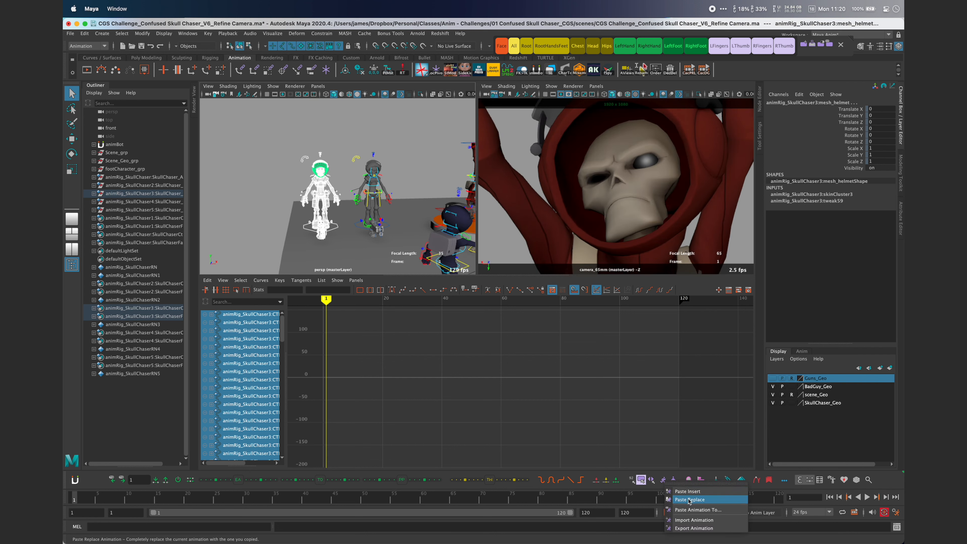
{"action": "key", "text": "s"}
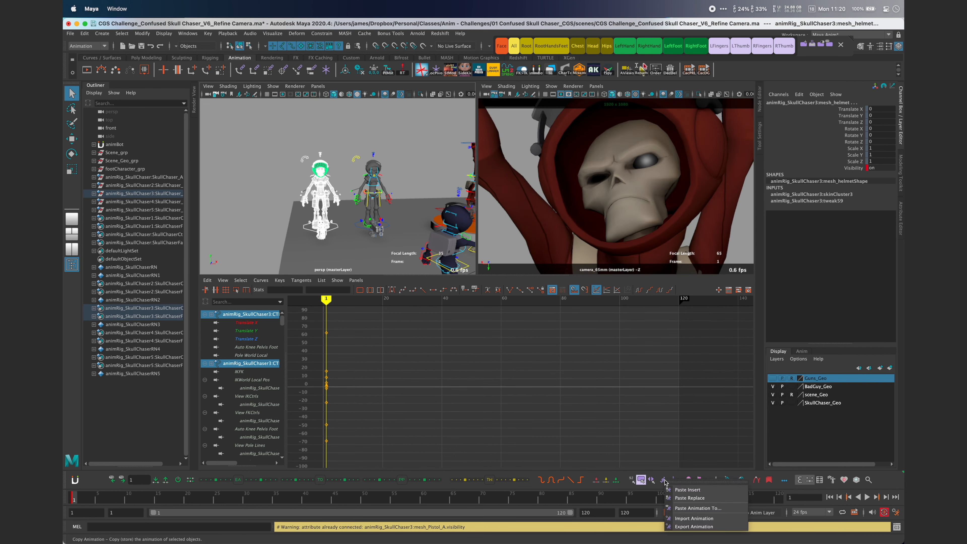
{"action": "left_click", "coordinate": [686, 499]}
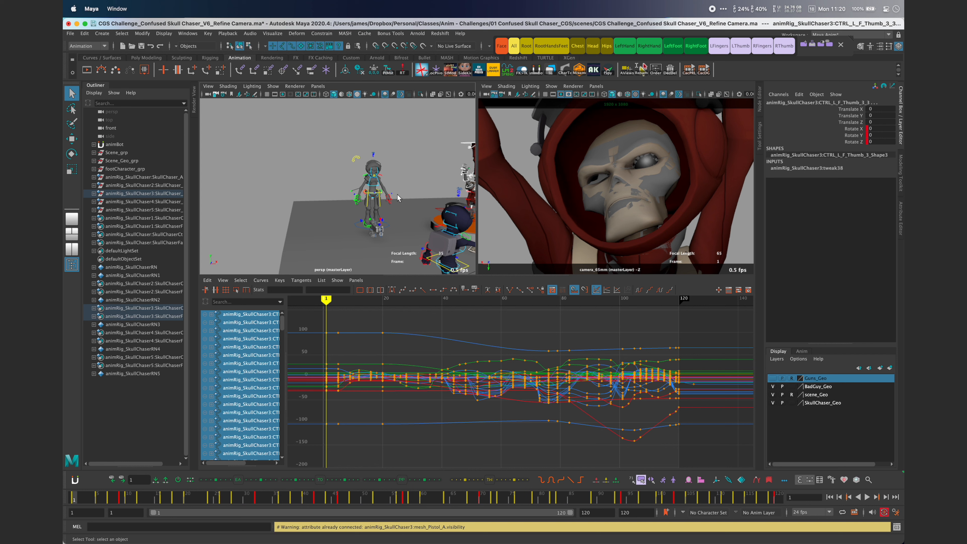
- Move the SkullChaser3 rig's world control sideways off the orange platform and scrub through the animation
{"action": "middle_click_drag", "start_coordinate": [397, 197], "coordinate": [318, 176], "text": "alt"}
{"action": "left_click_drag", "start_coordinate": [318, 175], "coordinate": [365, 201], "text": "alt"}
{"action": "middle_click_drag", "start_coordinate": [411, 126], "coordinate": [396, 190], "text": "alt"}
{"action": "right_click_drag", "start_coordinate": [403, 186], "coordinate": [501, 172], "text": "alt"}
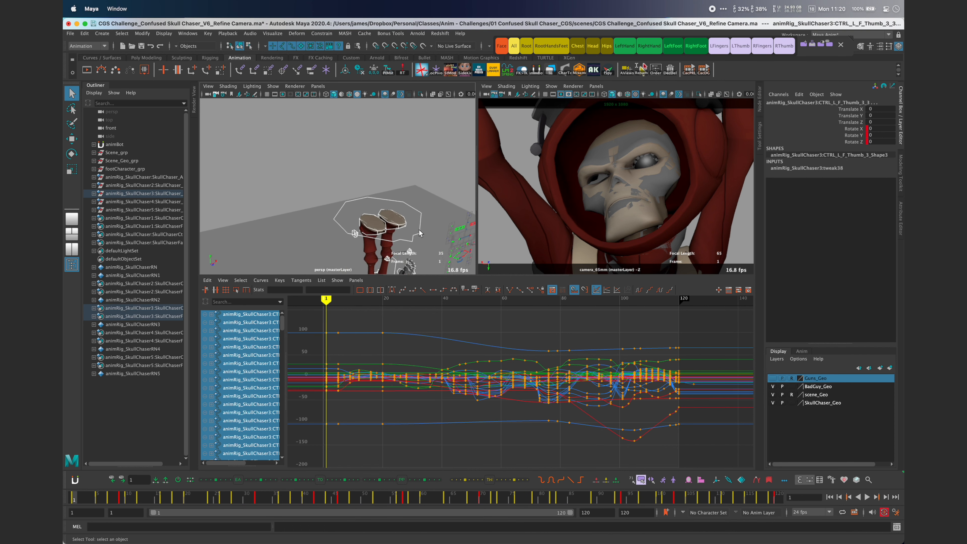
{"action": "left_click", "coordinate": [419, 233]}
{"action": "right_click_drag", "start_coordinate": [447, 231], "coordinate": [343, 224], "text": "alt"}
{"action": "key", "text": "w"}
{"action": "middle_click_drag", "start_coordinate": [343, 225], "coordinate": [289, 159], "text": "alt"}
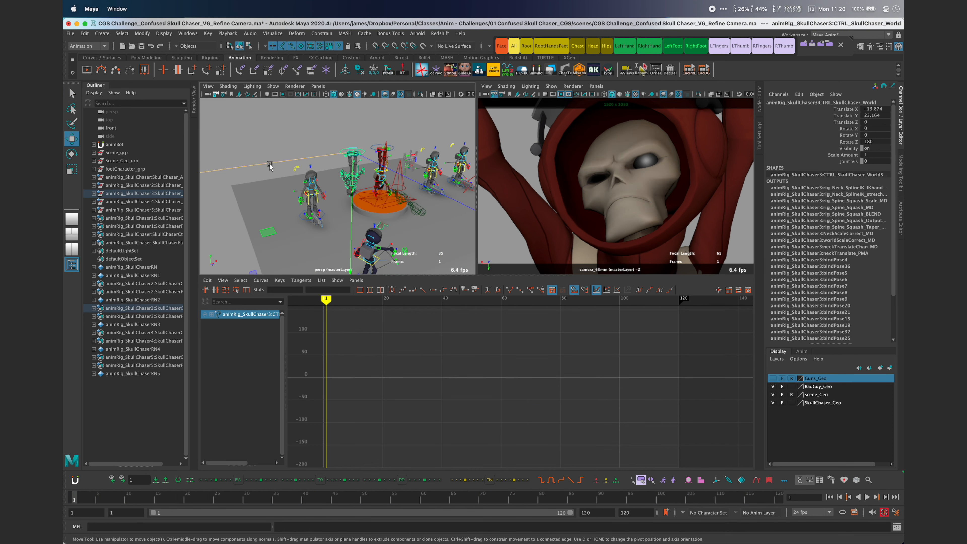
{"action": "left_click_drag", "start_coordinate": [181, 196], "coordinate": [161, 198]}
{"action": "key", "text": "k"}
{"action": "left_click_drag", "start_coordinate": [313, 206], "coordinate": [434, 212]}
- Select the whole SkullChaser4 rig, return to frame 1, and apply the copied animation to it with Paste Replace
{"action": "right_click_drag", "start_coordinate": [327, 213], "coordinate": [385, 213], "text": "alt"}
{"action": "middle_click_drag", "start_coordinate": [320, 224], "coordinate": [392, 199], "text": "alt"}
{"action": "right_click_drag", "start_coordinate": [377, 197], "coordinate": [343, 196], "text": "alt"}
{"action": "left_click_drag", "start_coordinate": [343, 196], "coordinate": [321, 187], "text": "alt"}
{"action": "key", "text": "q"}
{"action": "left_click_drag", "start_coordinate": [329, 142], "coordinate": [378, 240]}
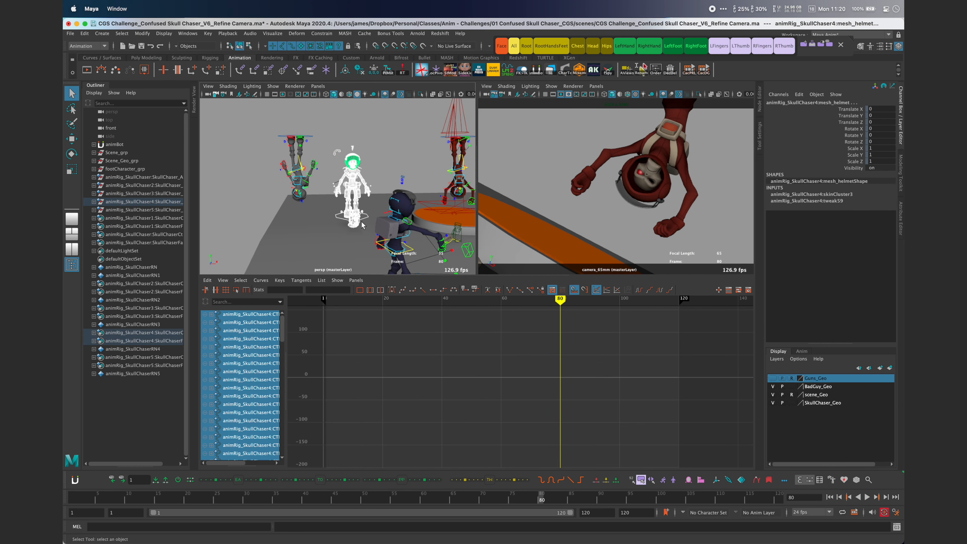
{"action": "left_click_drag", "start_coordinate": [98, 498], "coordinate": [75, 501]}
{"action": "left_click", "coordinate": [513, 46]}
{"action": "left_click", "coordinate": [663, 480]}
{"action": "left_click", "coordinate": [686, 499]}
- Move the SkullChaser4 rig's world control sideways off the platform to Translate X -28.203 and play the animation briefly
{"action": "left_click_drag", "start_coordinate": [385, 179], "coordinate": [358, 205], "text": "alt"}
{"action": "right_click_drag", "start_coordinate": [335, 163], "coordinate": [374, 161], "text": "alt"}
{"action": "left_click", "coordinate": [374, 148]}
{"action": "key", "text": "w"}
{"action": "middle_click_drag", "start_coordinate": [384, 160], "coordinate": [316, 180]}
{"action": "right_click_drag", "start_coordinate": [365, 179], "coordinate": [335, 179], "text": "alt"}
{"action": "key", "text": "ctrl+z"}
{"action": "key", "text": "q"}
{"action": "left_click", "coordinate": [406, 160]}
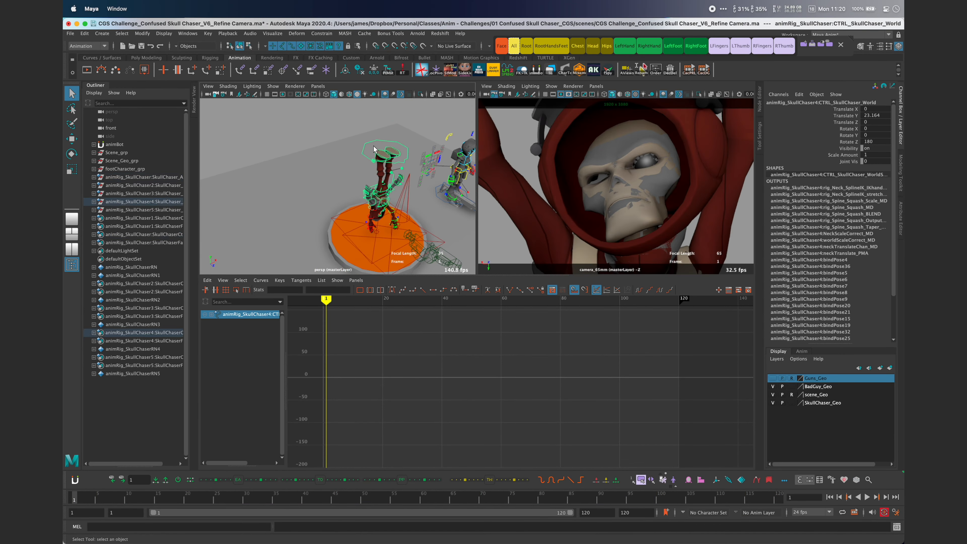
{"action": "key", "text": "w"}
{"action": "middle_click_drag", "start_coordinate": [464, 179], "coordinate": [408, 200]}
{"action": "left_click_drag", "start_coordinate": [407, 201], "coordinate": [362, 189], "text": "alt"}
{"action": "key", "text": "alt+v"}
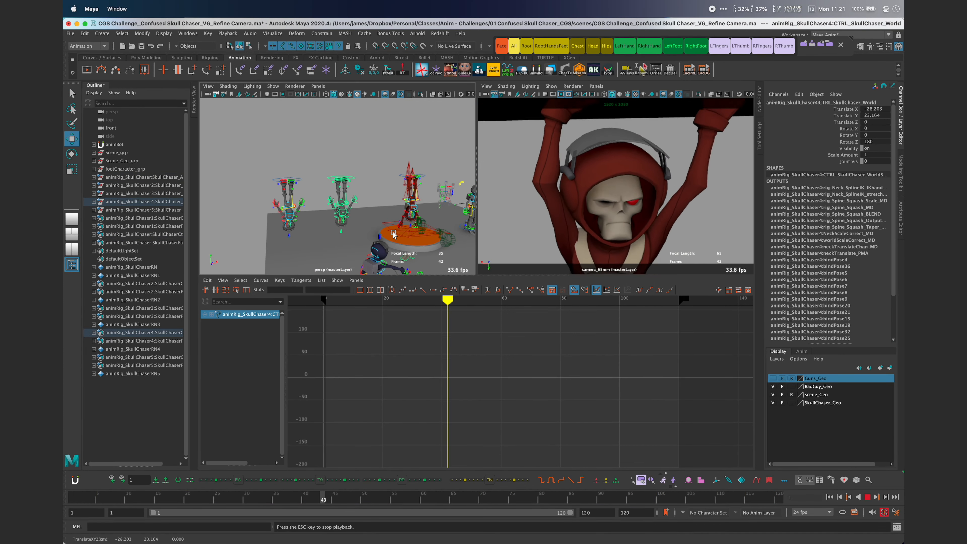
{"action": "key", "text": "alt+v"}
- Select the whole SkullChaser2 rig, key it at frame 1, and paste the copied animation onto it
{"action": "right_click_drag", "start_coordinate": [383, 218], "coordinate": [356, 217], "text": "alt"}
{"action": "middle_click_drag", "start_coordinate": [396, 219], "coordinate": [285, 214], "text": "alt"}
{"action": "right_click_drag", "start_coordinate": [335, 198], "coordinate": [392, 198], "text": "alt"}
{"action": "key", "text": "q"}
{"action": "middle_click_drag", "start_coordinate": [381, 213], "coordinate": [358, 196], "text": "alt"}
{"action": "left_click_drag", "start_coordinate": [316, 134], "coordinate": [386, 263]}
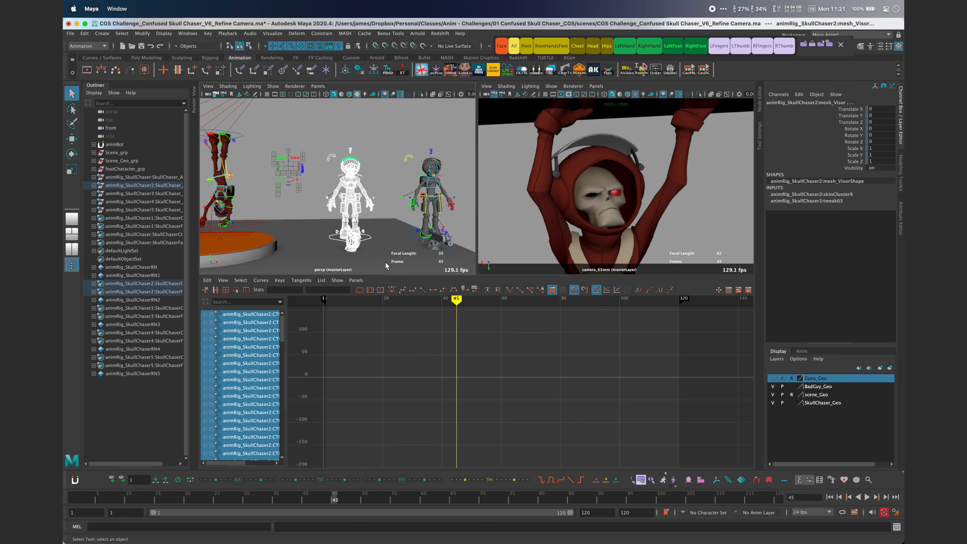
{"action": "key", "text": "alt+shift+v"}
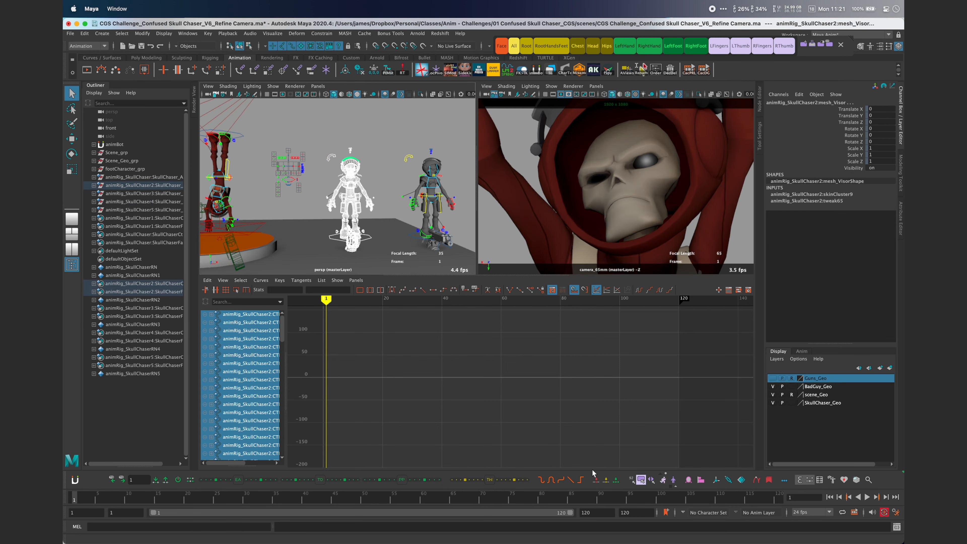
{"action": "key", "text": "s"}
{"action": "right_click", "coordinate": [662, 480]}
{"action": "left_click", "coordinate": [709, 493]}
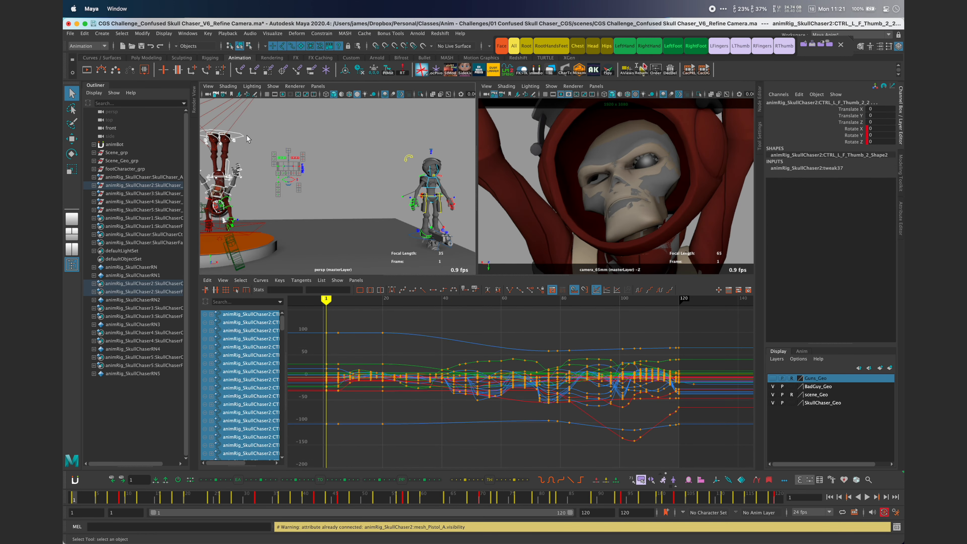
- Move the SkullChaser2 rig's world control sideways off the platform to Translate X 30.251
{"action": "left_click", "coordinate": [245, 144]}
{"action": "key", "text": "w"}
{"action": "middle_click_drag", "start_coordinate": [244, 145], "coordinate": [366, 148]}
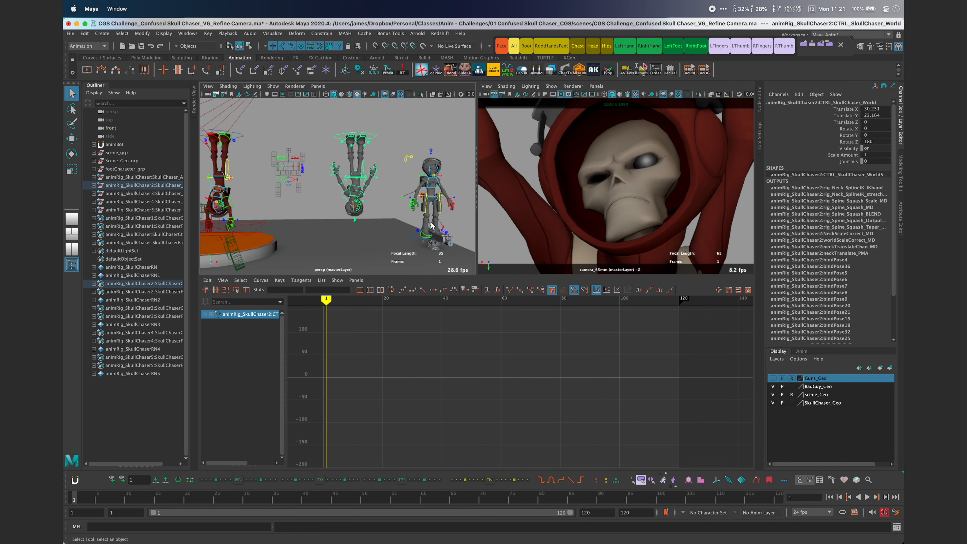
- Select the whole SkullChaser5 rig, key it at frame 1, and apply the copied animation with Paste Replace
{"action": "middle_click_drag", "start_coordinate": [429, 229], "coordinate": [374, 219], "text": "alt"}
{"action": "left_click_drag", "start_coordinate": [411, 134], "coordinate": [369, 235]}
{"action": "left_click", "coordinate": [358, 226], "text": "shift"}
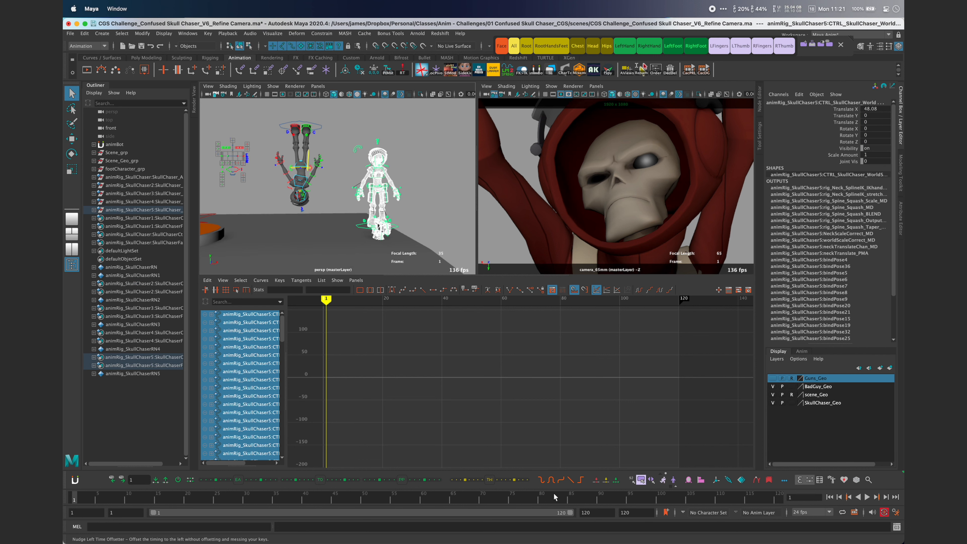
{"action": "key", "text": "s"}
{"action": "right_click", "coordinate": [663, 480]}
{"action": "left_click", "coordinate": [682, 497]}
- Move the SkullChaser5 world control off the platform, and reposition it together with SkullChaser2's world control, bringing SkullChaser2 to Translate X 23.803
{"action": "middle_click_drag", "start_coordinate": [236, 168], "coordinate": [335, 202], "text": "alt"}
{"action": "left_click_drag", "start_coordinate": [294, 253], "coordinate": [338, 185]}
{"action": "left_click", "coordinate": [328, 187]}
{"action": "key", "text": "w"}
{"action": "left_click_drag", "start_coordinate": [260, 188], "coordinate": [363, 189]}
{"action": "key", "text": "q"}
{"action": "left_click", "coordinate": [395, 188], "text": "shift"}
{"action": "key", "text": "w"}
{"action": "scroll", "coordinate": [367, 196], "scroll_direction": "down", "scroll_amount": 5}
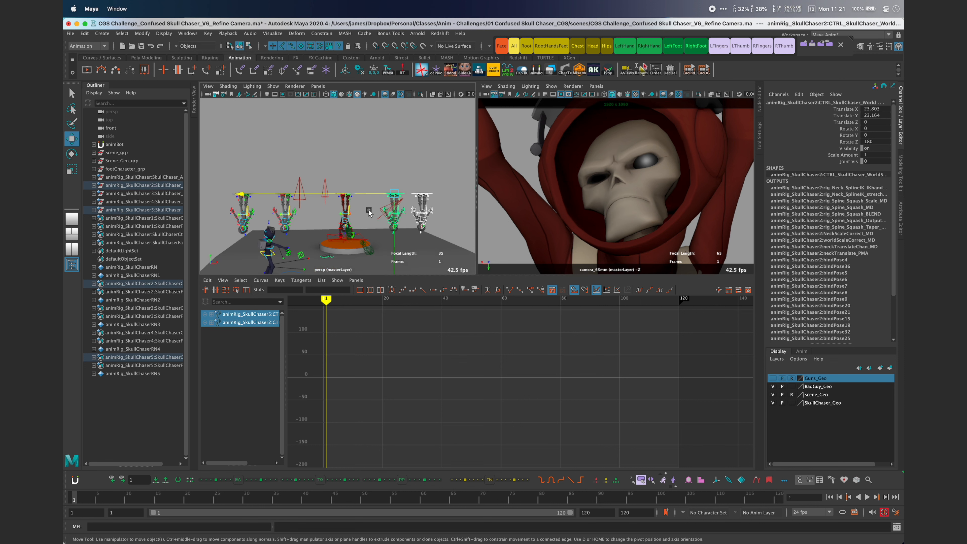
- Clear the selection, frame all the Skull Chaser characters, and play their animation in both viewports
{"action": "left_click", "coordinate": [374, 205]}
{"action": "middle_click_drag", "start_coordinate": [359, 215], "coordinate": [365, 190], "text": "alt"}
{"action": "left_click_drag", "start_coordinate": [364, 190], "coordinate": [365, 209], "text": "alt"}
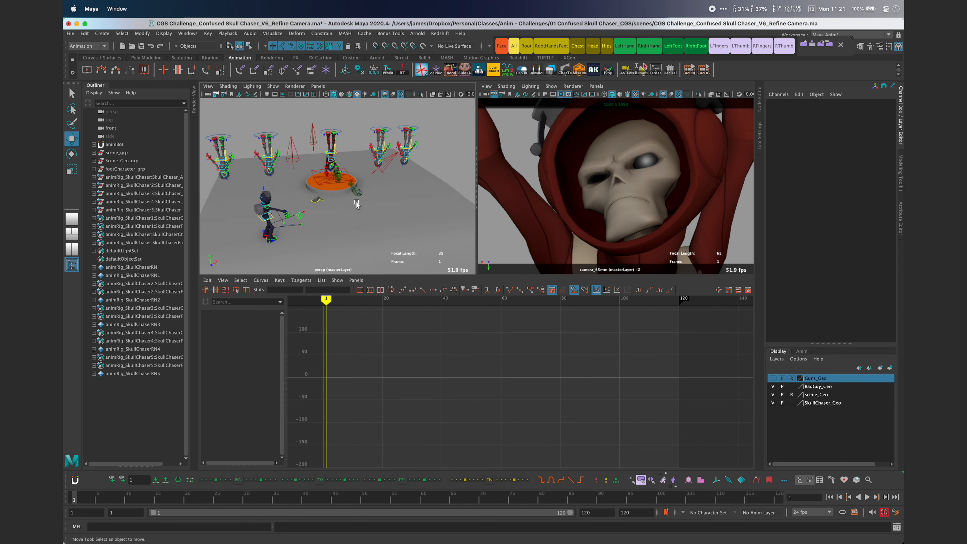
{"action": "middle_click_drag", "start_coordinate": [357, 205], "coordinate": [377, 207], "text": "alt"}
{"action": "key", "text": "alt+v"}
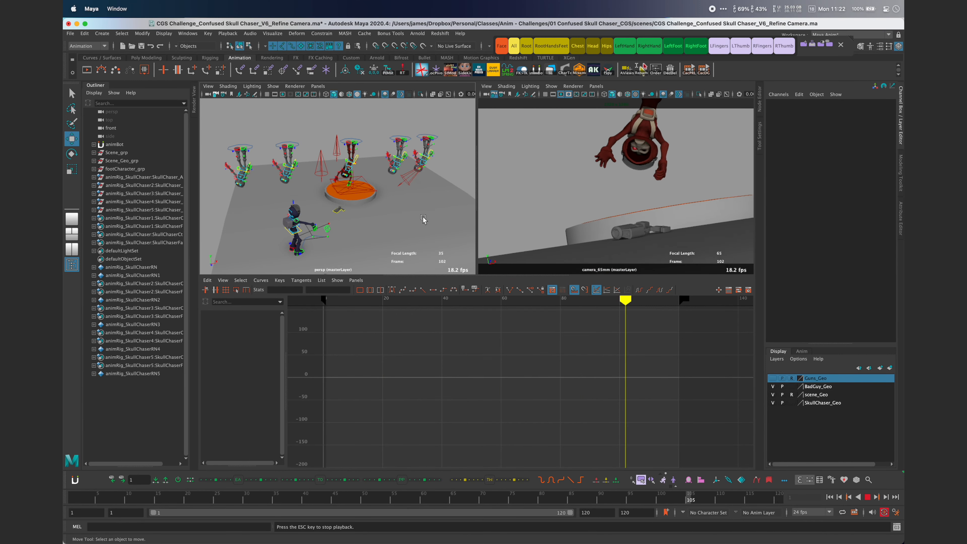
{"action": "key", "text": "Escape"}
- Play the animation in the camera viewport only, with the added rigs' controls selected
{"action": "right_click_drag", "start_coordinate": [313, 193], "coordinate": [409, 243], "text": "alt"}
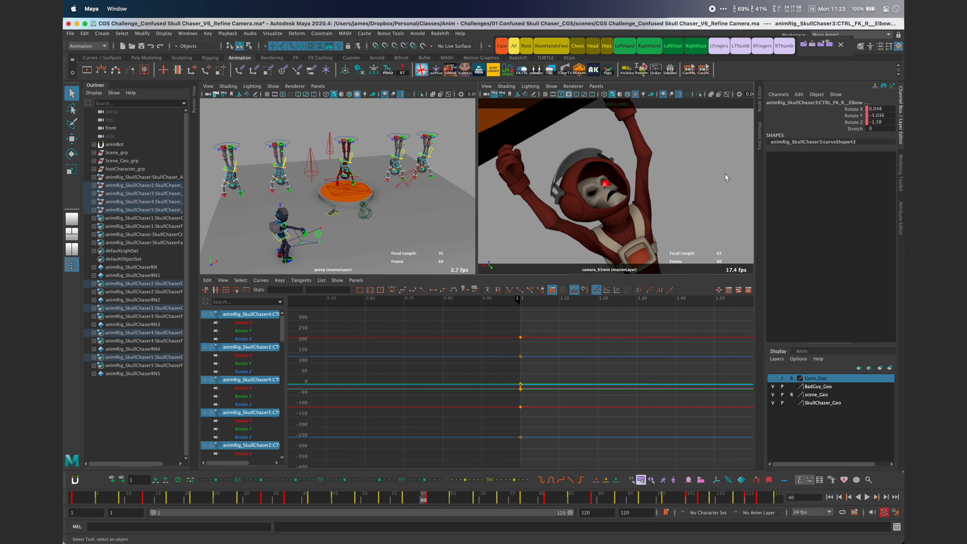
{"action": "key", "text": "alt+v"}
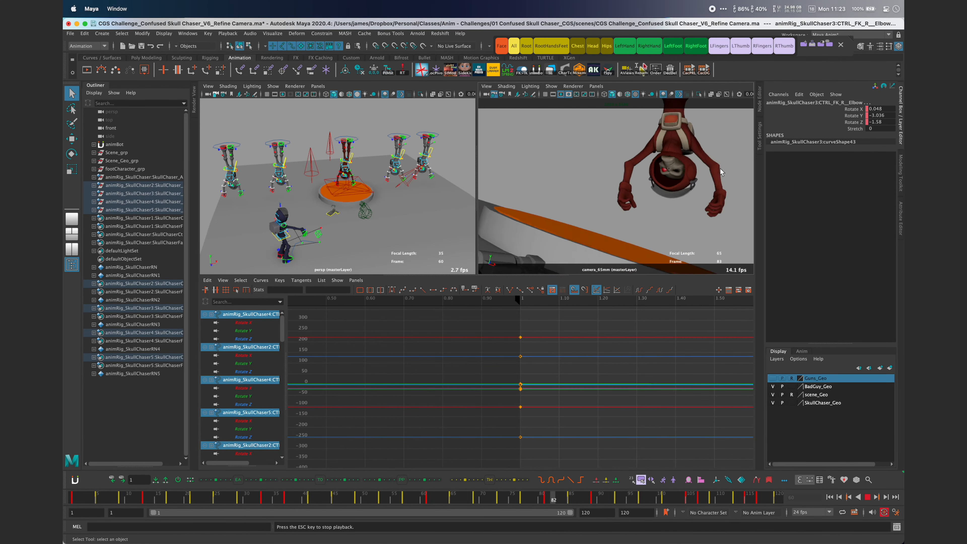
- Switch playback to both viewports, play the animation, stop it, and return to frame 1
{"action": "left_click", "coordinate": [627, 72]}
{"action": "key", "text": "alt+v"}
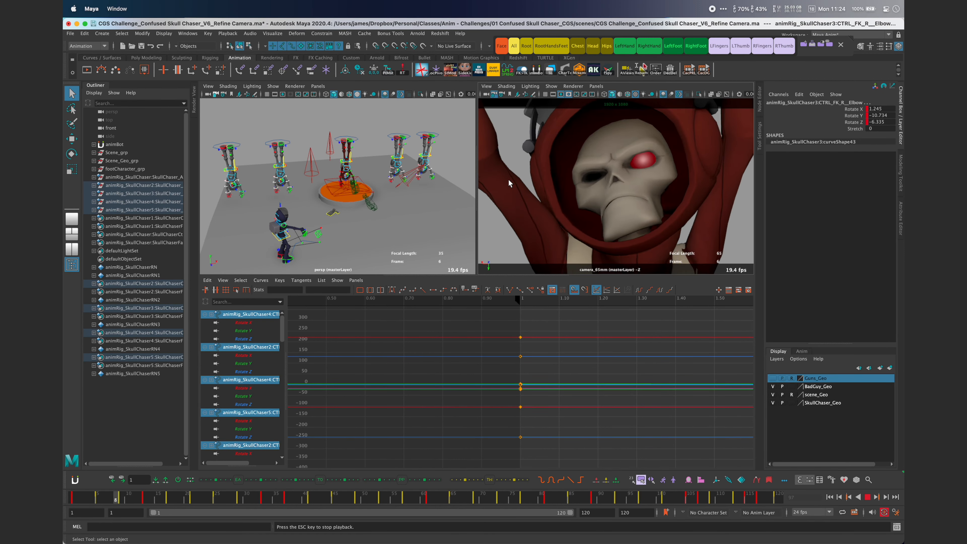
{"action": "key", "text": "Escape"}
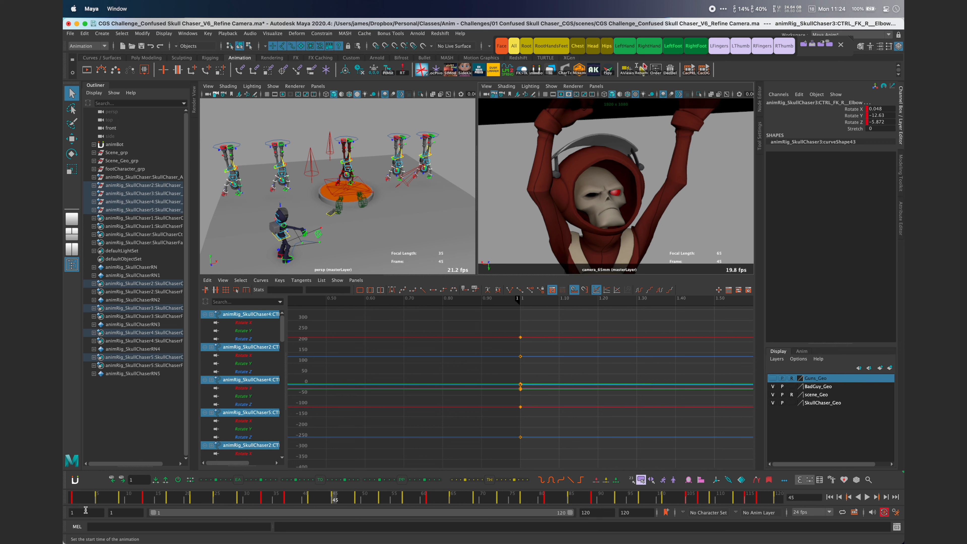
{"action": "left_click", "coordinate": [74, 503]}
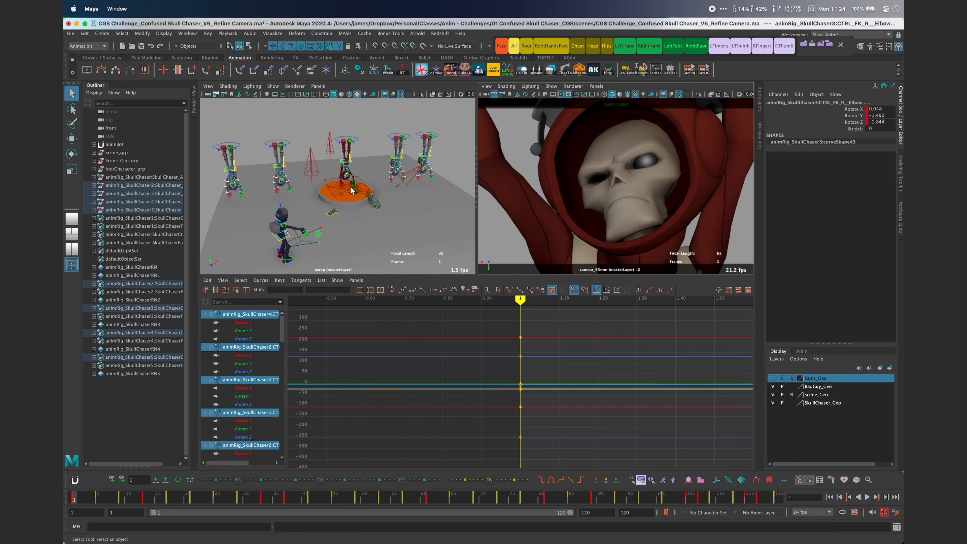
- Play the animation in both viewports with the additional SkullChaser6 and SkullChaser7 rigs in the perspective view
{"action": "left_click", "coordinate": [245, 114]}
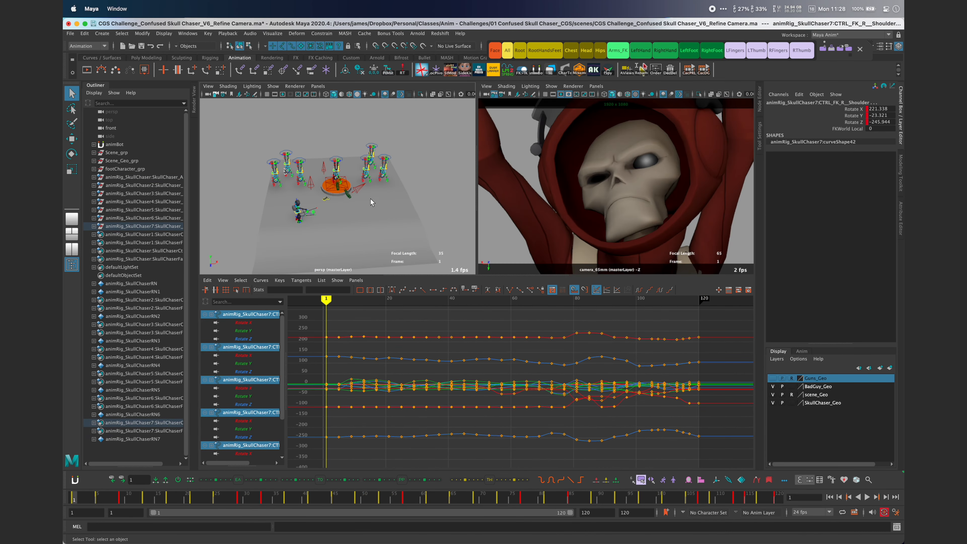
{"action": "scroll", "coordinate": [365, 209], "scroll_direction": "up", "scroll_amount": 3}
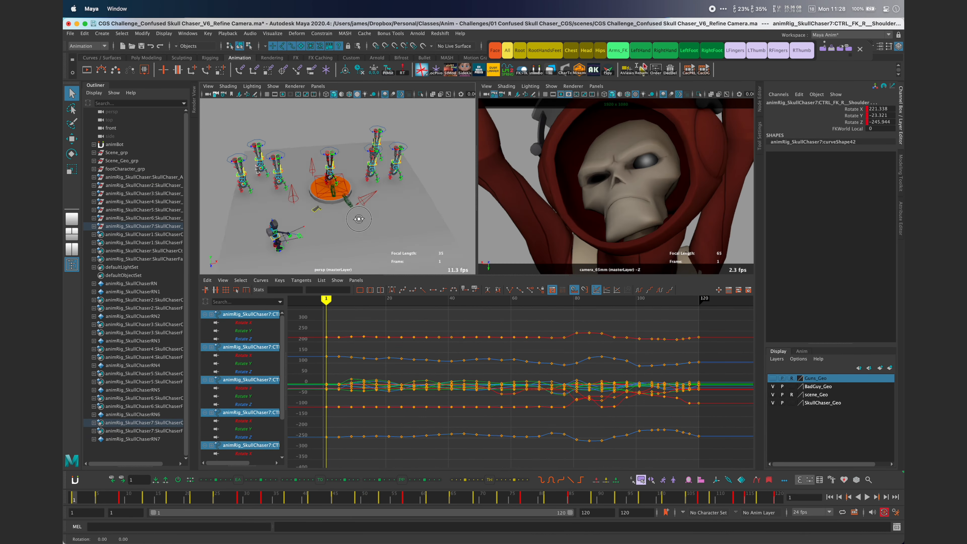
{"action": "key", "text": "alt+v"}
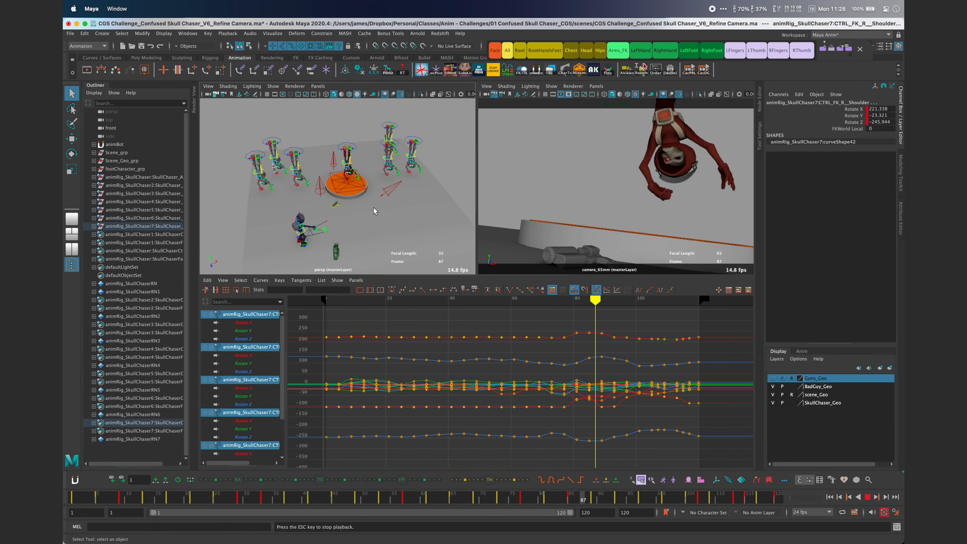
- Save the scene as a Maya ASCII file named CGS Challenge_Confused Skull Chaser_V6_Refine Camera_Test.ma
{"action": "key", "text": "ctrl+shift+s"}
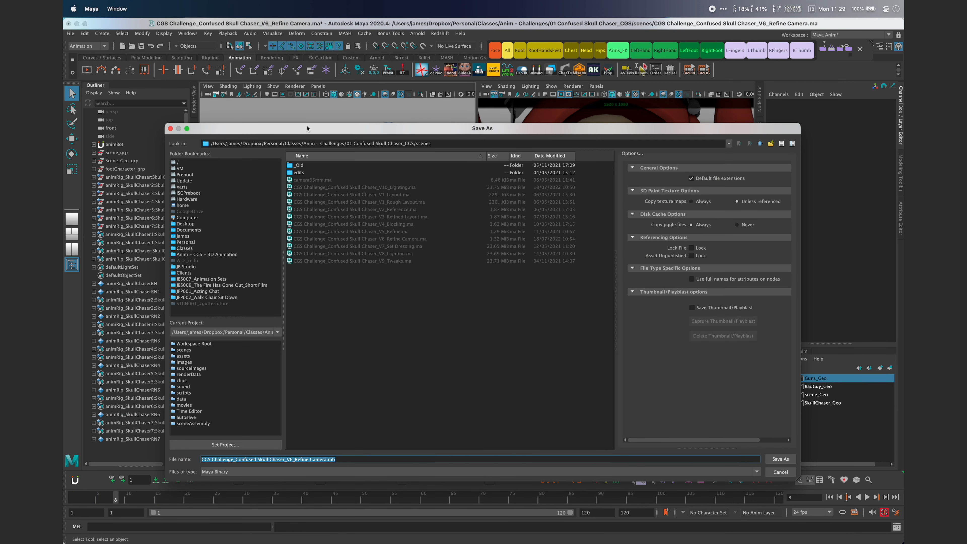
{"action": "left_click", "coordinate": [342, 471]}
{"action": "left_click", "coordinate": [326, 460]}
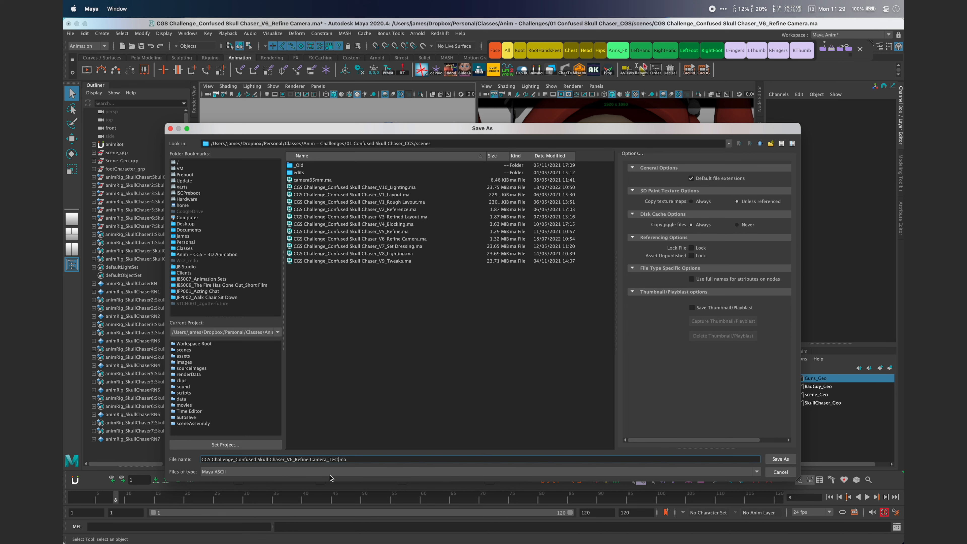
{"action": "left_click", "coordinate": [792, 461]}
- Import the objects of all eight animRig_SkullChaser references into the scene and play the animation
{"action": "left_click", "coordinate": [70, 34]}
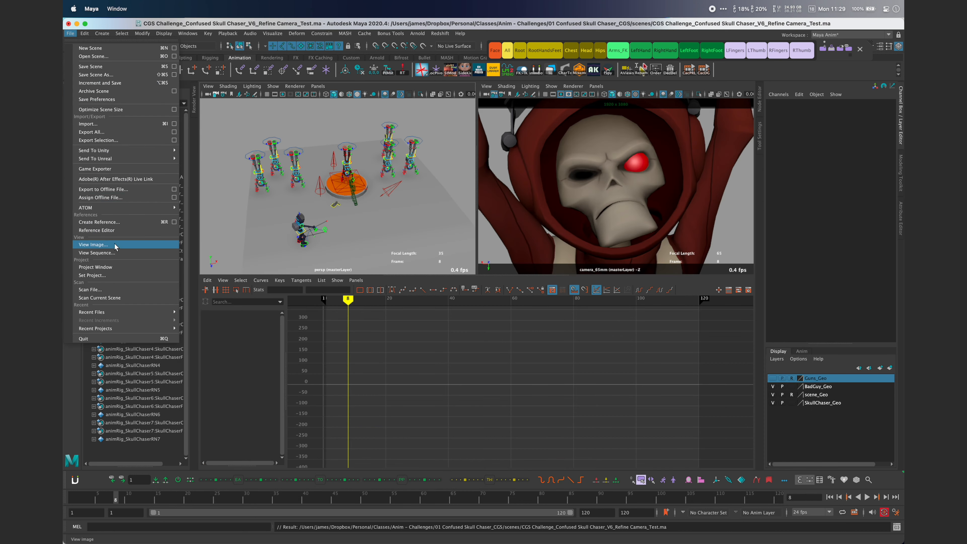
{"action": "left_click", "coordinate": [126, 230]}
{"action": "left_click", "coordinate": [649, 373], "text": "shift"}
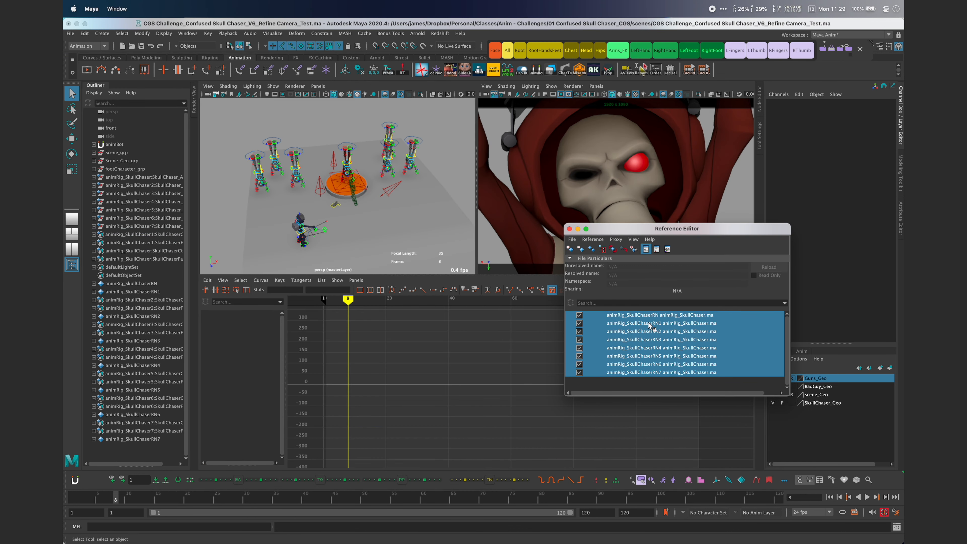
{"action": "mouse_move", "coordinate": [669, 340]}
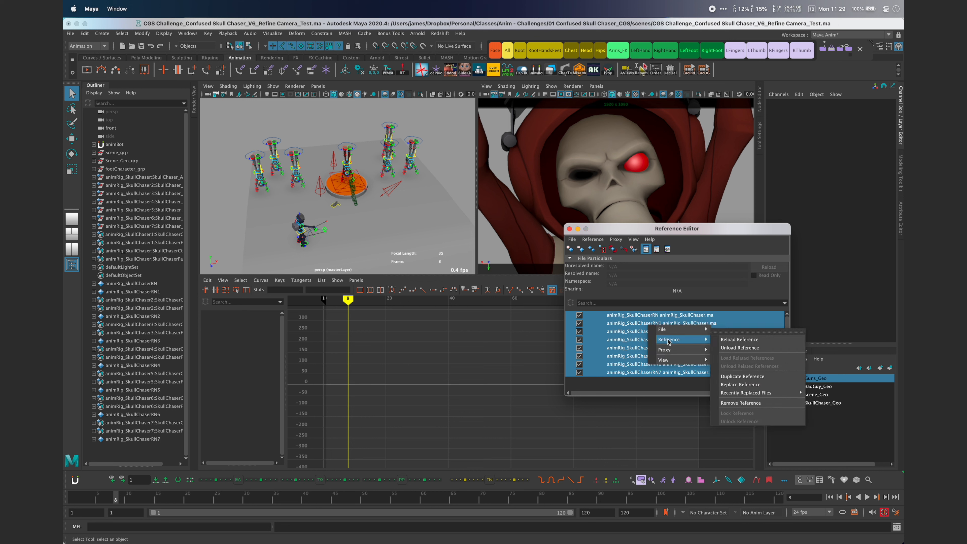
{"action": "left_click", "coordinate": [753, 338]}
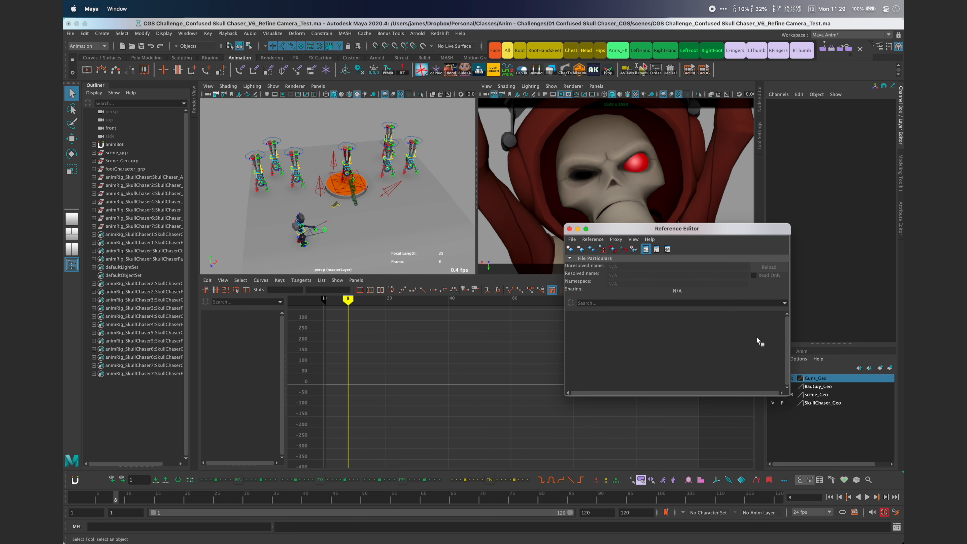
{"action": "left_click", "coordinate": [569, 229]}
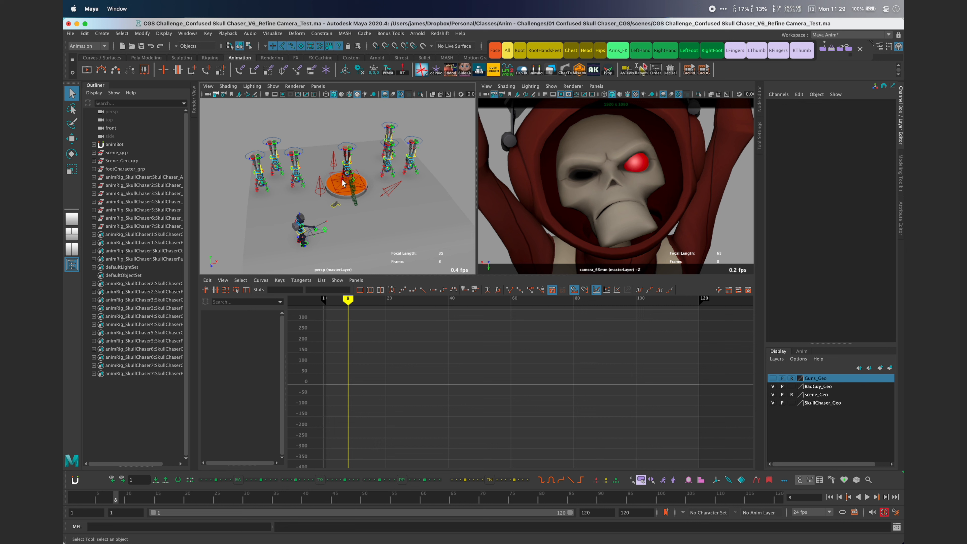
{"action": "key", "text": "alt+v"}
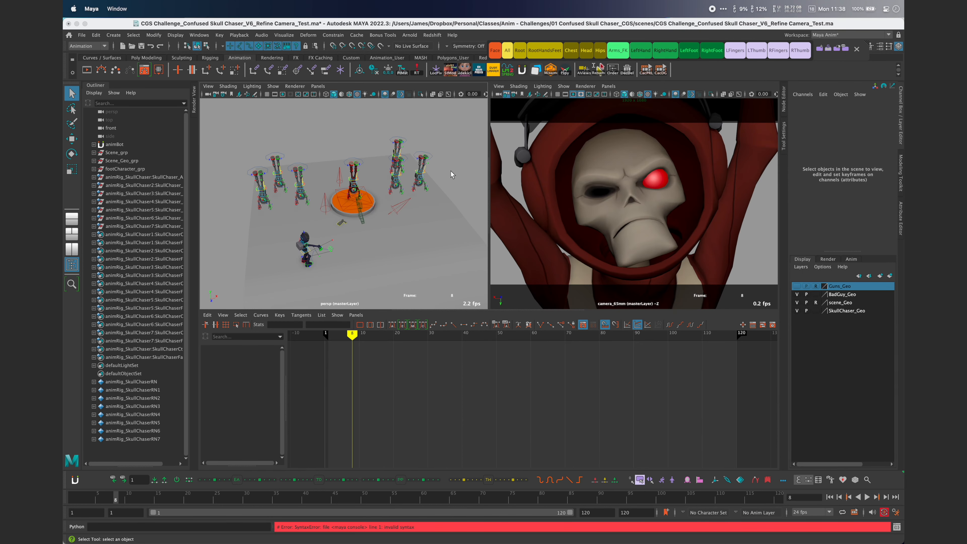
- Switch to Maya 2022.3 with the test scene open and check the program's version information
{"action": "left_click", "coordinate": [450, 171]}
{"action": "left_click", "coordinate": [90, 13]}
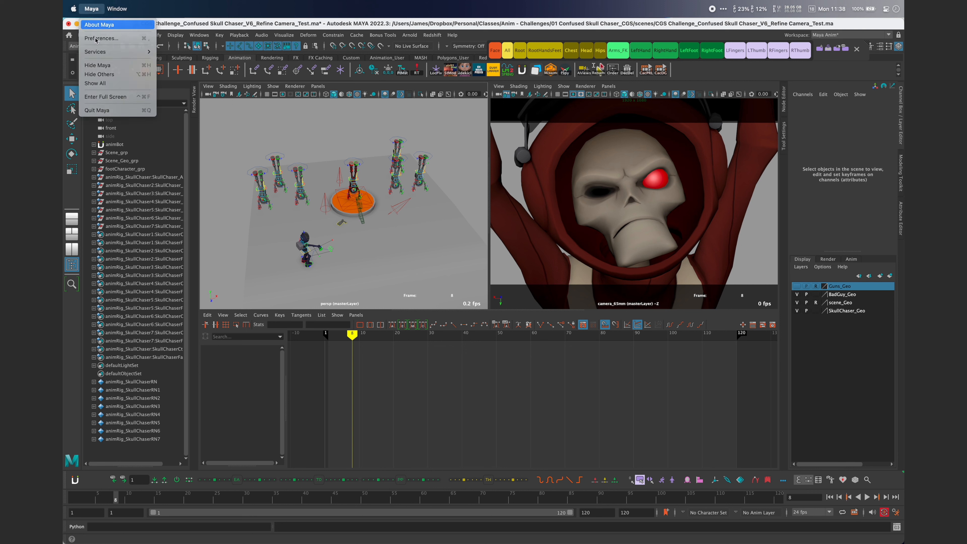
{"action": "left_click", "coordinate": [99, 24]}
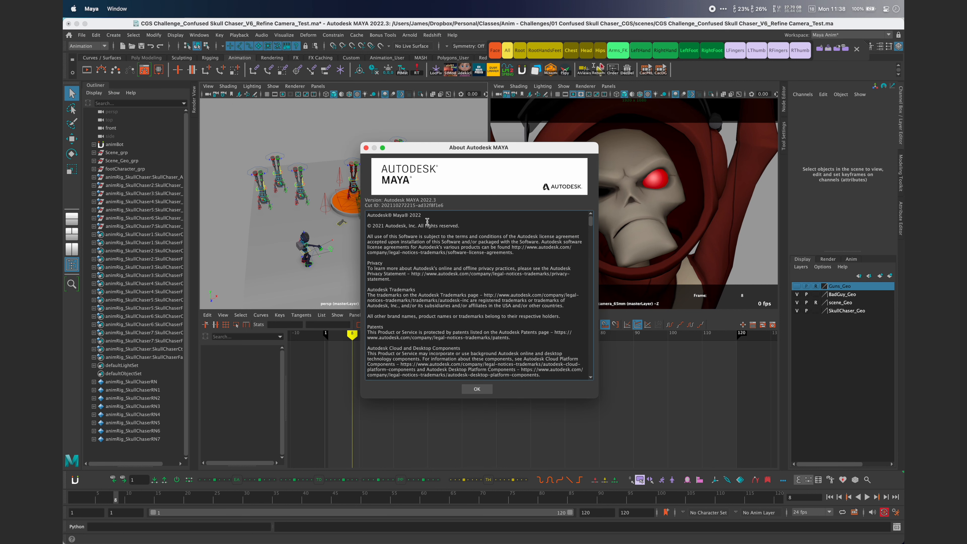
{"action": "left_click", "coordinate": [366, 148]}
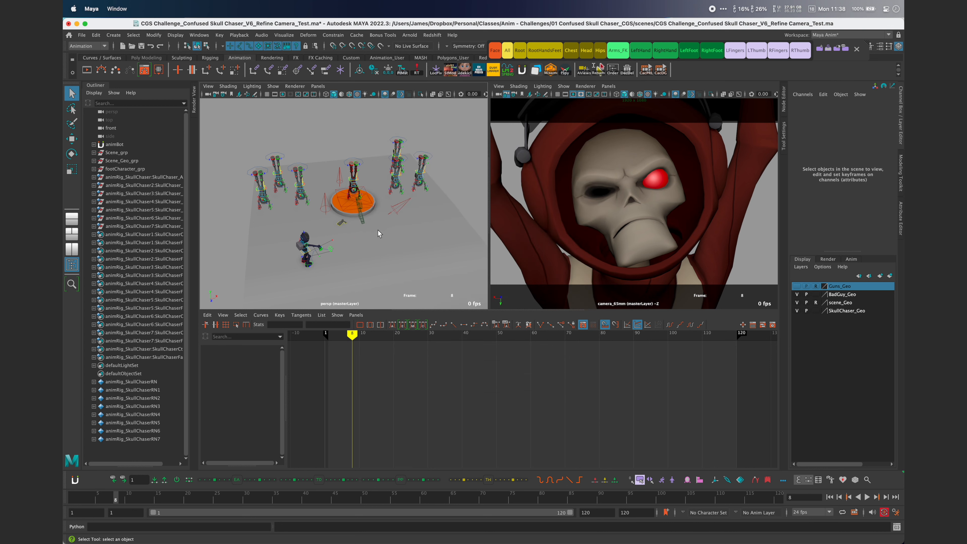
- Play the animation in the perspective viewport only and in both viewports, and stop it
{"action": "left_click_drag", "start_coordinate": [343, 222], "coordinate": [351, 214], "text": "alt"}
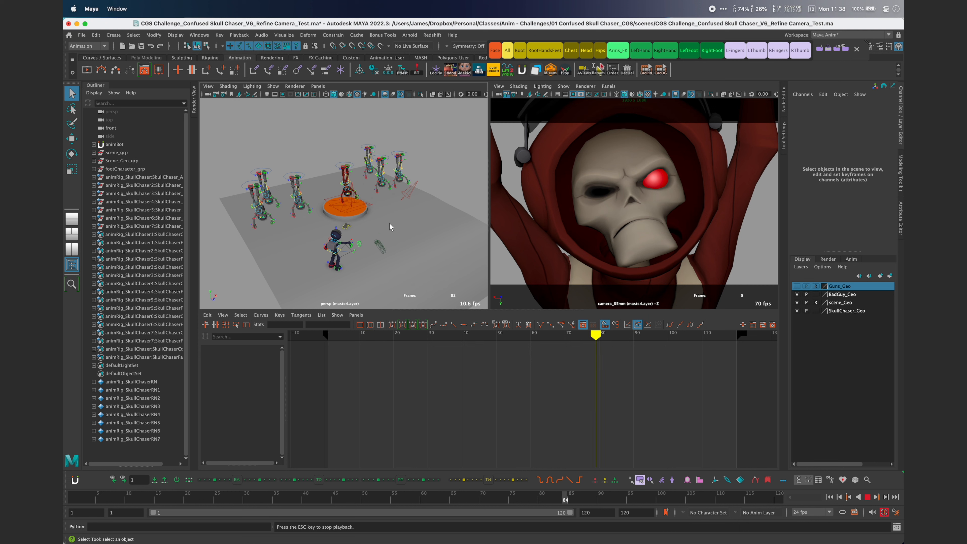
{"action": "key", "text": "Escape"}
{"action": "key", "text": "alt+v"}
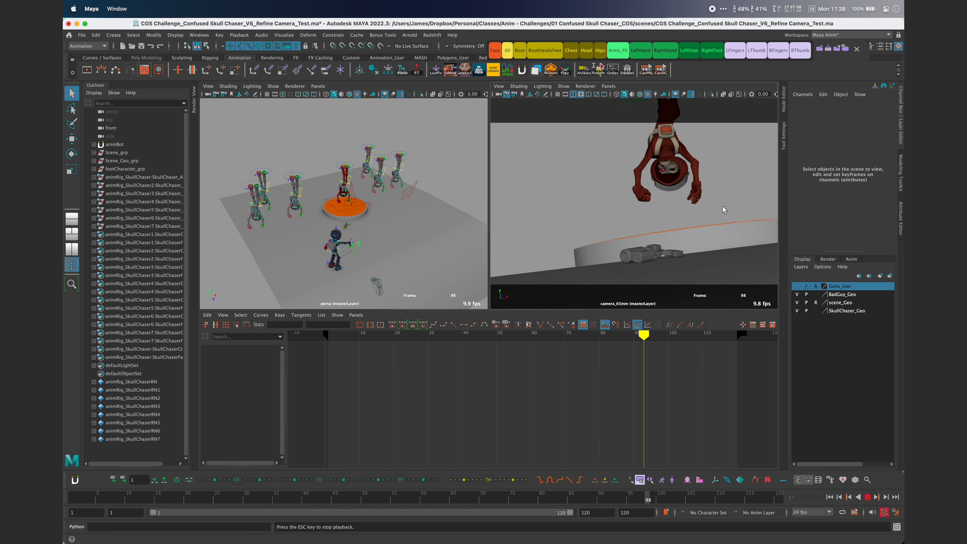
{"action": "key", "text": "Escape"}
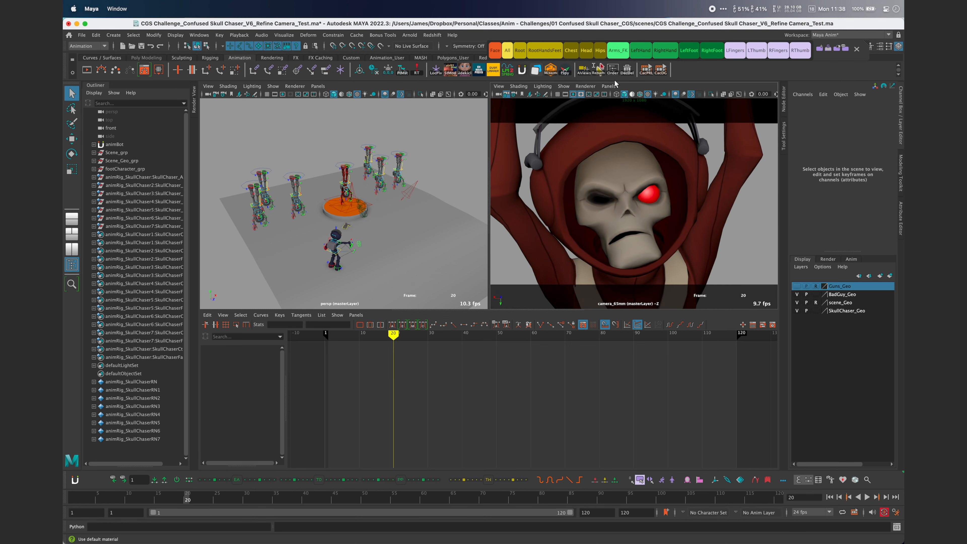
- Play the animation again, inspect the moving rigs from several angles in the perspective viewport, and stop playback
{"action": "key", "text": "alt+v"}
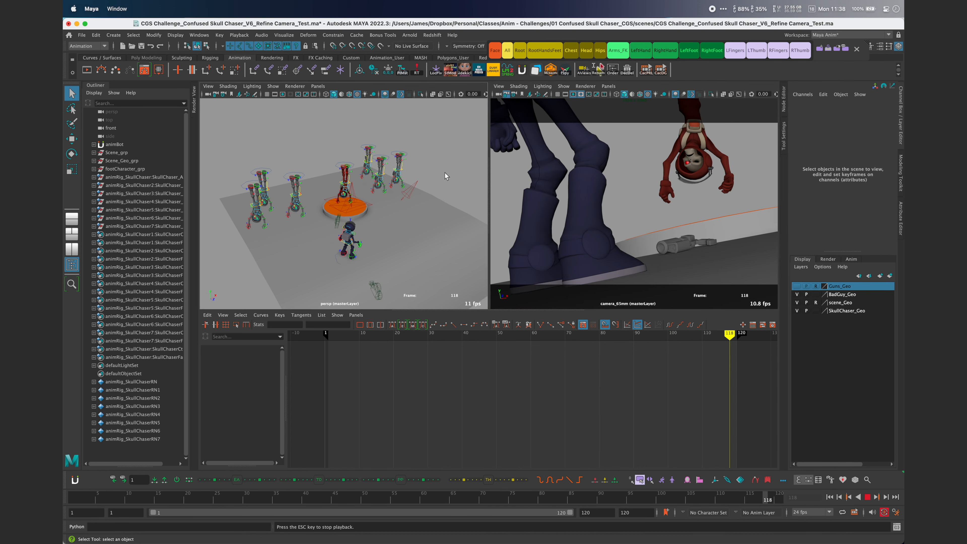
{"action": "right_click_drag", "start_coordinate": [424, 193], "coordinate": [435, 188], "text": "alt"}
{"action": "middle_click_drag", "start_coordinate": [442, 229], "coordinate": [446, 228], "text": "alt"}
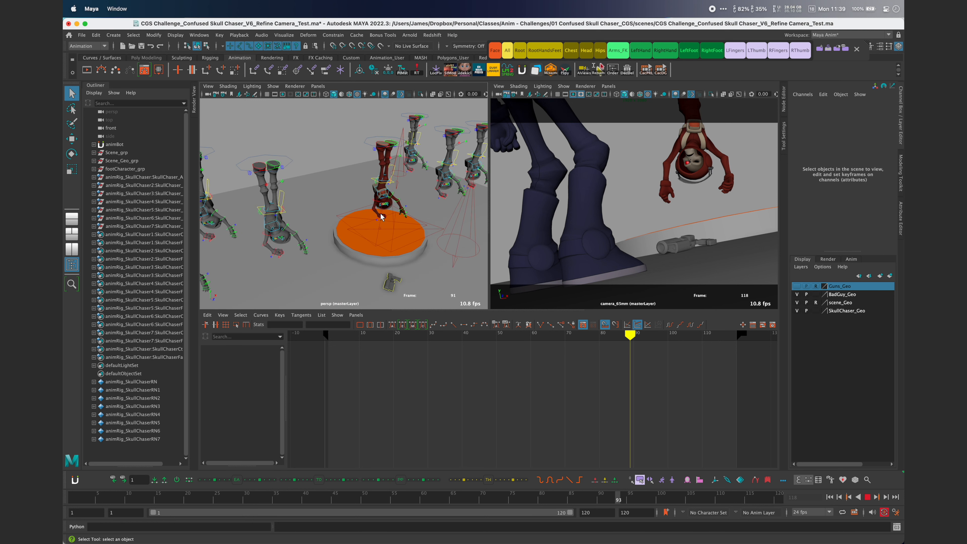
{"action": "left_click_drag", "start_coordinate": [349, 215], "coordinate": [350, 215], "text": "alt"}
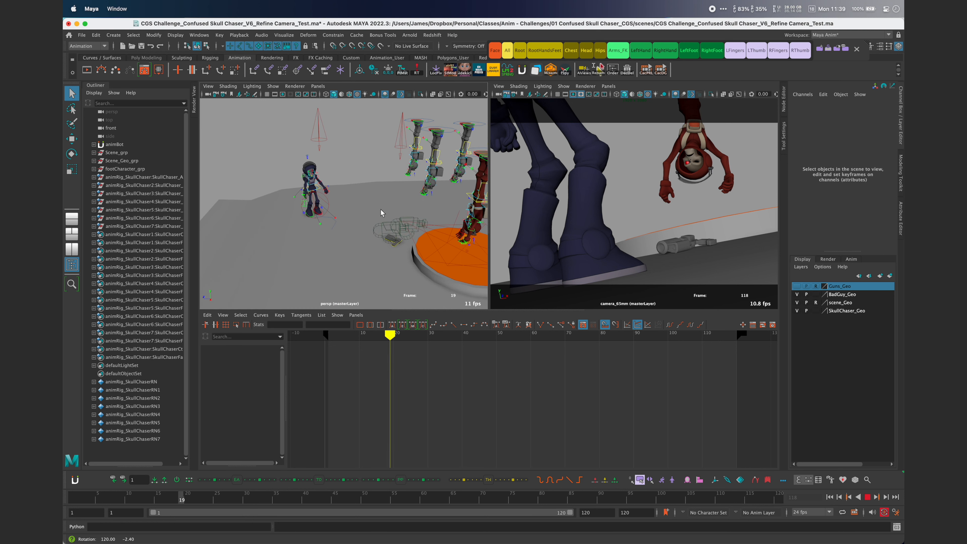
{"action": "middle_click_drag", "start_coordinate": [381, 221], "coordinate": [318, 214], "text": "alt"}
{"action": "left_click_drag", "start_coordinate": [330, 232], "coordinate": [368, 197], "text": "alt"}
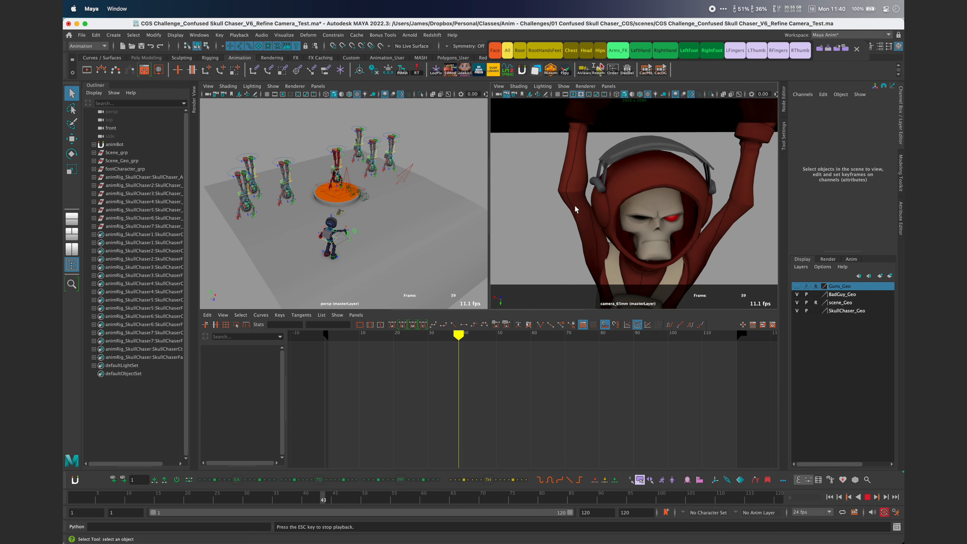
{"action": "key", "text": "Escape"}
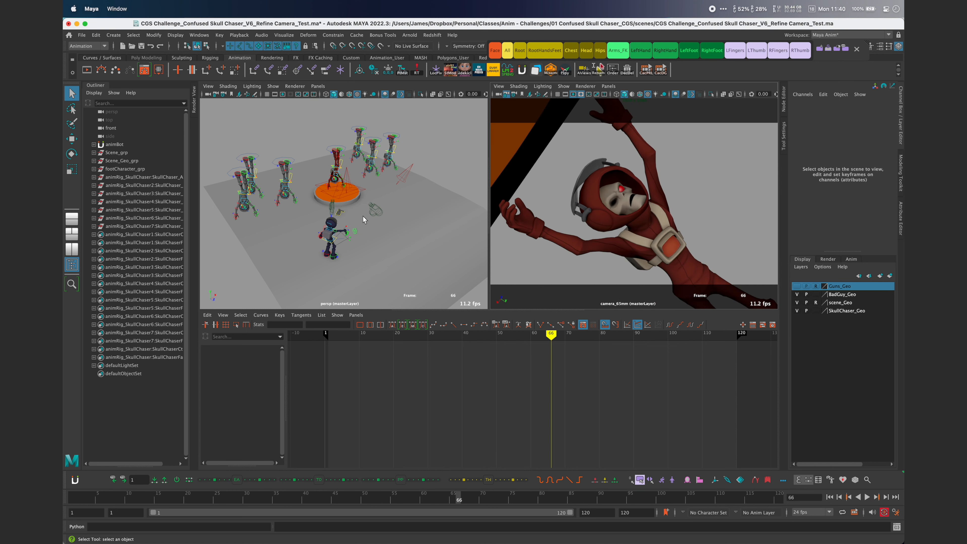
- Try rotating the left arm's FK controls on the Skull Chaser above the orange platform, and undo the rotation
{"action": "right_click_drag", "start_coordinate": [364, 219], "coordinate": [394, 239], "text": "alt"}
{"action": "middle_click_drag", "start_coordinate": [304, 241], "coordinate": [381, 206], "text": "alt"}
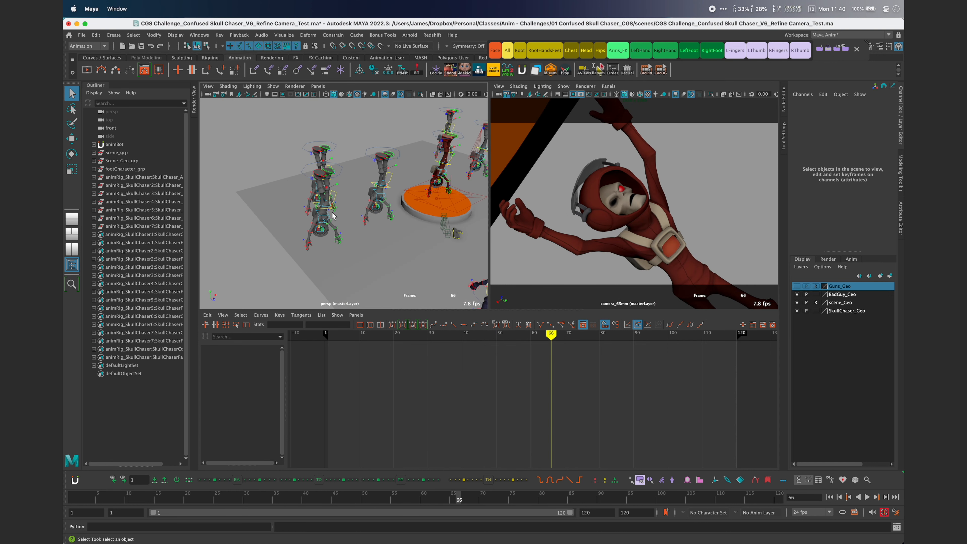
{"action": "right_click_drag", "start_coordinate": [331, 211], "coordinate": [421, 192], "text": "alt"}
{"action": "middle_click_drag", "start_coordinate": [421, 192], "coordinate": [320, 234], "text": "alt"}
{"action": "right_click_drag", "start_coordinate": [320, 233], "coordinate": [428, 172], "text": "alt"}
{"action": "middle_click_drag", "start_coordinate": [428, 171], "coordinate": [410, 207], "text": "alt"}
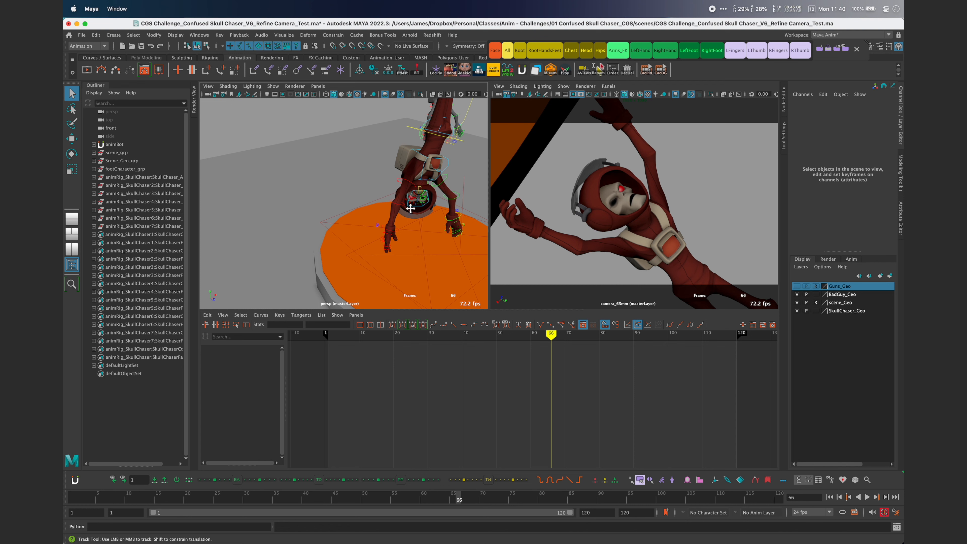
{"action": "right_click_drag", "start_coordinate": [410, 208], "coordinate": [441, 186], "text": "alt"}
{"action": "middle_click_drag", "start_coordinate": [441, 186], "coordinate": [415, 214], "text": "alt"}
{"action": "left_click", "coordinate": [313, 280]}
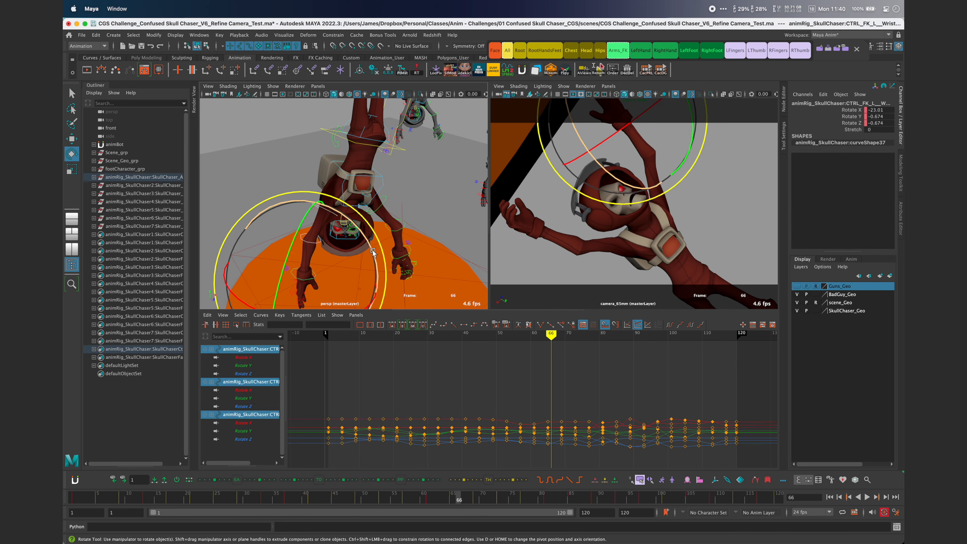
{"action": "left_click_drag", "start_coordinate": [360, 230], "coordinate": [373, 276]}
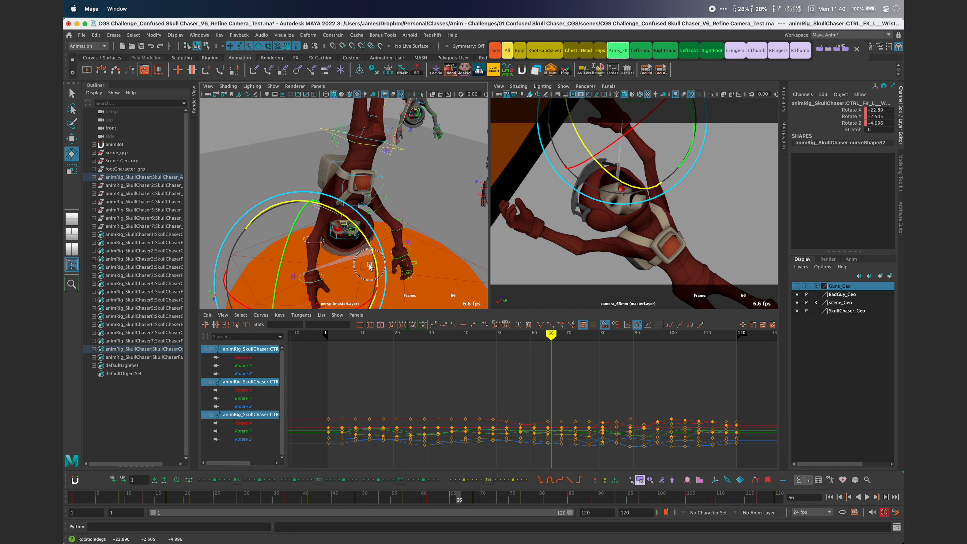
{"action": "key", "text": "ctrl+z"}
{"action": "key", "text": "q"}
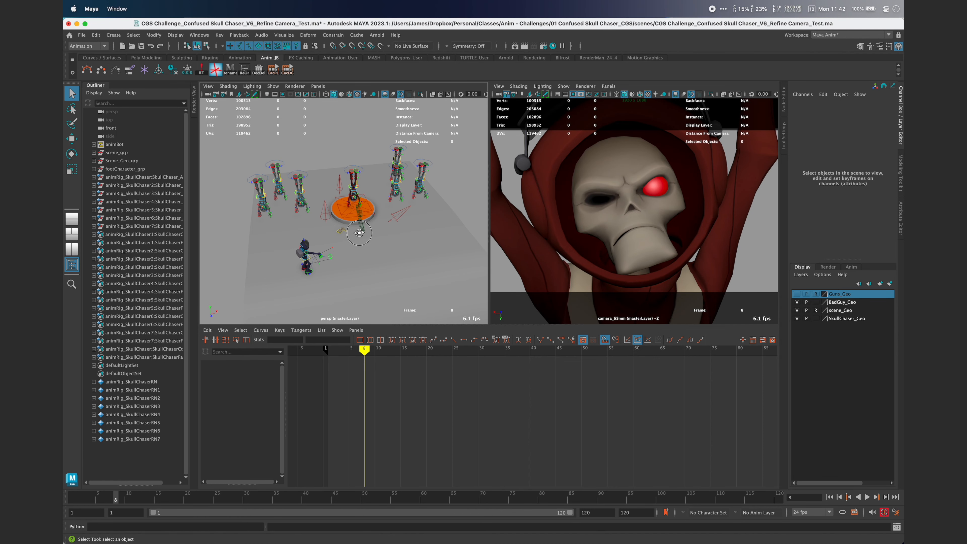
- Switch to Maya 2023.1 and play the test scene's animation in both viewports and in the camera viewport only
{"action": "left_click_drag", "start_coordinate": [359, 236], "coordinate": [364, 236], "text": "alt"}
{"action": "right_click_drag", "start_coordinate": [386, 232], "coordinate": [387, 234], "text": "alt"}
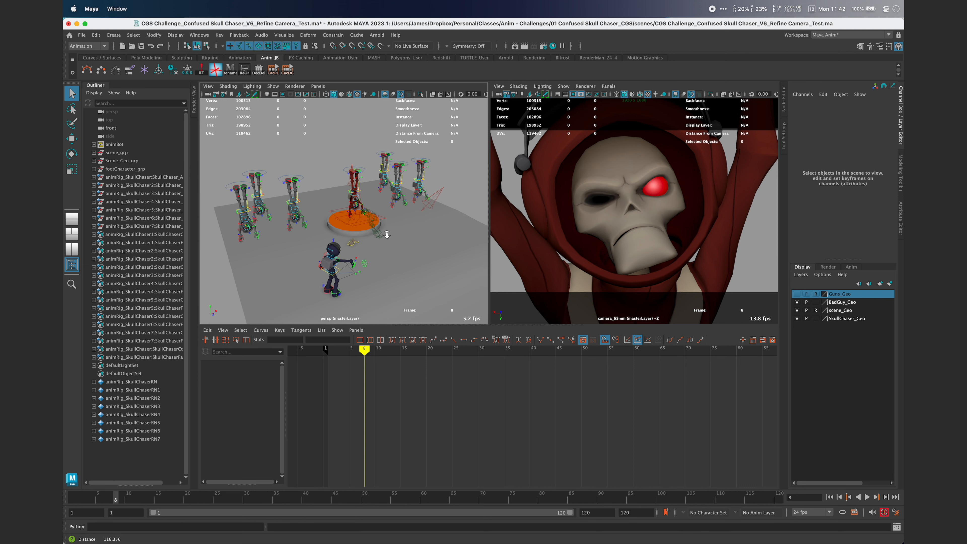
{"action": "key", "text": "alt+v"}
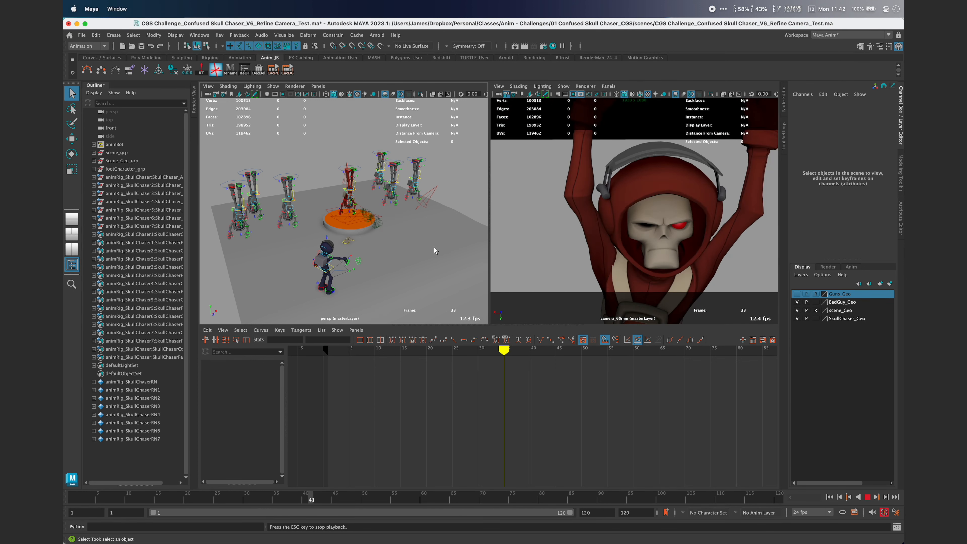
{"action": "left_click_drag", "start_coordinate": [434, 246], "coordinate": [474, 184]}
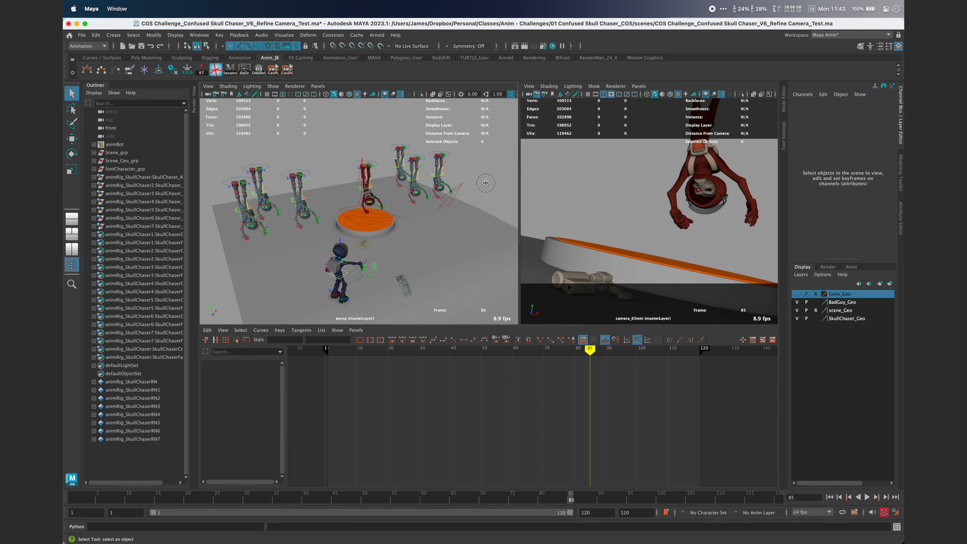
{"action": "left_click_drag", "start_coordinate": [486, 183], "coordinate": [486, 183]}
{"action": "key", "text": "alt+v"}
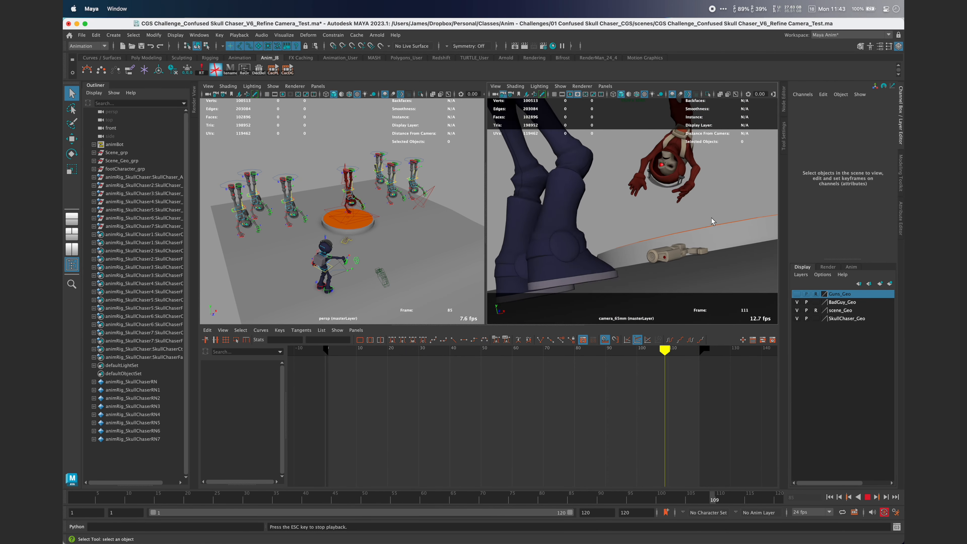
- Play the animation in the perspective viewport only and inspect the moving rigs from different angles
{"action": "left_click_drag", "start_coordinate": [351, 214], "coordinate": [368, 244], "text": "alt"}
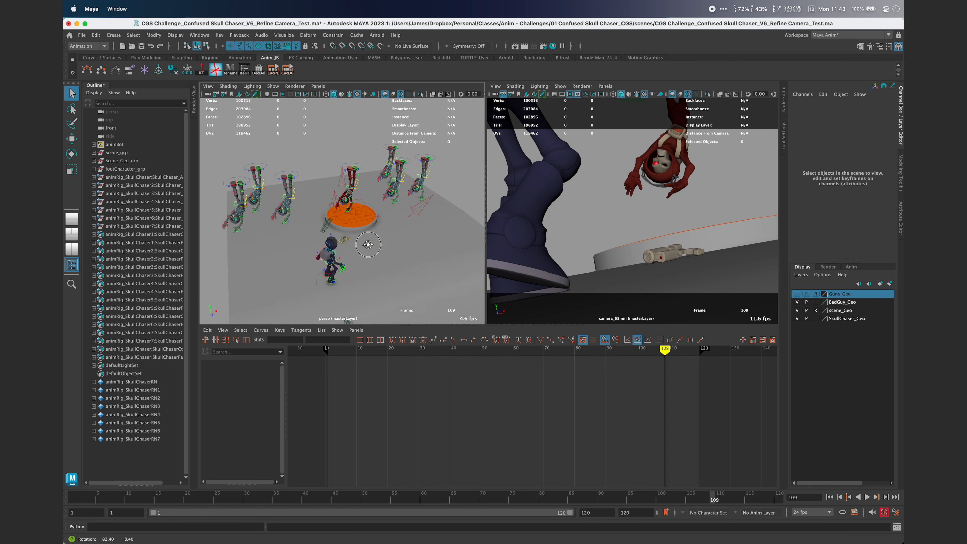
{"action": "right_click_drag", "start_coordinate": [382, 228], "coordinate": [375, 227], "text": "alt"}
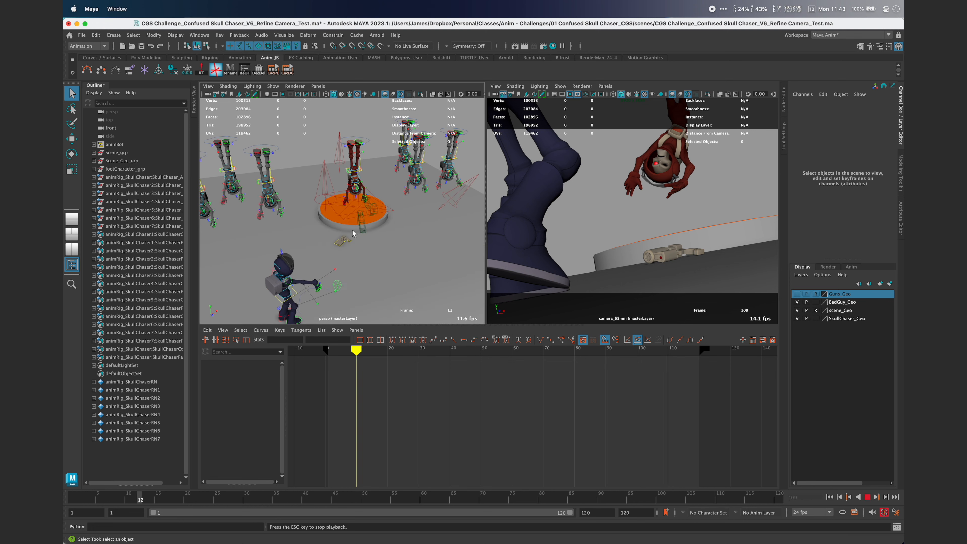
{"action": "middle_click_drag", "start_coordinate": [352, 234], "coordinate": [391, 239], "text": "alt"}
{"action": "right_click_drag", "start_coordinate": [364, 241], "coordinate": [404, 225], "text": "alt"}
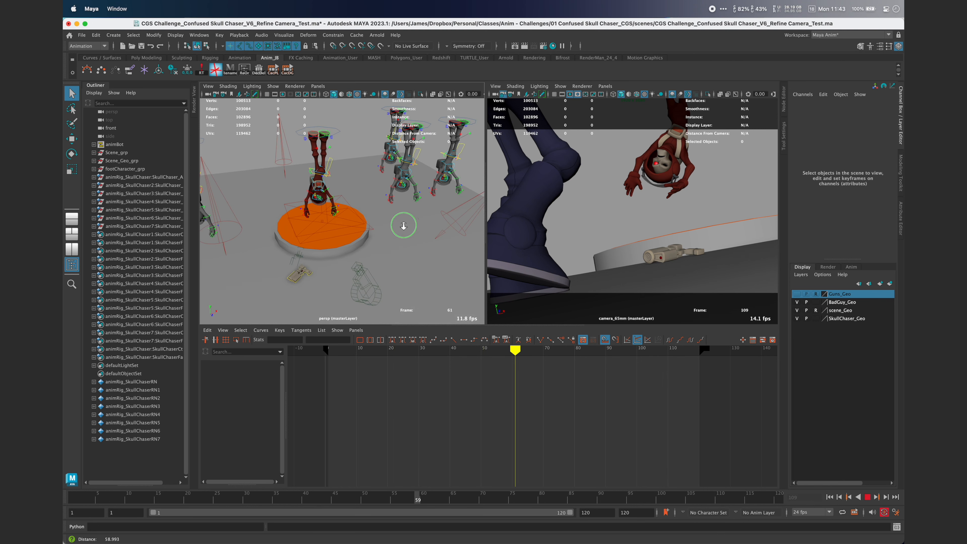
{"action": "left_click_drag", "start_coordinate": [385, 245], "coordinate": [382, 240], "text": "alt"}
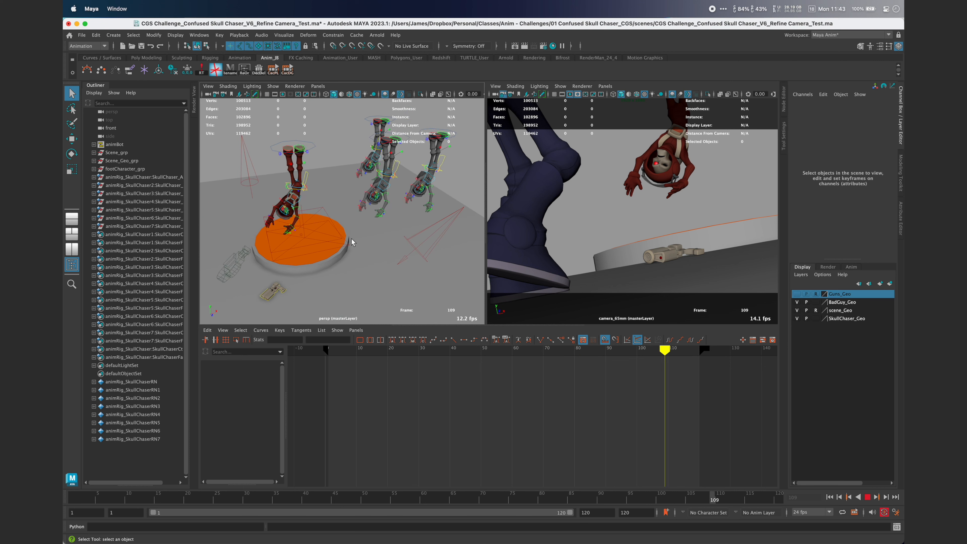
- Stop playback at frame 6 and examine the Skull Chaser on the orange platform from various angles and distances
{"action": "right_click_drag", "start_coordinate": [377, 236], "coordinate": [424, 228], "text": "alt"}
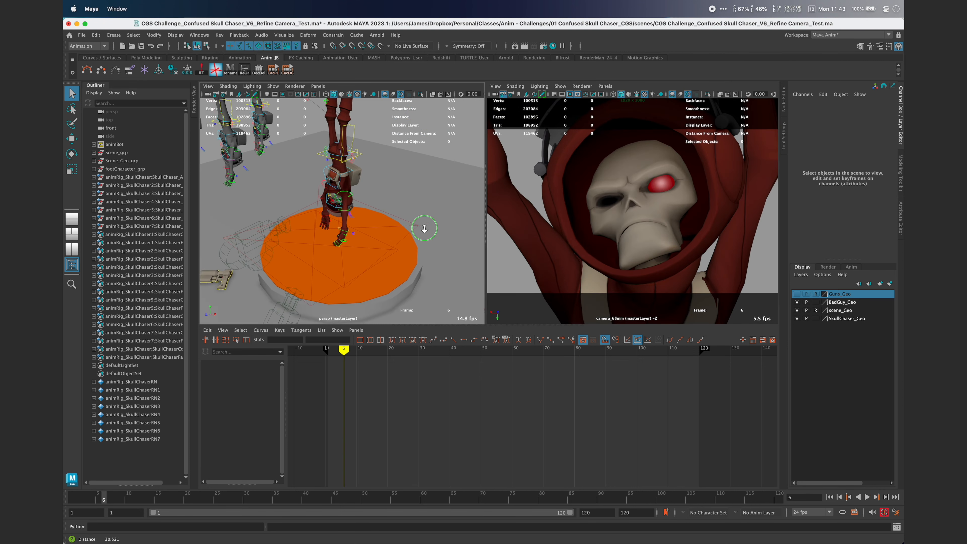
{"action": "middle_click_drag", "start_coordinate": [357, 237], "coordinate": [417, 246], "text": "alt"}
{"action": "middle_click_drag", "start_coordinate": [292, 171], "coordinate": [396, 255], "text": "alt"}
{"action": "right_click_drag", "start_coordinate": [319, 235], "coordinate": [375, 268], "text": "alt"}
{"action": "left_click_drag", "start_coordinate": [375, 268], "coordinate": [352, 231], "text": "alt"}
{"action": "right_click_drag", "start_coordinate": [338, 239], "coordinate": [310, 238], "text": "alt"}
{"action": "middle_click_drag", "start_coordinate": [366, 244], "coordinate": [415, 229], "text": "alt"}
{"action": "right_click_drag", "start_coordinate": [338, 234], "coordinate": [362, 228], "text": "alt"}
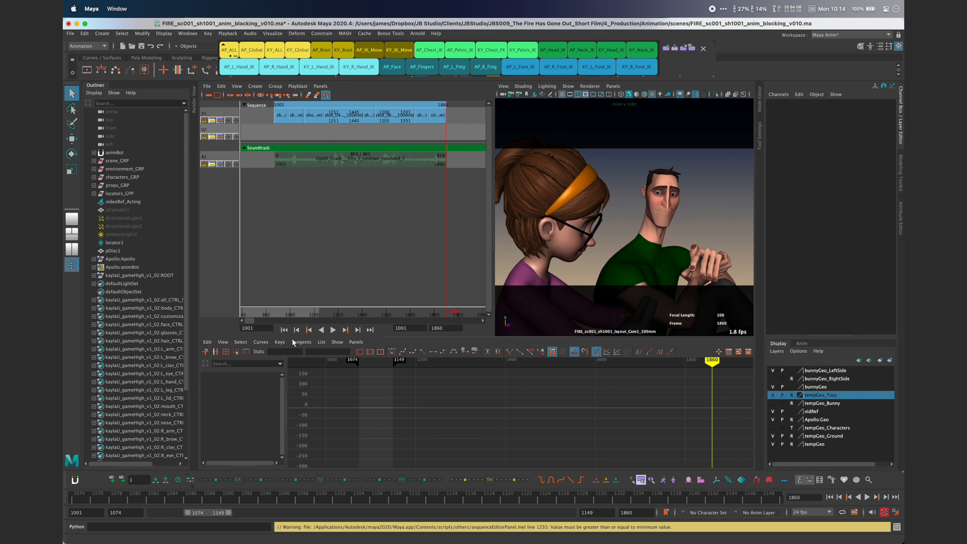
- Return the Camera Sequencer to frame 1001, play the whole shot sequence through, and stop playback
{"action": "left_click", "coordinate": [308, 330]}
{"action": "left_click", "coordinate": [308, 330]}
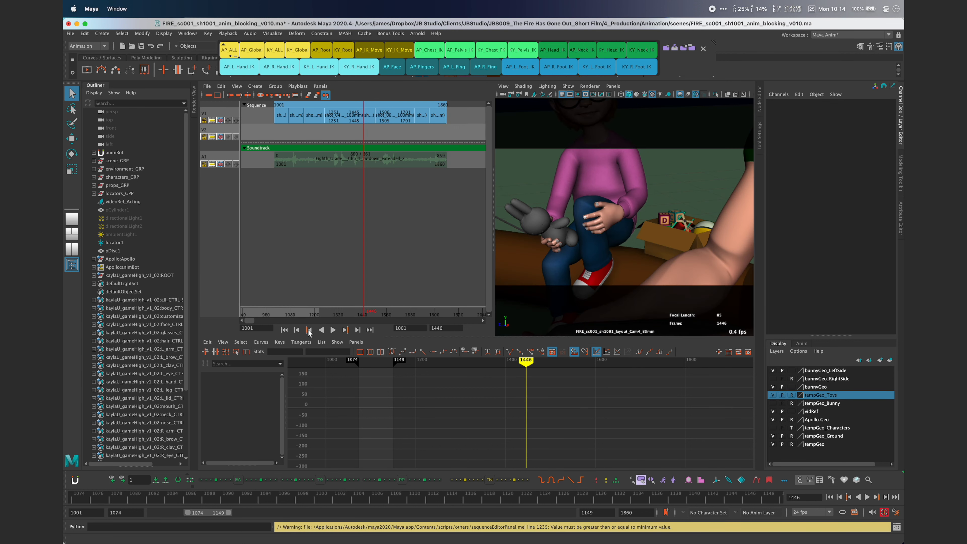
{"action": "left_click", "coordinate": [308, 330]}
{"action": "left_click", "coordinate": [334, 330]}
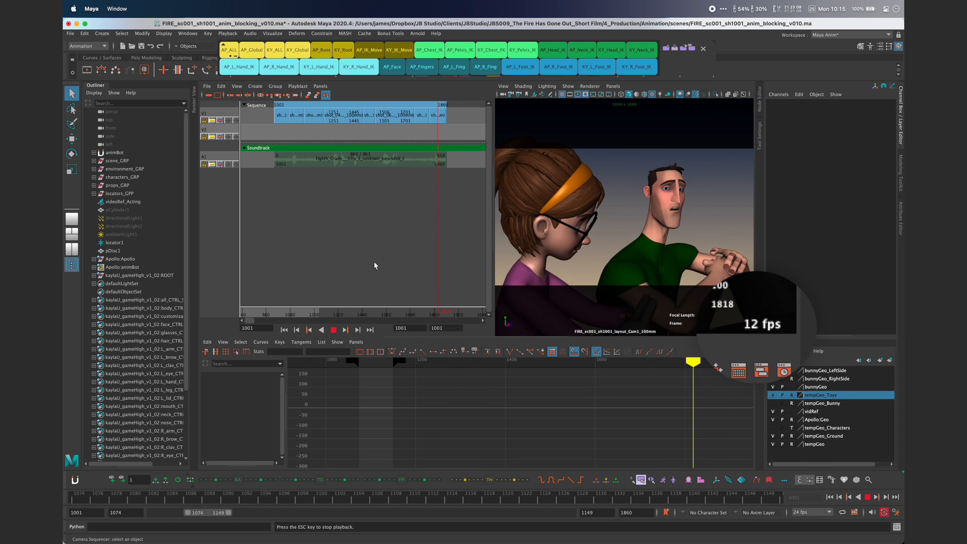
{"action": "key", "text": "Escape"}
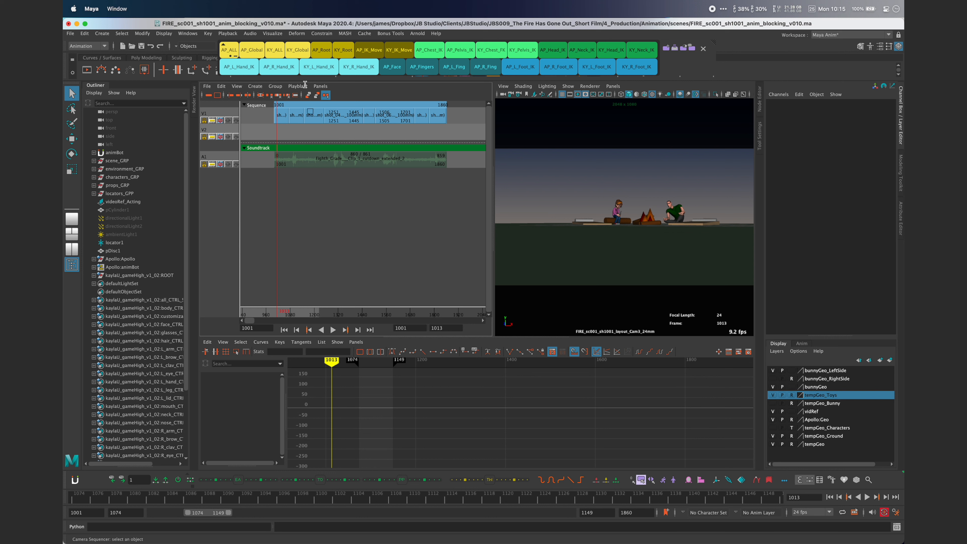
- Replace the Camera Sequencer with the layout_Cam1_100mm view and set the other viewport to look through layout_Cam2_65mm
{"action": "left_click", "coordinate": [320, 86]}
{"action": "mouse_move", "coordinate": [349, 95]}
{"action": "left_click", "coordinate": [438, 95]}
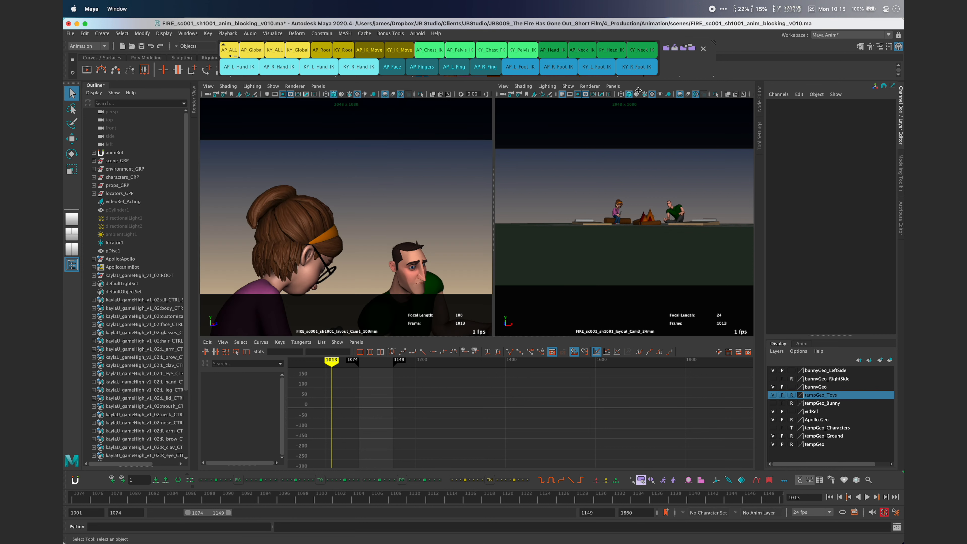
{"action": "left_click", "coordinate": [613, 86]}
{"action": "mouse_move", "coordinate": [626, 94]}
{"action": "left_click", "coordinate": [733, 111]}
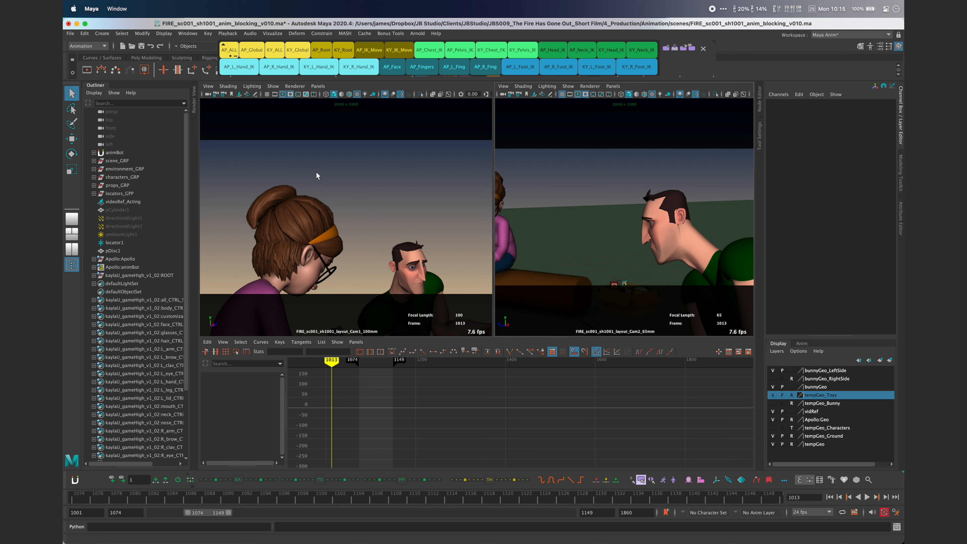
- Select all of Apollo's controls with their curves framed in the Graph Editor, and play the animation from frame 1074
{"action": "left_click", "coordinate": [234, 53]}
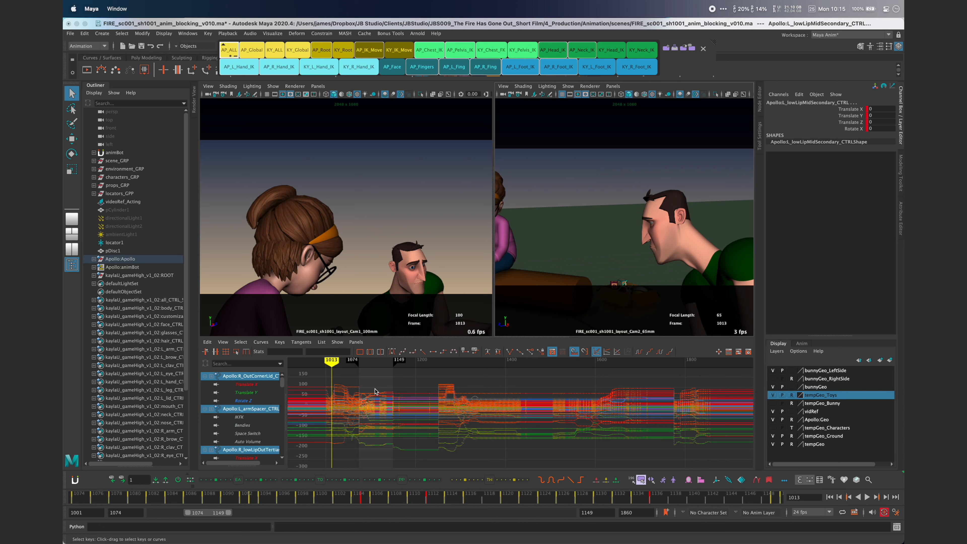
{"action": "key", "text": "f"}
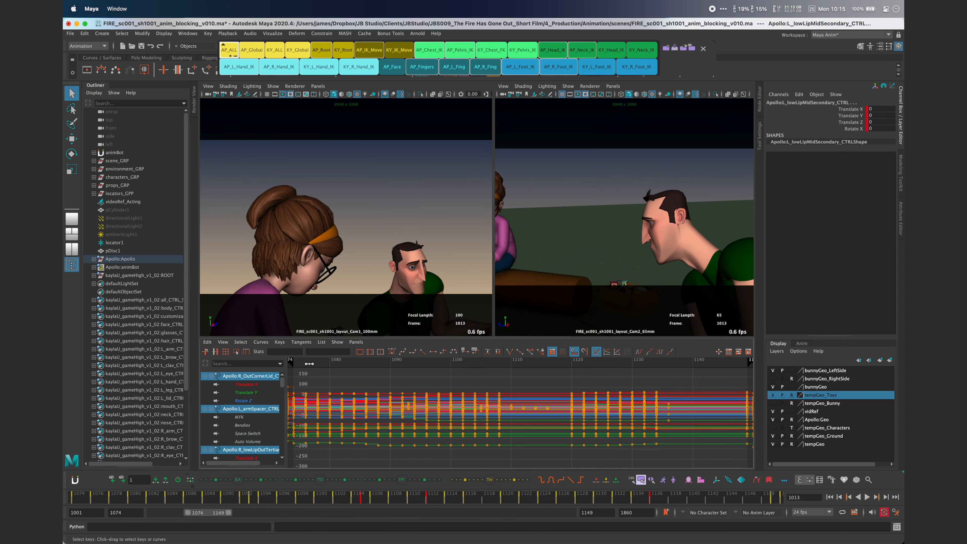
{"action": "key", "text": "alt+shift+v"}
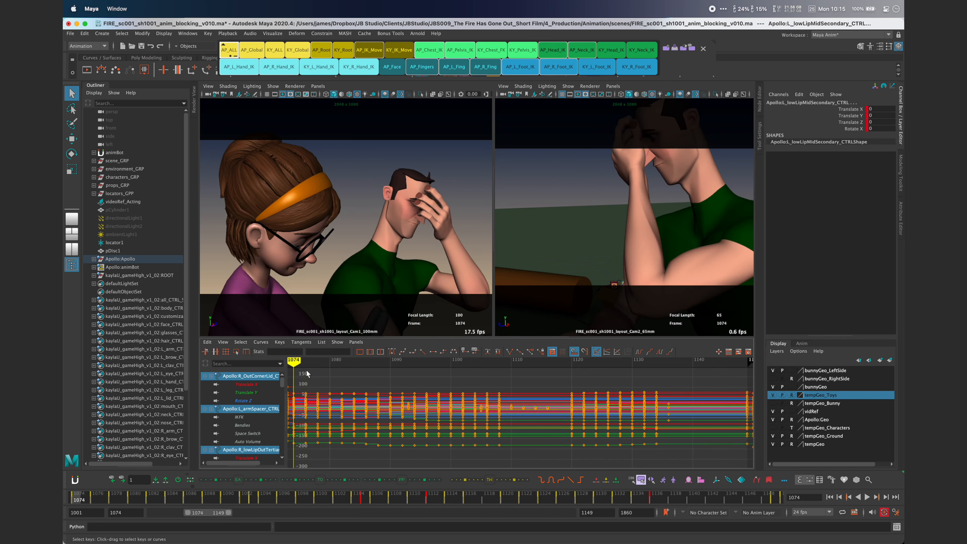
{"action": "key", "text": "alt+v"}
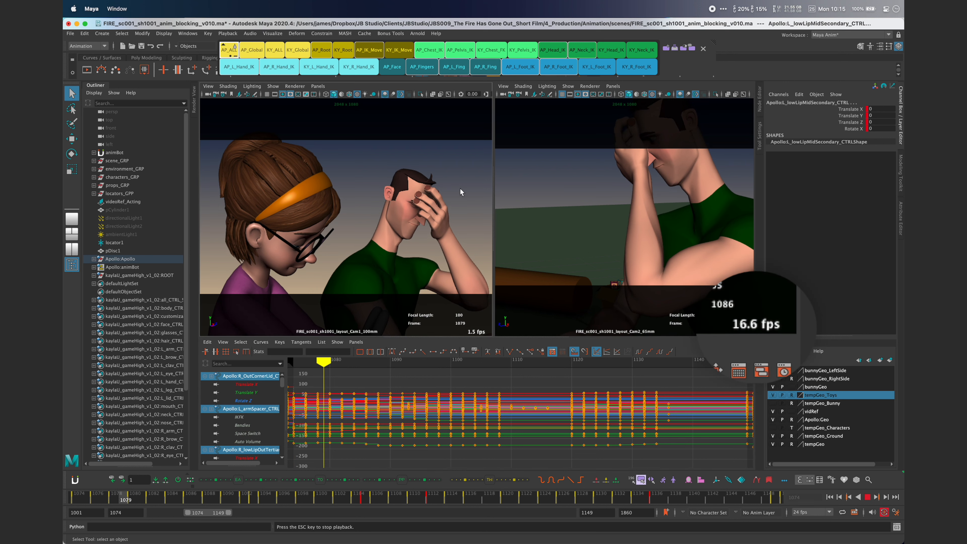